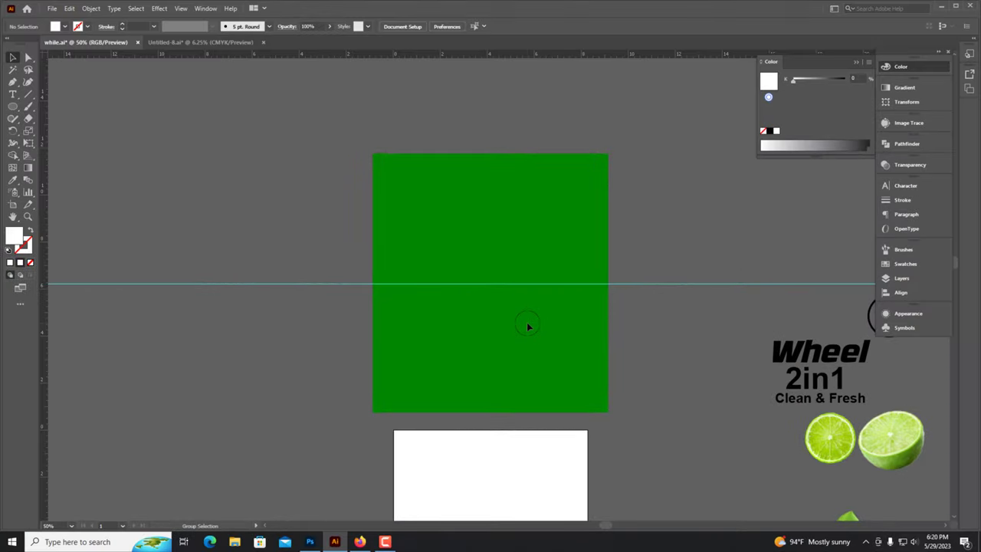
Step: Select the old green rectangle on the canvas so it can be removed
left_click(486, 313)
Step: Delete the old rectangle and create a 10 in × 11 in green rectangle, nudged up-left
key("Delete")
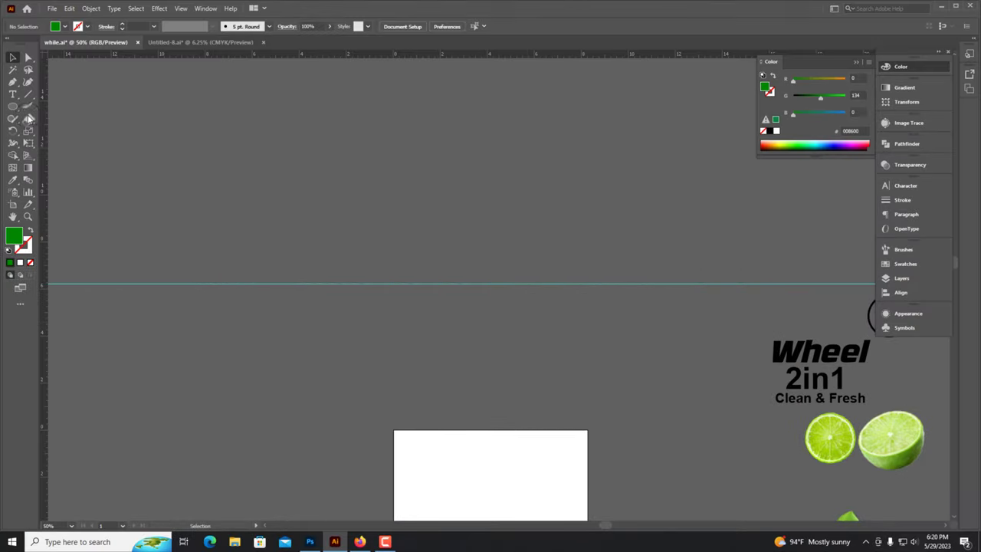
left_click(12, 107)
left_click(483, 220)
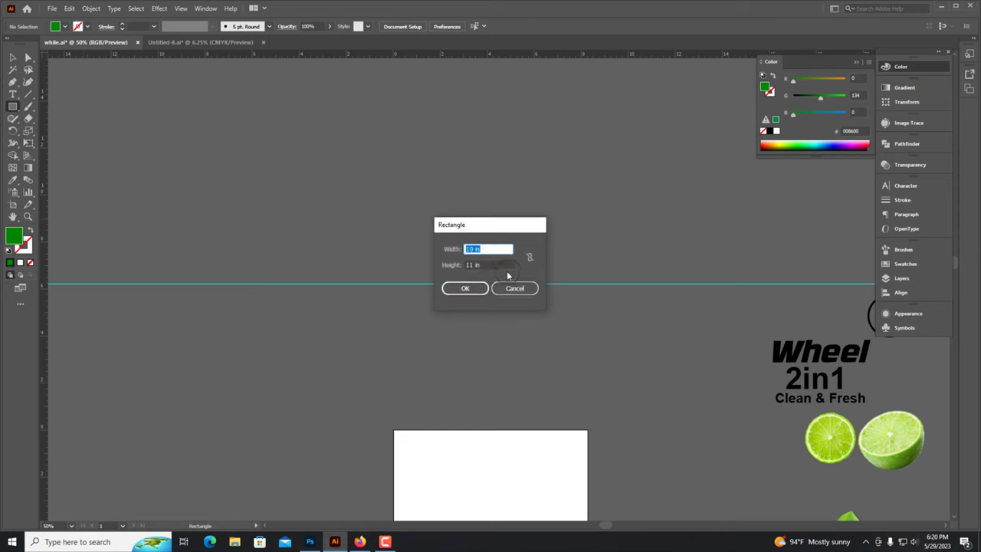
key("Return")
left_click(13, 56)
left_click_drag(591, 251, 552, 246)
scroll(529, 230, "up", 2)
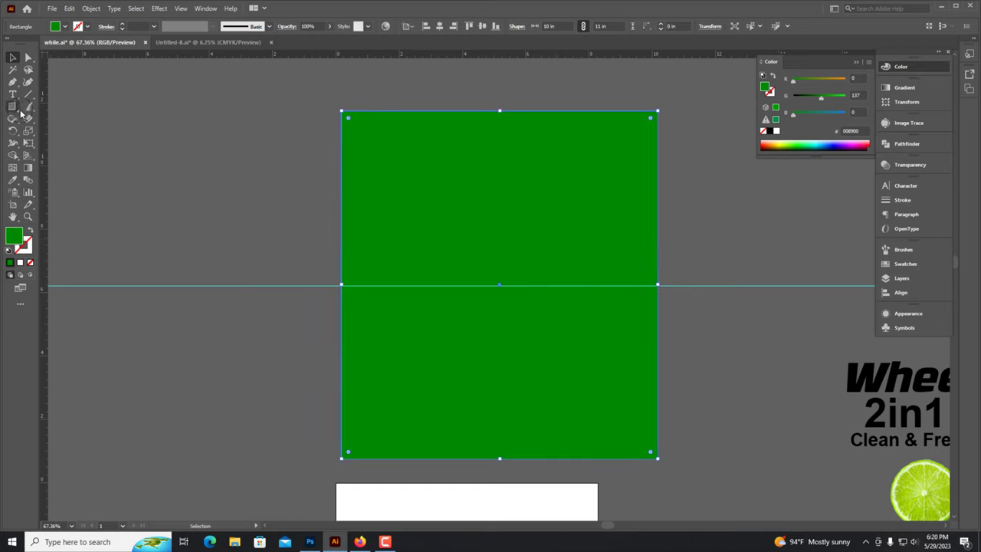
key("shift+F8")
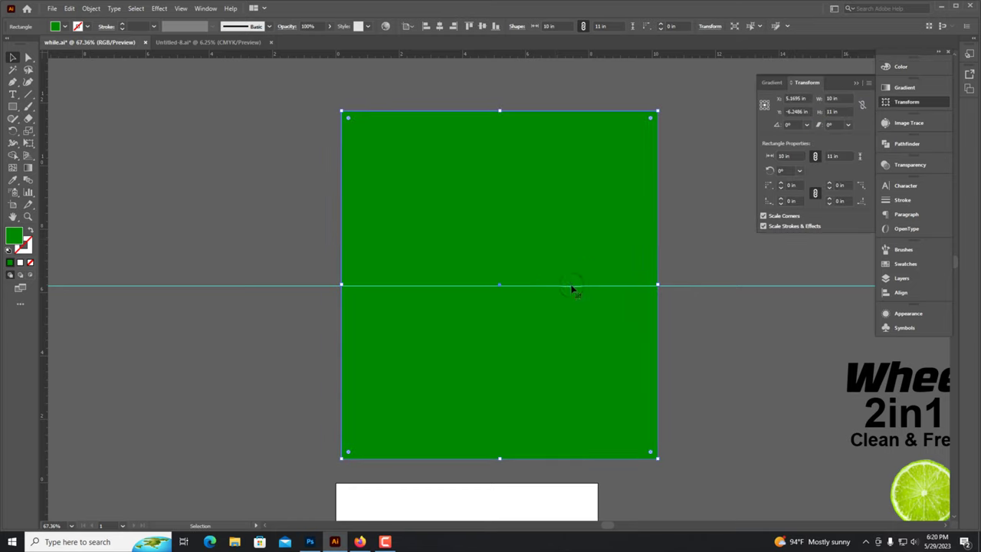
left_click(256, 200)
Step: Draw a circle about 7.1 in across over the green rectangle
left_click(15, 106)
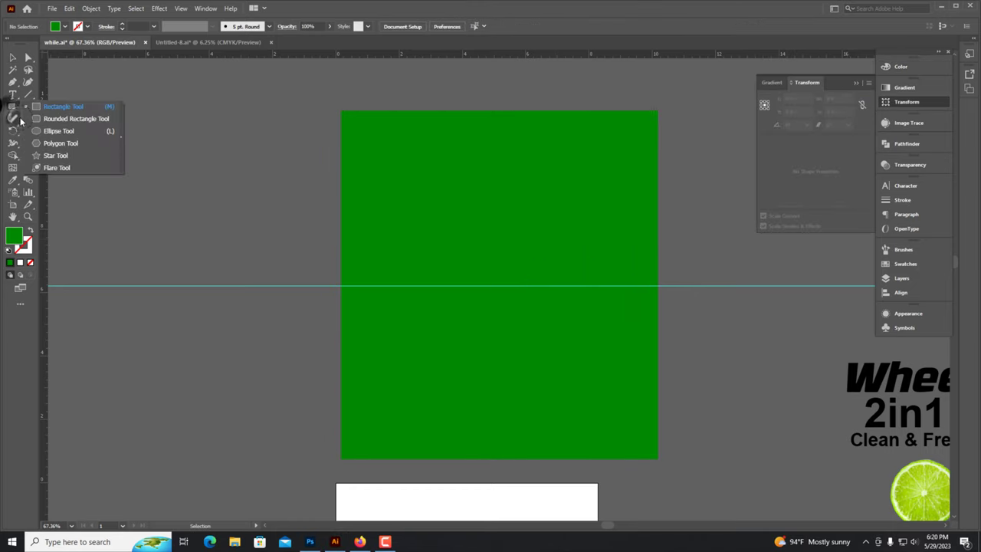
left_click_drag(12, 106, 53, 130)
left_click_drag(476, 281, 591, 337)
Step: Fill the circle with a radial white gradient whose outer stop has 0% opacity
key("v")
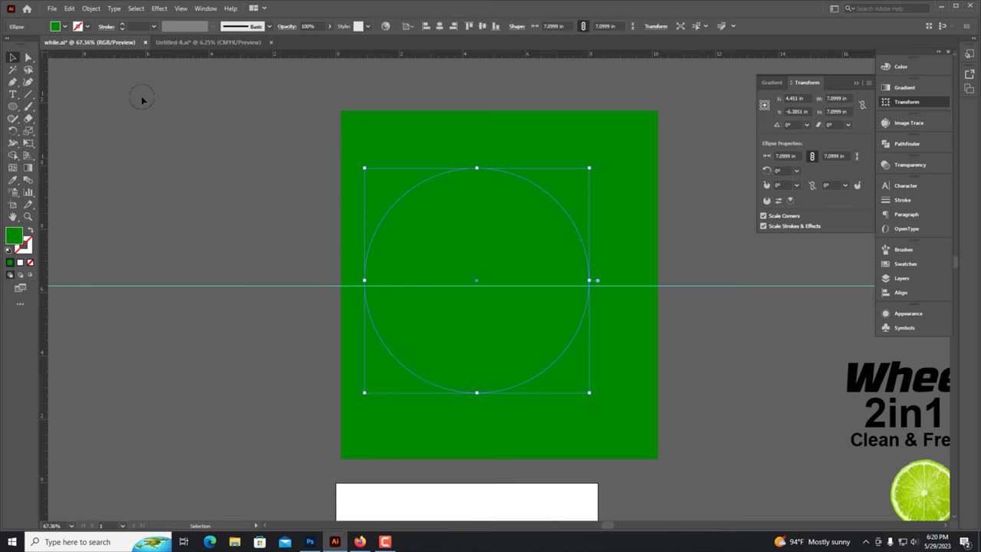
left_click_drag(460, 224, 177, 189)
left_click(904, 88)
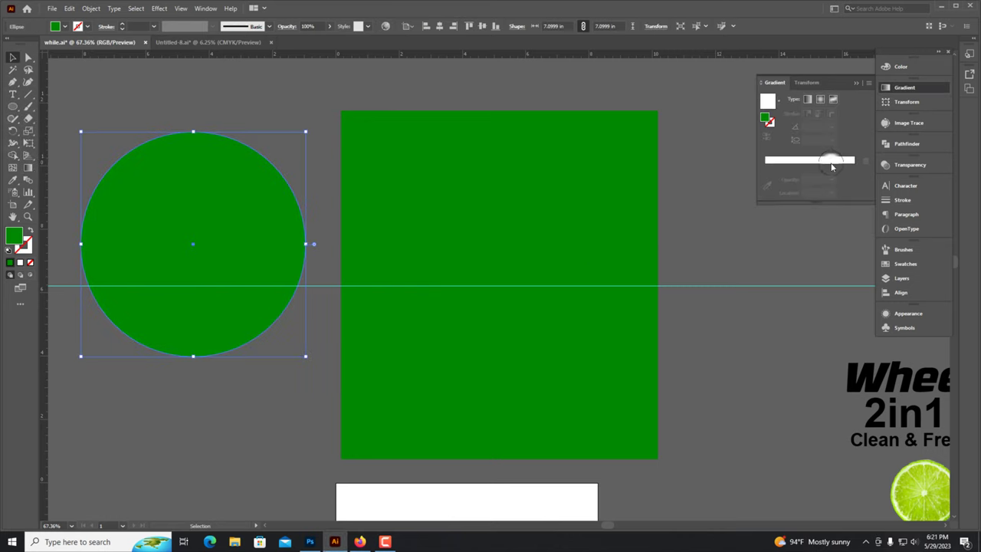
left_click(828, 161)
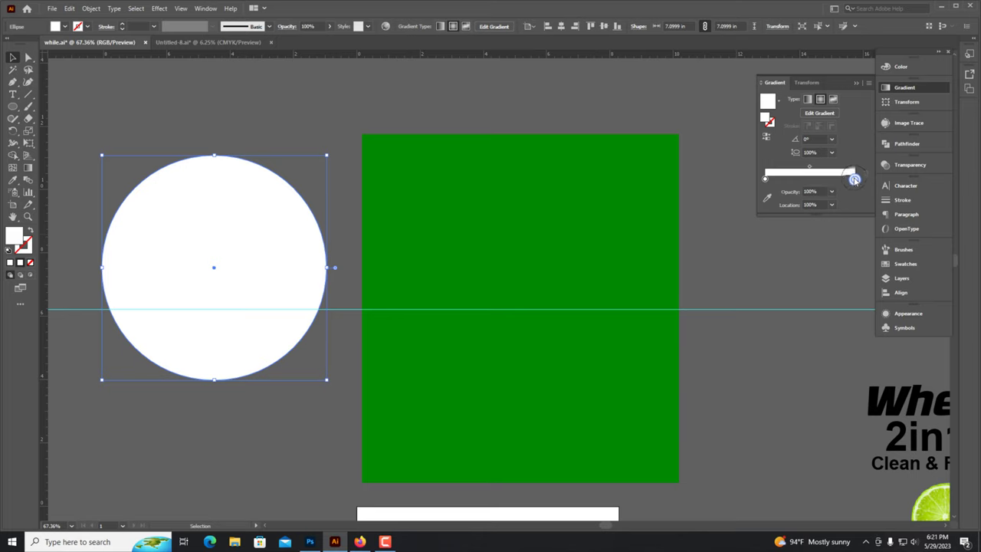
double_click(810, 191)
type("0")
key("Return")
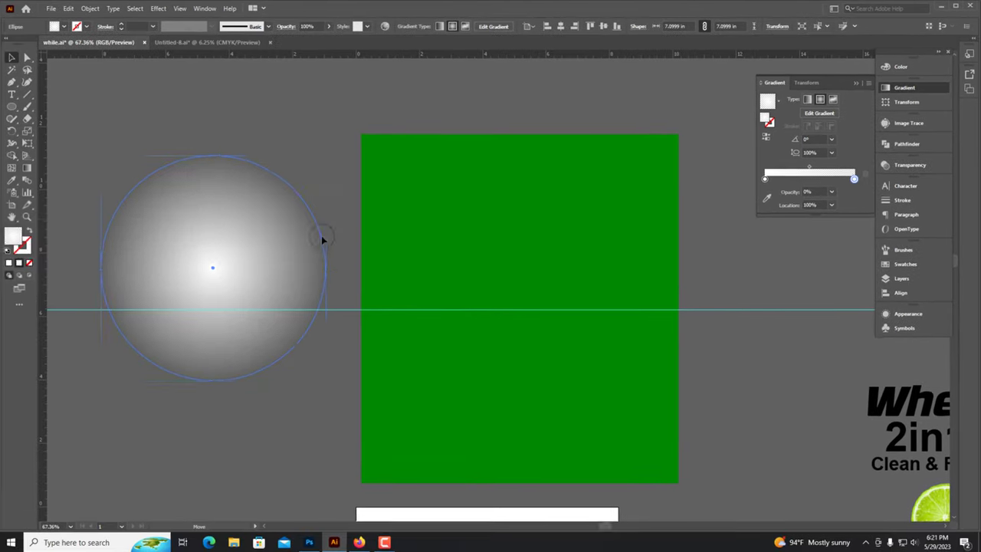
Step: Centre the glow circle on the green rectangle and adjust its gradient midpoint
left_click_drag(322, 240, 572, 274)
key("ctrl+shift+a")
scroll(537, 302, "up", 2)
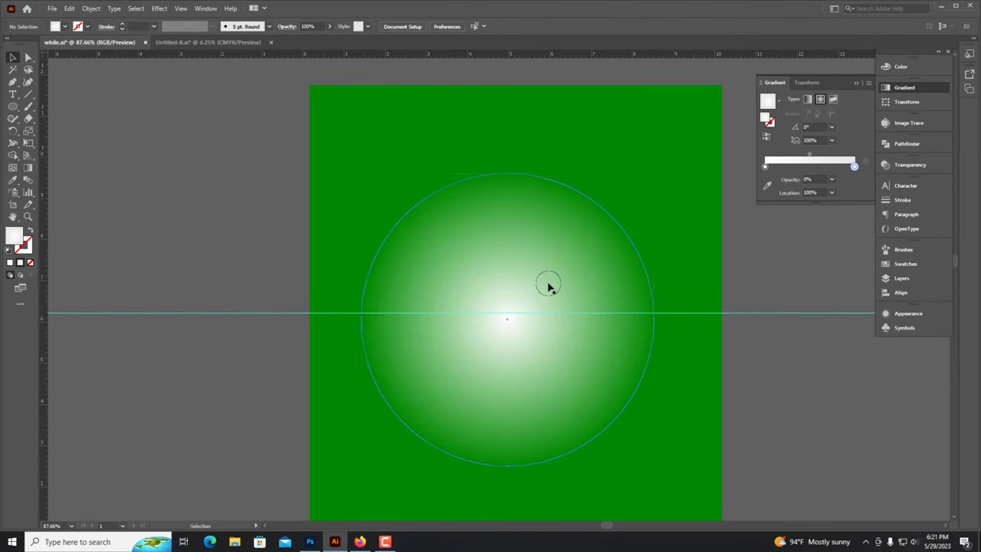
left_click(584, 310)
mouse_move(820, 173)
left_mouse_down()
mouse_move(855, 178)
mouse_move(819, 170)
mouse_move(829, 170)
left_mouse_up()
left_click(813, 363)
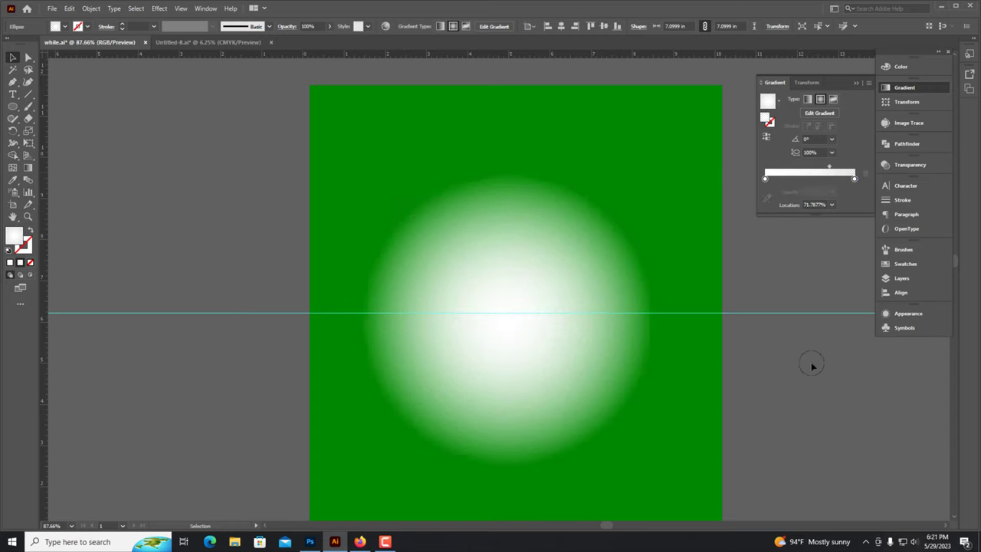
key("ctrl+minus")
key("ctrl+minus")
scroll(720, 361, "right", 2)
Step: Duplicate the glow circle off to the top-left and soften its gradient midpoint
left_click(429, 331)
left_click_drag(429, 330, 172, 197)
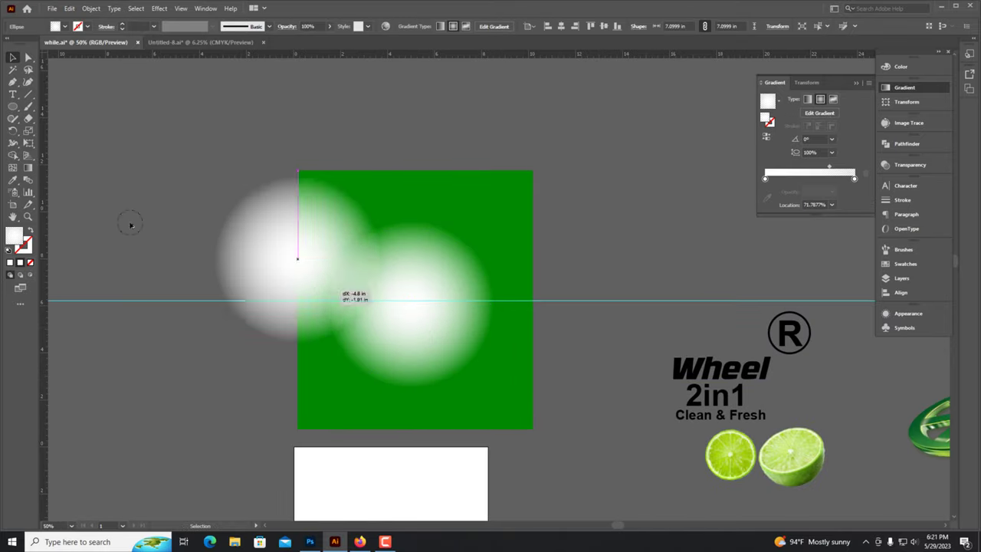
scroll(220, 268, "up", 2)
scroll(201, 132, "left", 4)
scroll(341, 209, "up", 2)
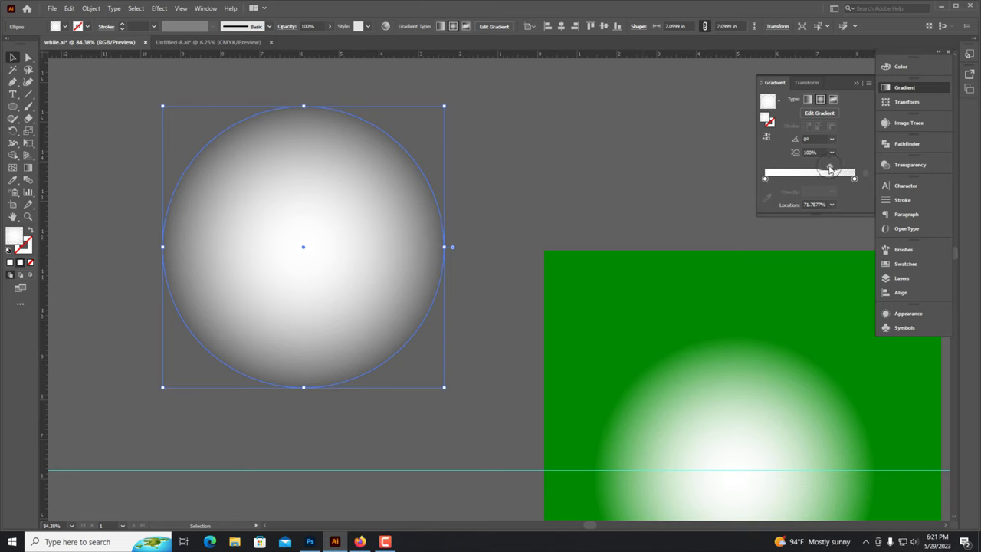
left_click_drag(829, 168, 822, 169)
left_click(554, 192)
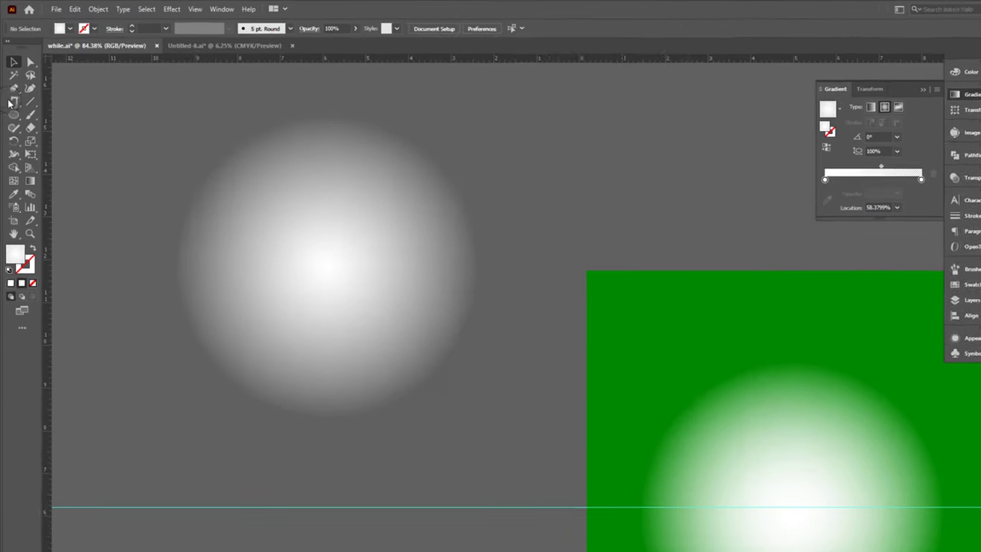
Step: Draw a solid black rectangle over the duplicate circle's left half and select both shapes
left_click(13, 106)
left_click_drag(165, 94, 430, 548)
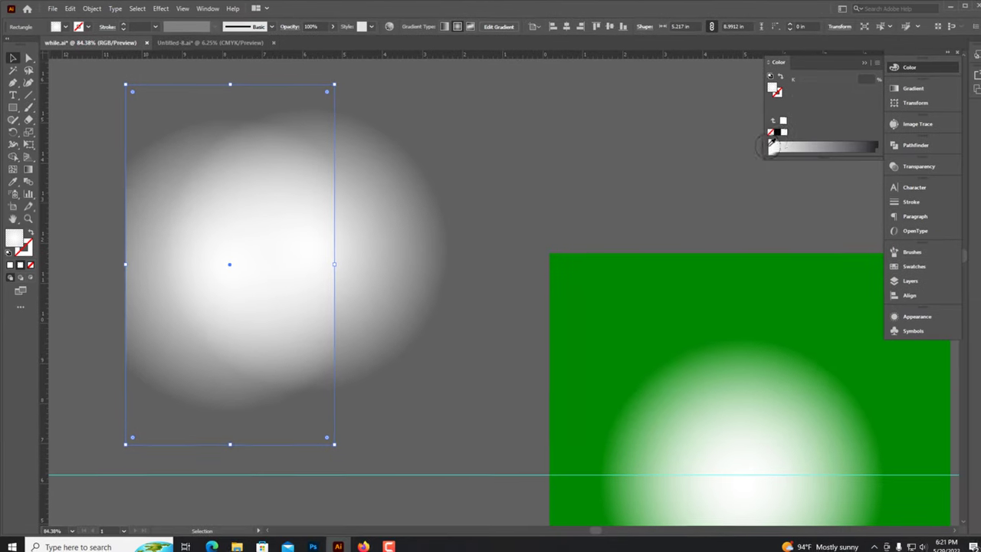
key("slash")
left_click(769, 130)
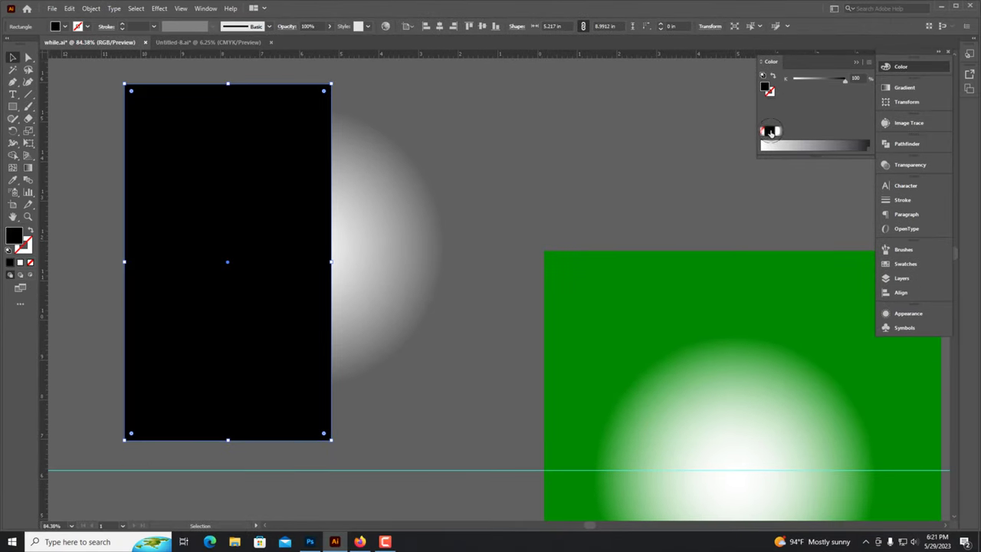
left_click(508, 153)
left_click_drag(257, 281, 280, 298)
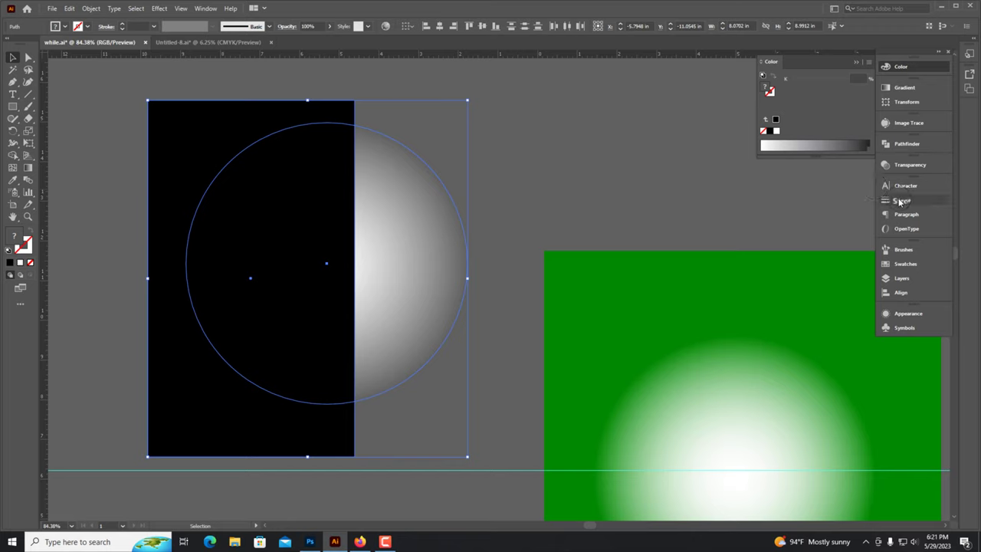
Step: Pathfinder-divide the circle, delete the black half, and move the white half to the background top
left_click(907, 144)
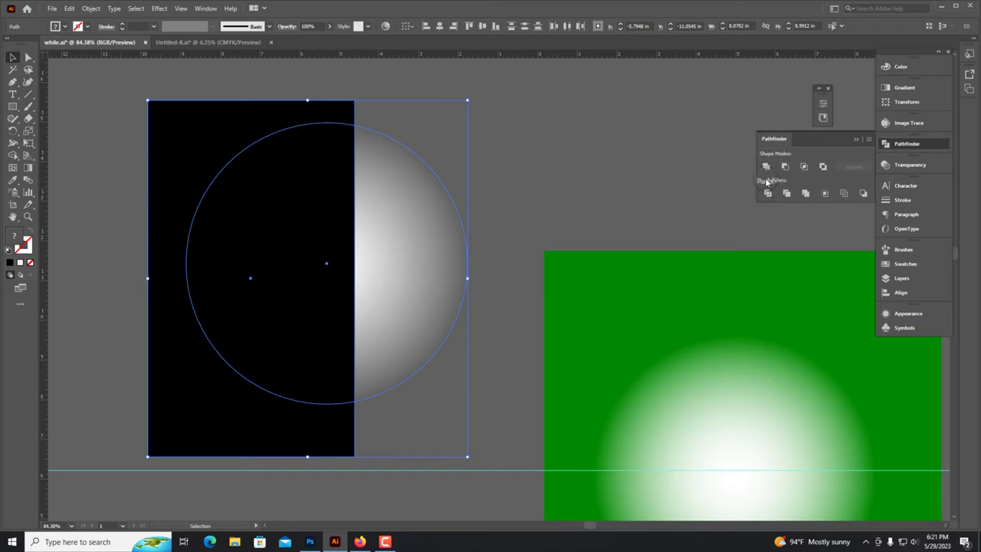
left_click(768, 194)
right_click(420, 191)
left_click(460, 280)
left_click(320, 268)
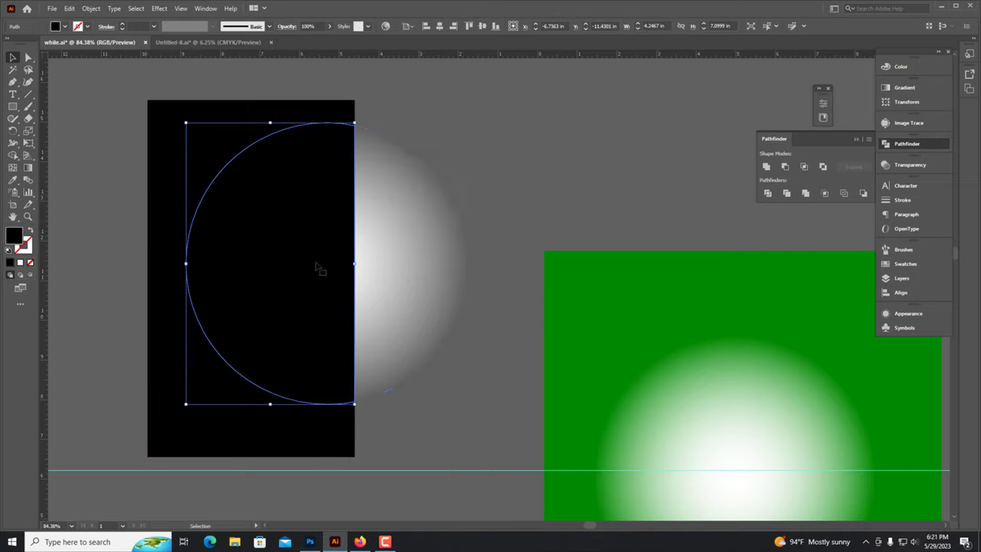
key("Delete")
key("Delete")
left_click(403, 271)
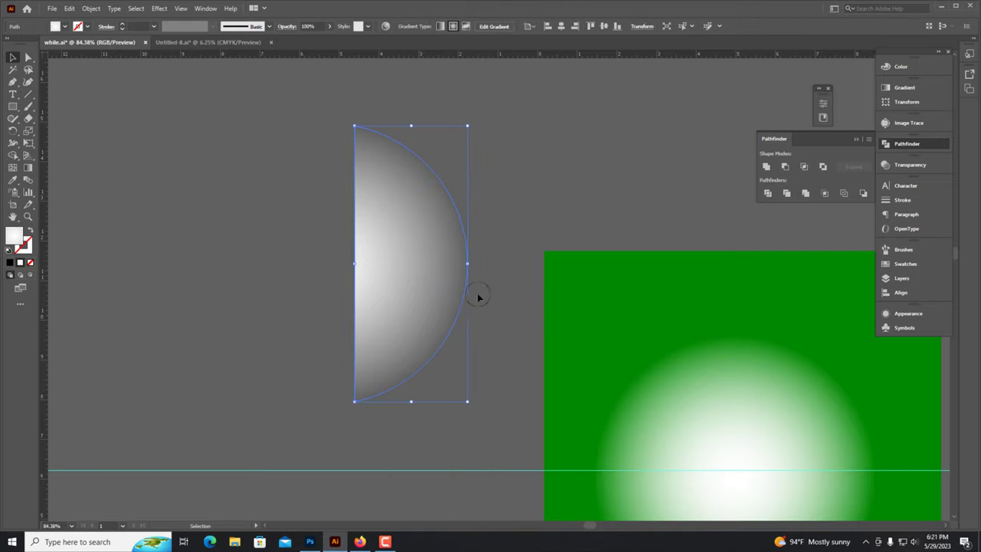
mouse_move(430, 262)
left_mouse_down()
mouse_move(248, 197)
mouse_move(575, 255)
mouse_move(525, 215)
left_mouse_up()
Step: Stretch the half-circle down to the guide and narrow it into a thin strip
scroll(495, 278, "up", 2)
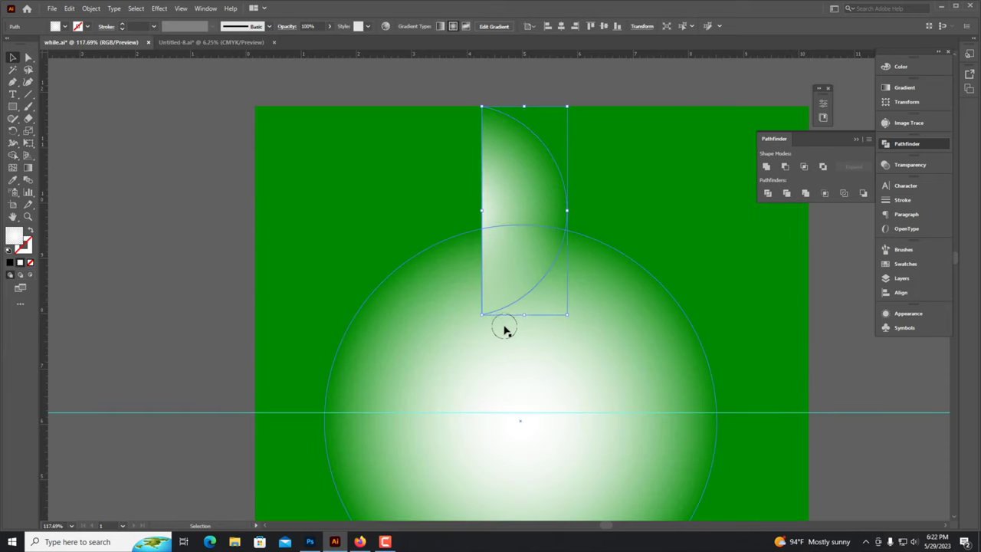
left_click_drag(524, 314, 520, 412)
left_click_drag(567, 258, 526, 245)
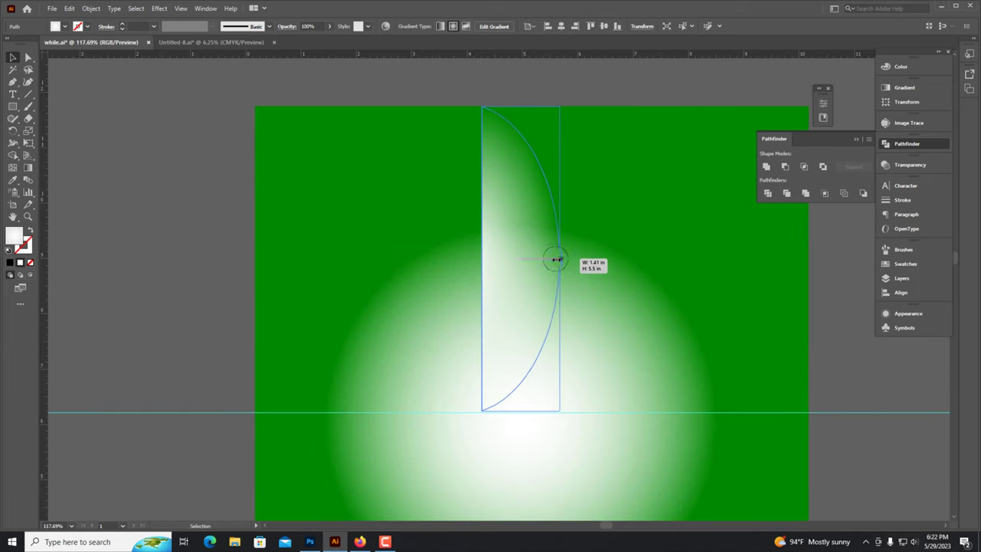
left_click(286, 252)
scroll(285, 252, "down", 1)
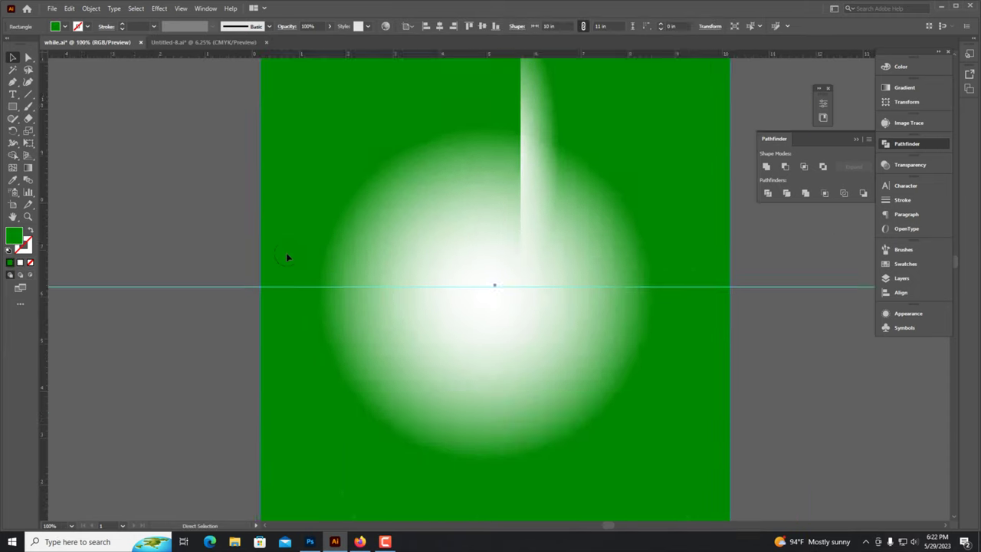
scroll(426, 274, "down", 1)
left_click(493, 241)
scroll(675, 199, "up", 2)
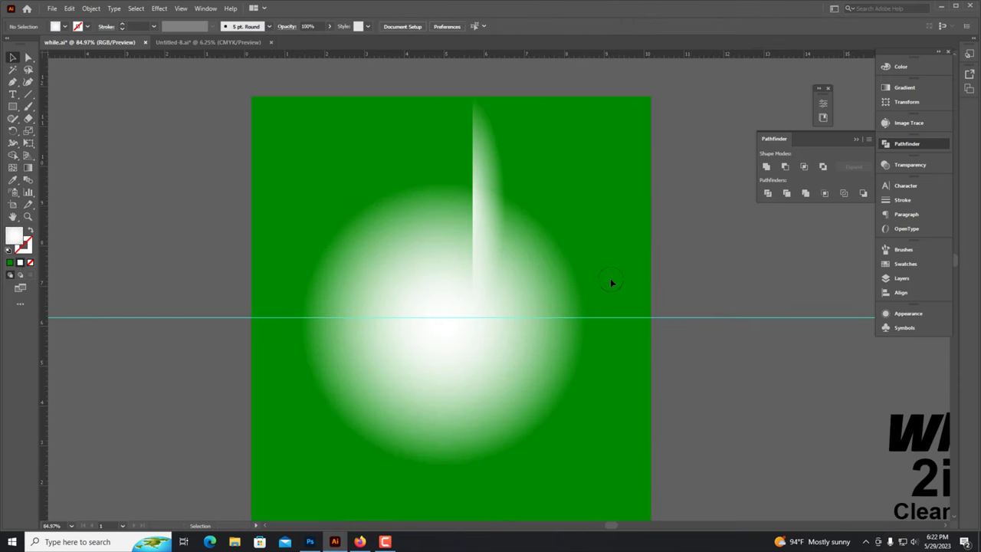
key("a")
Step: Mirror the curved strip horizontally with the Reflect tool and place it right of the glow
left_click(498, 199)
key("v")
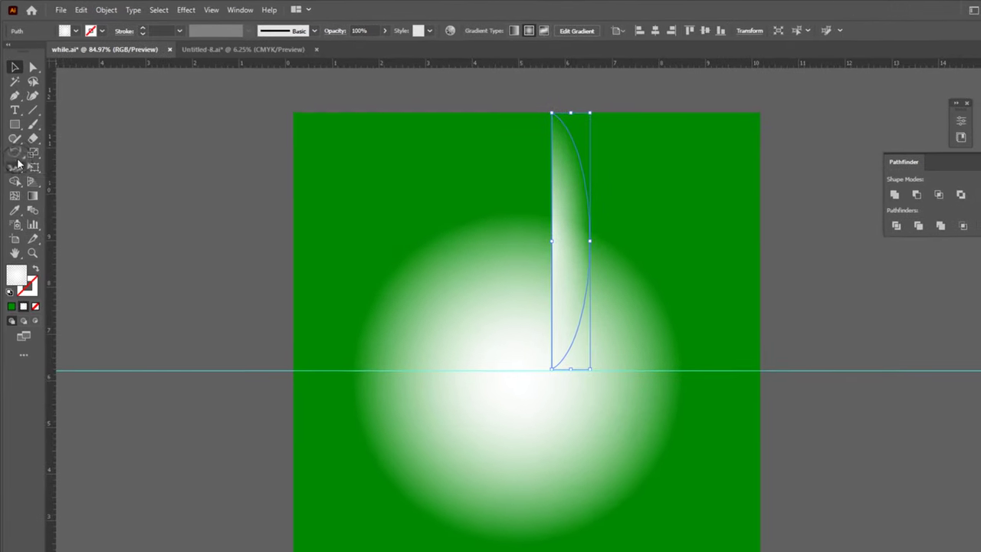
left_click(12, 130)
left_click(42, 166)
mouse_move(547, 170)
left_mouse_down()
mouse_move(516, 177)
mouse_move(568, 177)
left_mouse_up()
key("v")
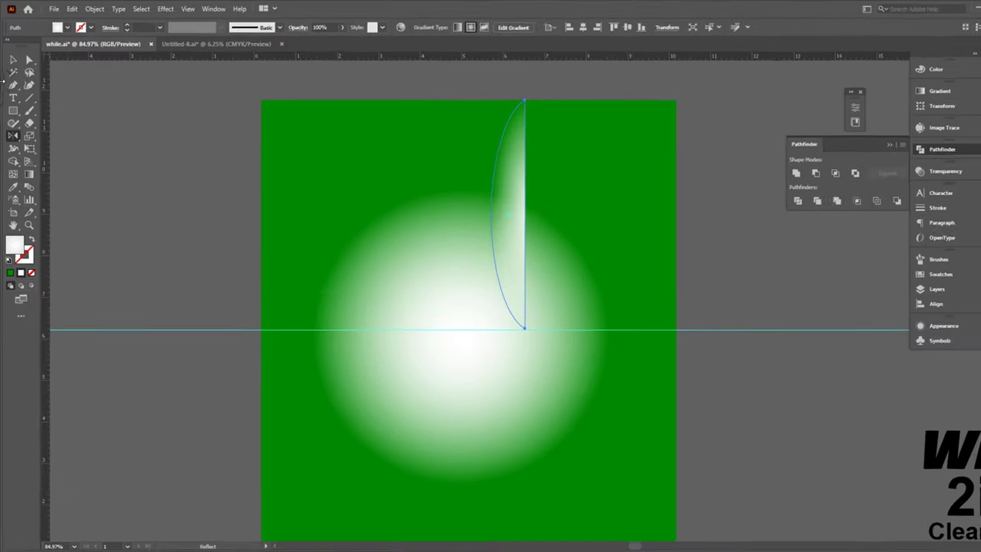
scroll(463, 118, "up", 2)
left_click(424, 151)
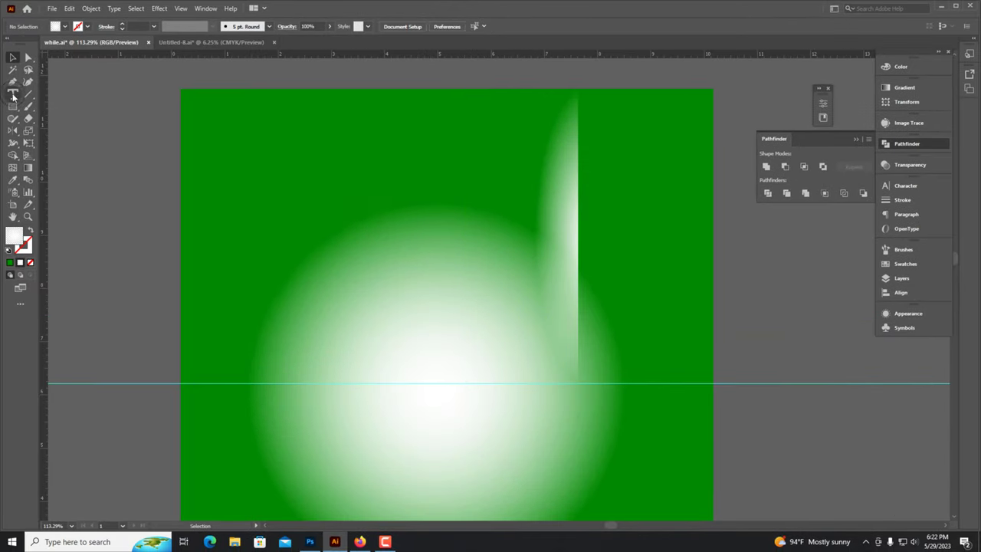
right_click(12, 83)
Step: Choose the Line Segment Tool and set the stroke colour to white
left_click(27, 95)
right_click(27, 95)
left_click(76, 97)
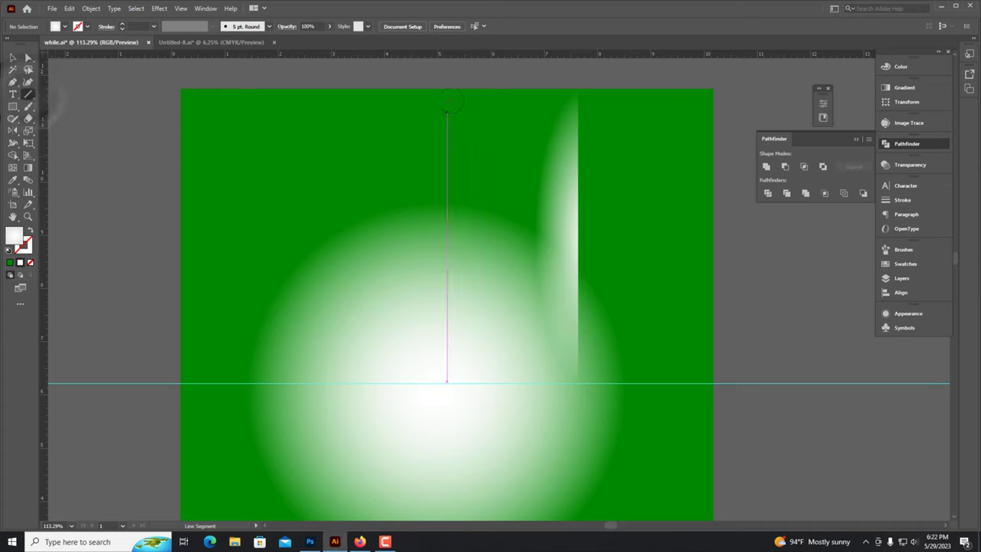
left_click(28, 242)
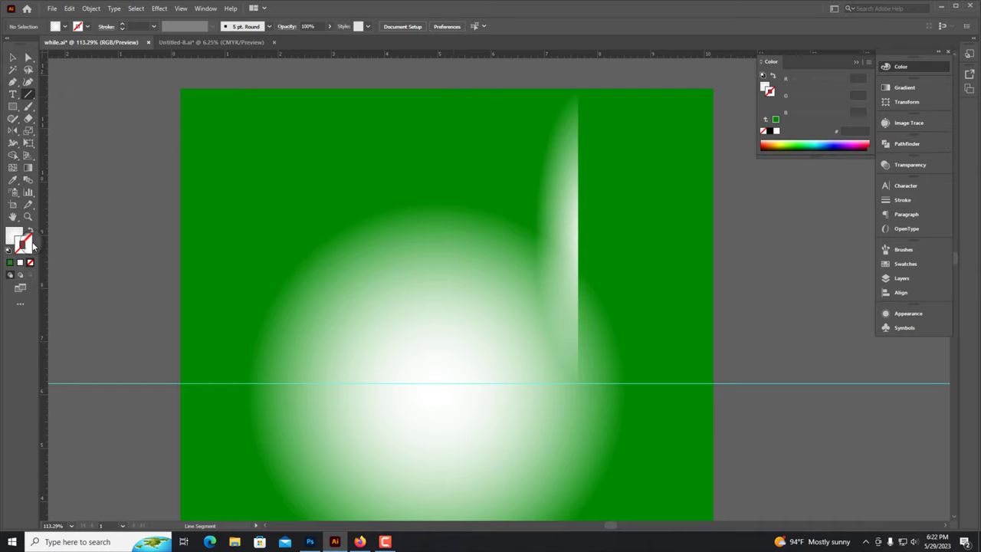
left_click(777, 132)
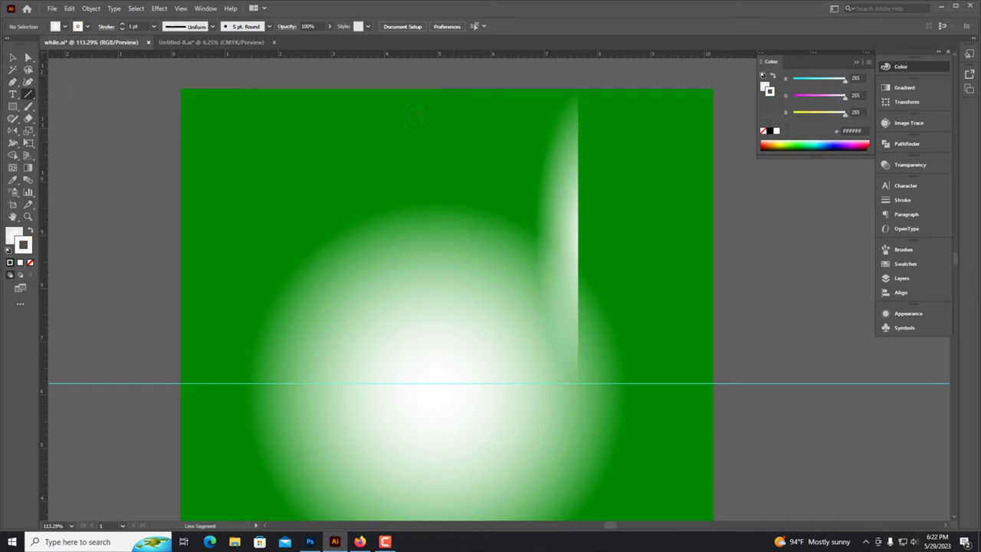
Step: Draw a vertical white line from the artboard top down to the guide
left_click_drag(440, 90, 441, 382)
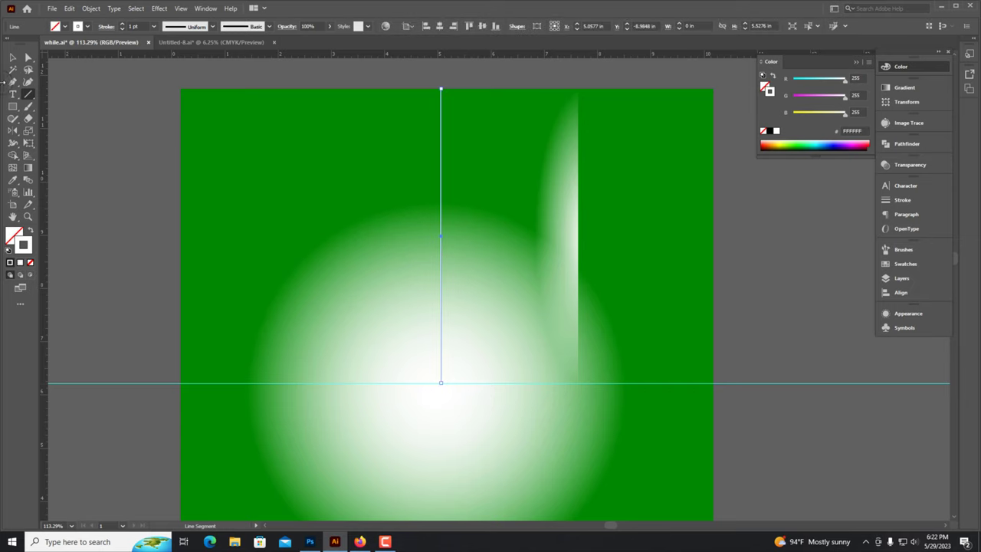
key("v")
left_click(98, 238)
scroll(470, 199, "up", 2, "alt")
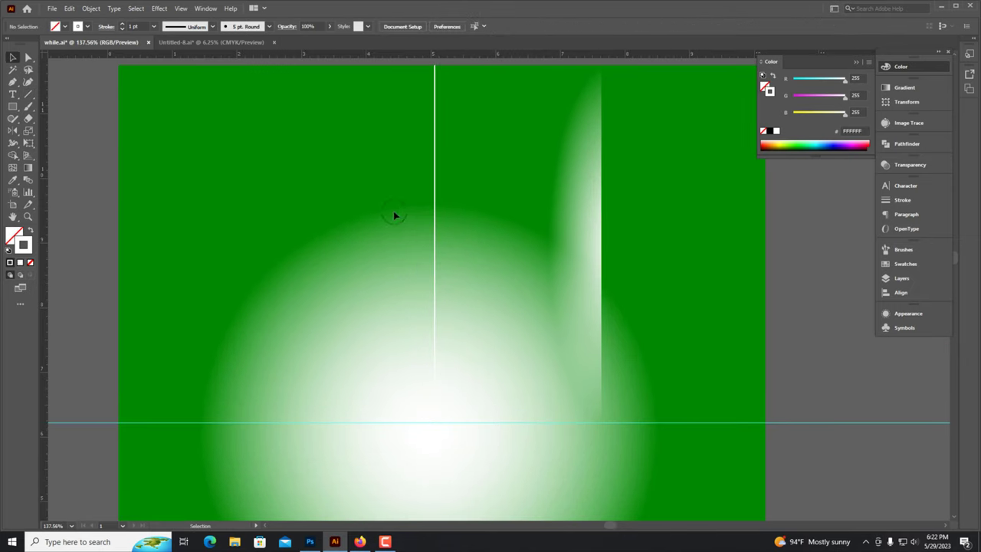
scroll(299, 115, "up", 1)
left_click(434, 109)
left_click(493, 152)
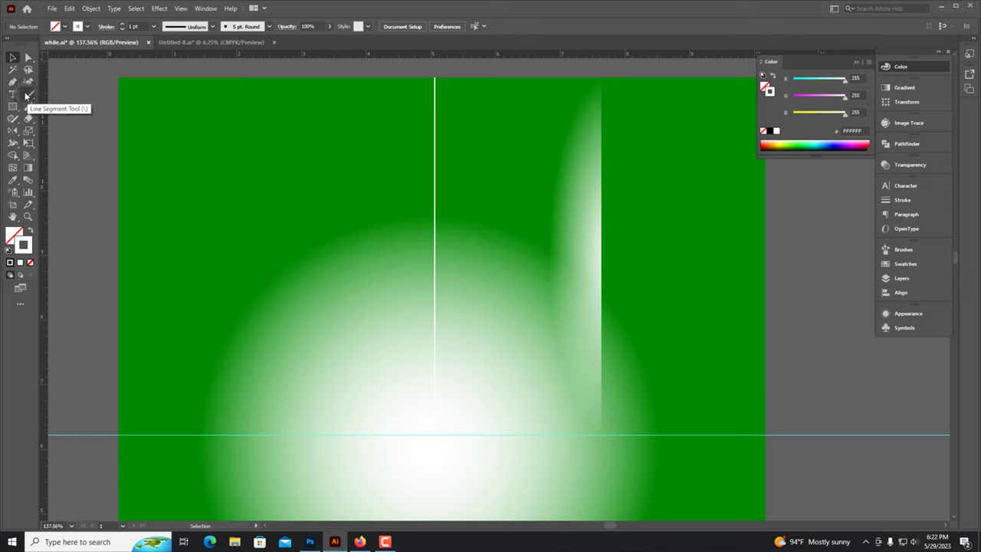
Step: Pen a diagonal line from the white line's top to the guide, set to 0% opacity
left_click(435, 78)
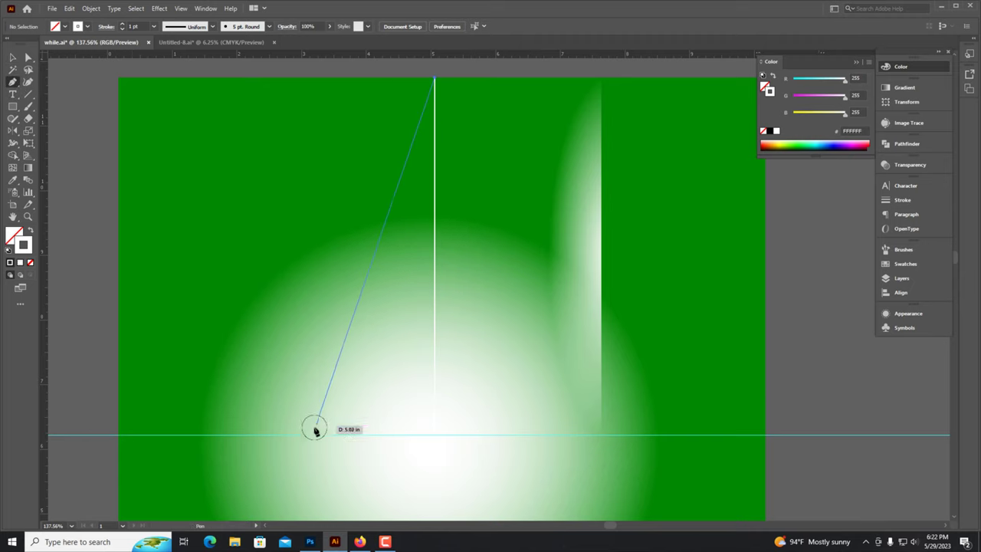
left_click(309, 435)
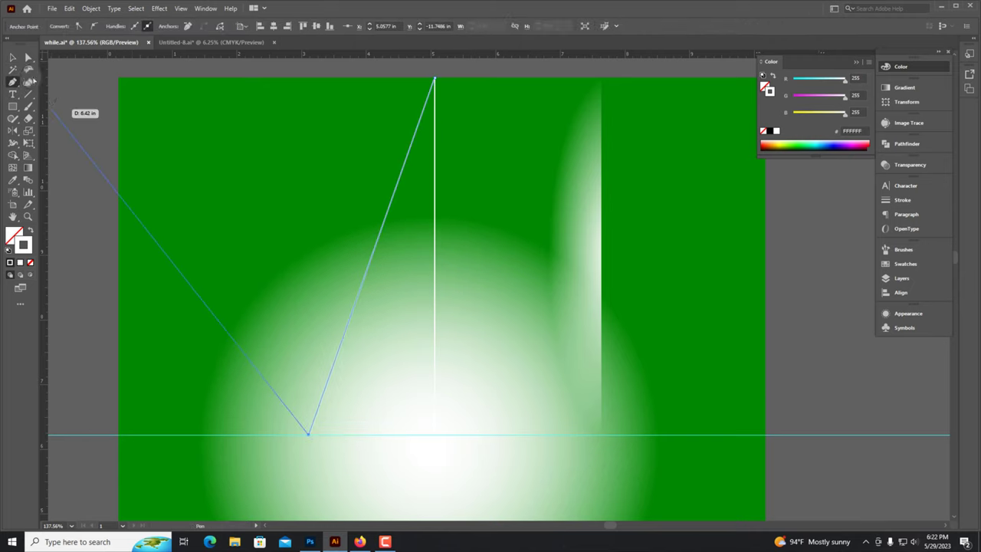
key("v")
left_click(911, 165)
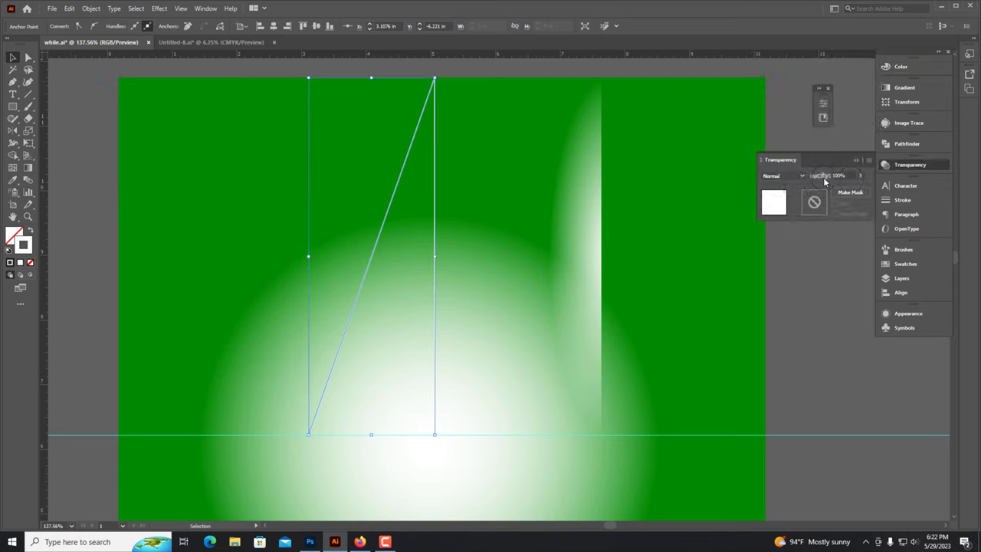
left_click(462, 199)
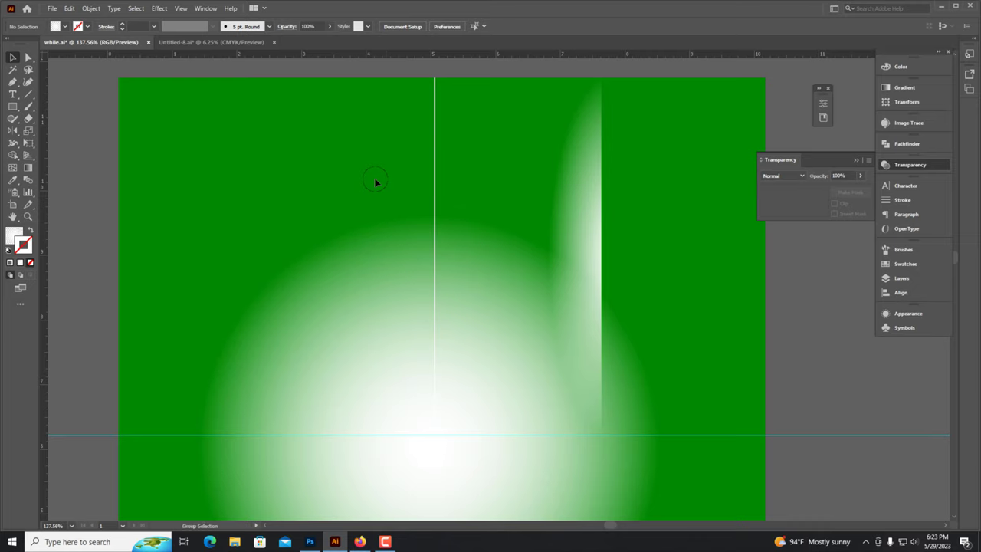
left_click(210, 184)
left_click(114, 272)
left_click(280, 374)
key("ctrl+shift+a")
Step: Select both lines and make a blend between them via Object > Blend > Make
left_click(436, 204)
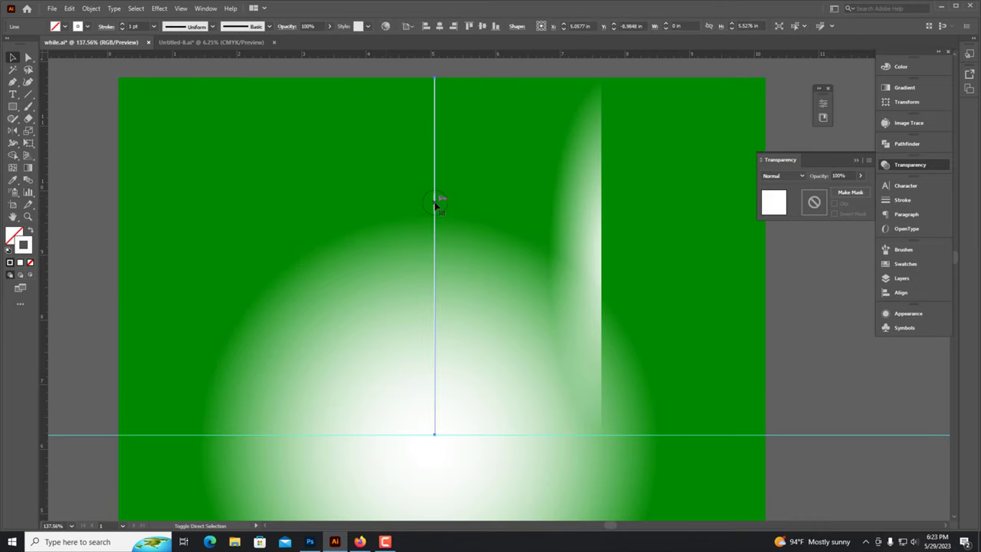
left_click(435, 214)
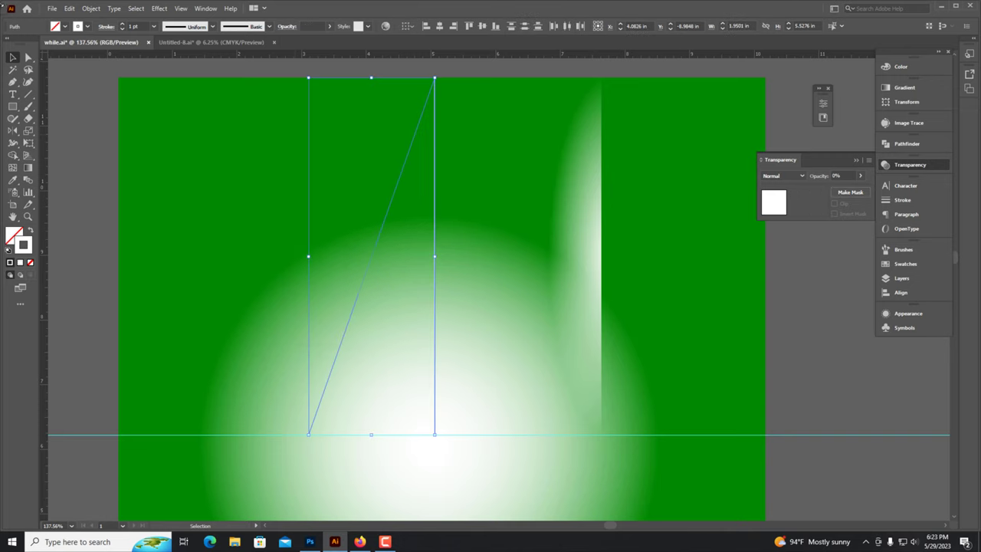
left_click(86, 9)
mouse_move(247, 285)
left_click(292, 284)
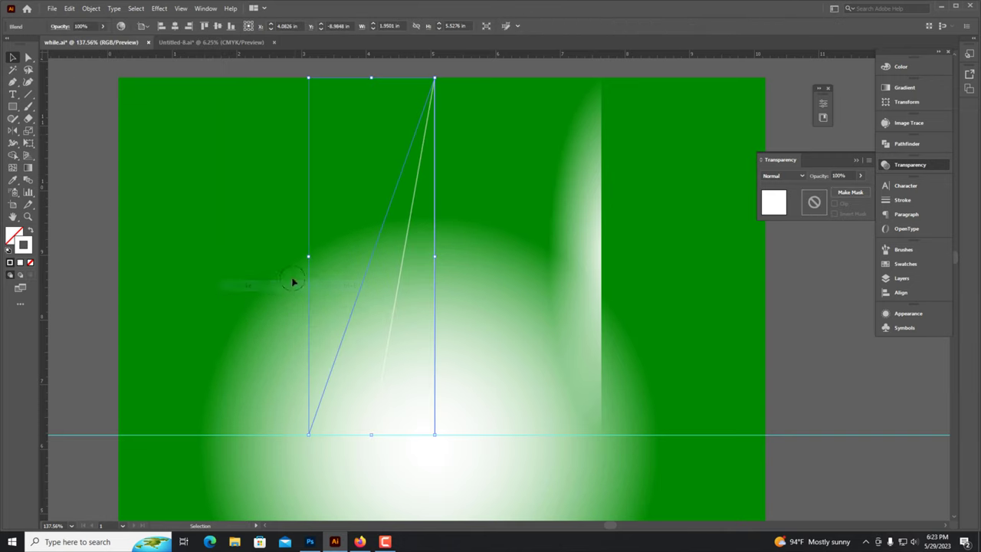
left_click(464, 182)
left_click(508, 170)
Step: Set the blend's Blend Options to 150 specified steps
left_click_drag(471, 243, 62, 97)
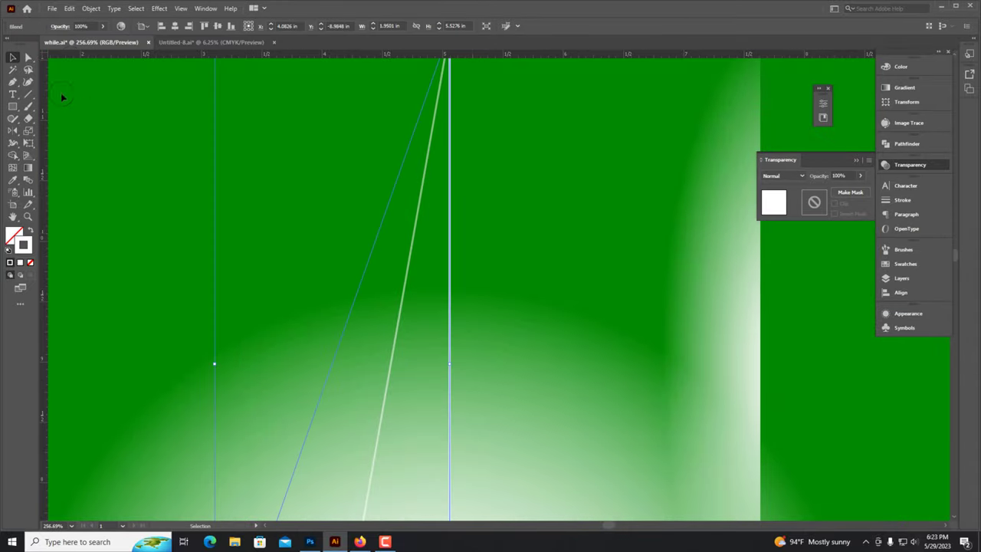
left_click(89, 9)
mouse_move(104, 285)
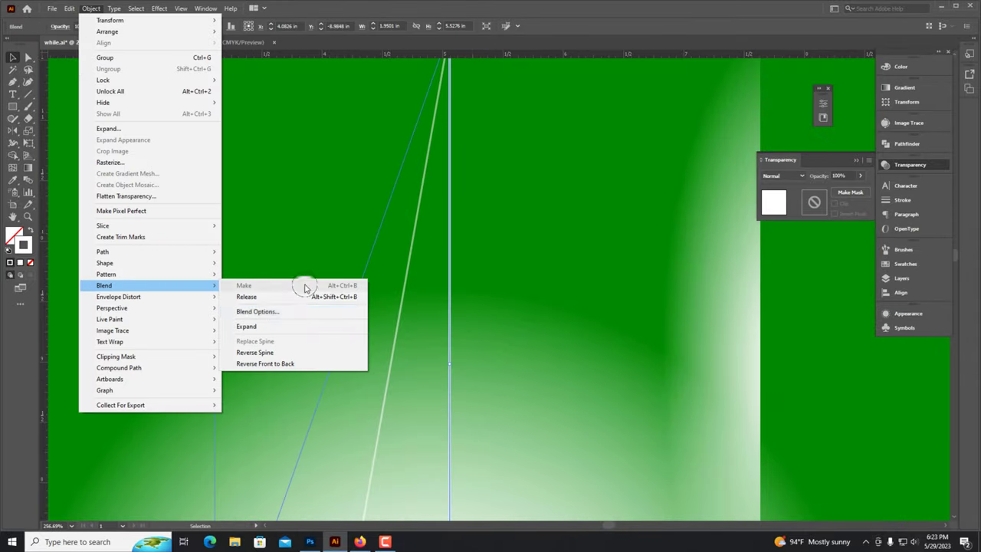
left_click(268, 311)
left_click(448, 120)
left_click(463, 145)
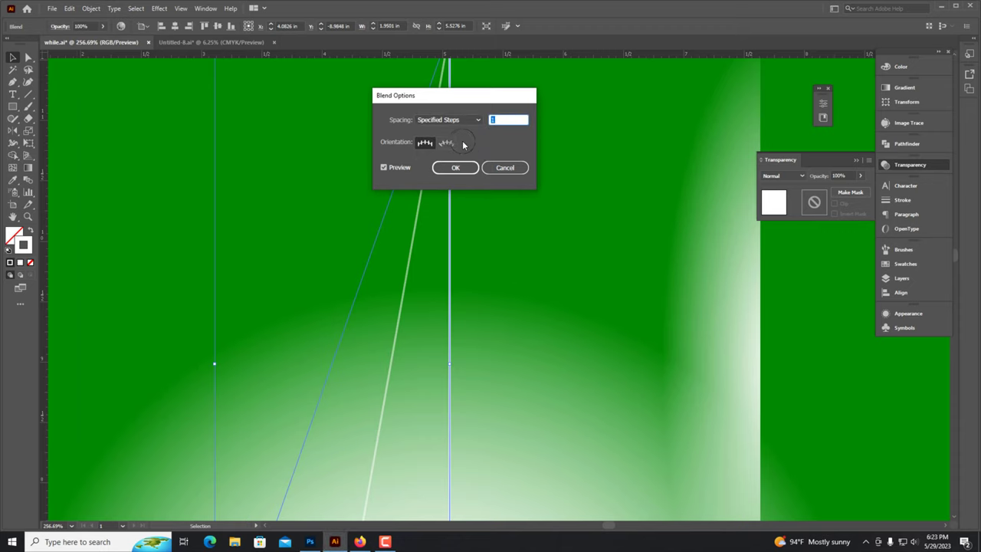
left_click(455, 167)
left_click(141, 259)
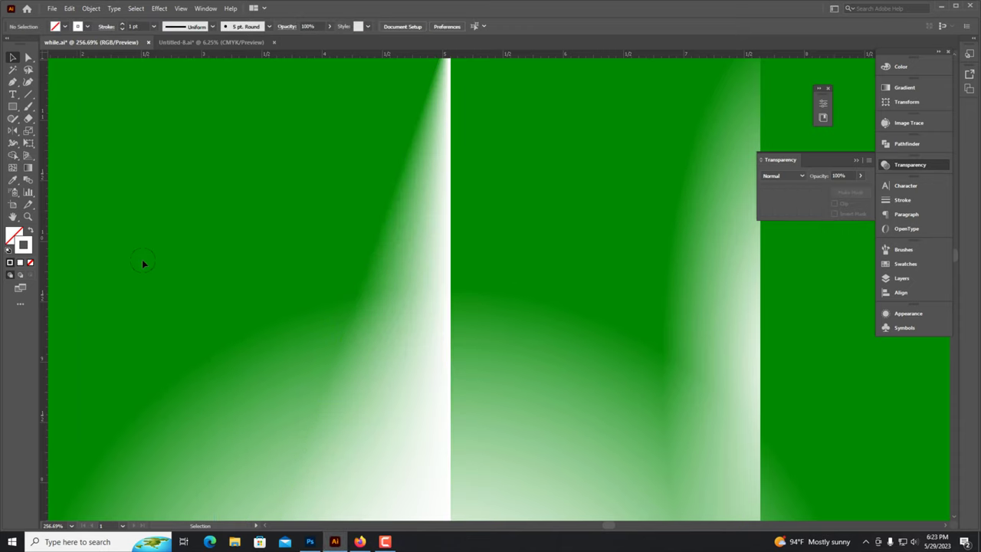
Step: Expand the blend into a plain white light wedge with Object > Expand
key("ctrl+minus")
key("ctrl+minus")
key("ctrl+minus")
left_click(526, 354)
left_click(426, 409)
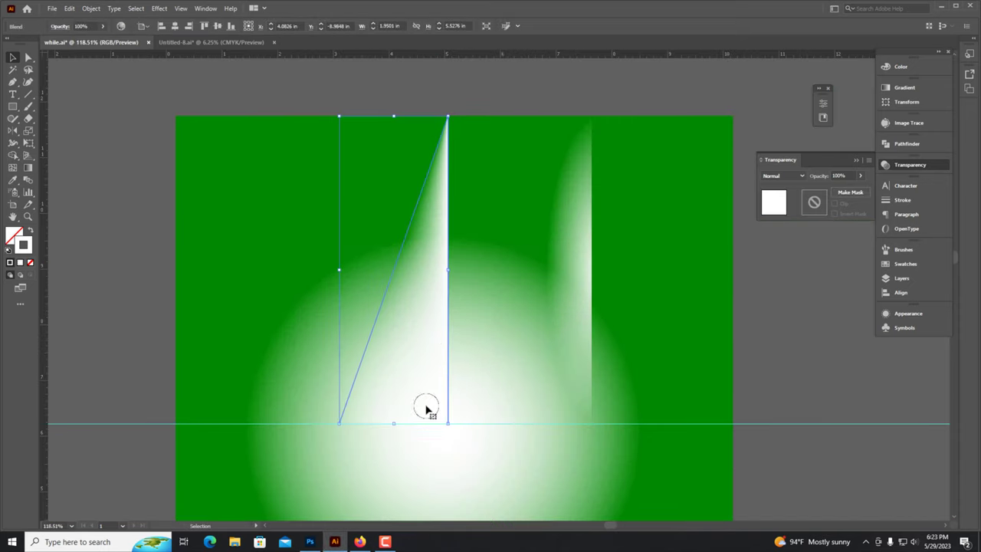
left_click(91, 8)
left_click(103, 131)
left_click(483, 330)
left_click(95, 259)
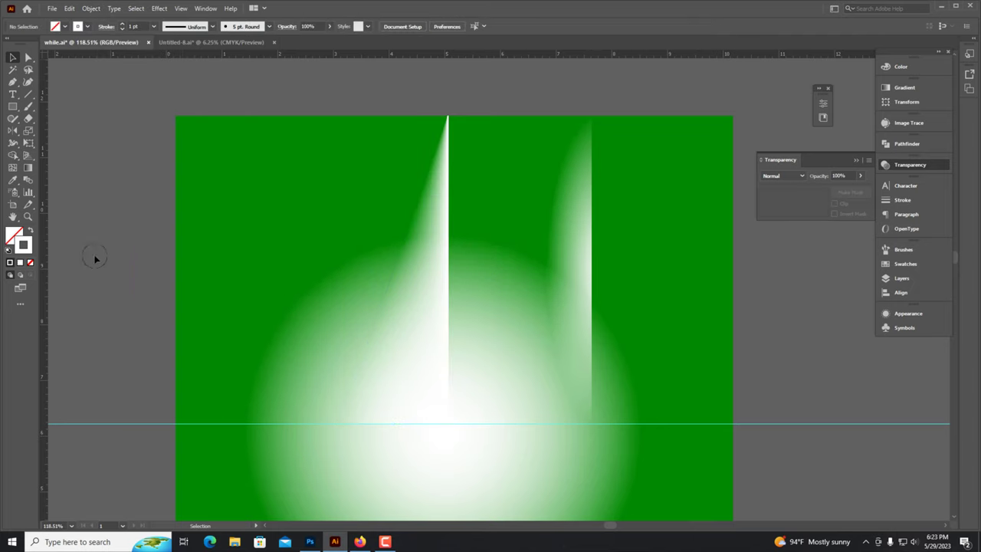
scroll(416, 404, "up", 3)
scroll(602, 333, "down", 2)
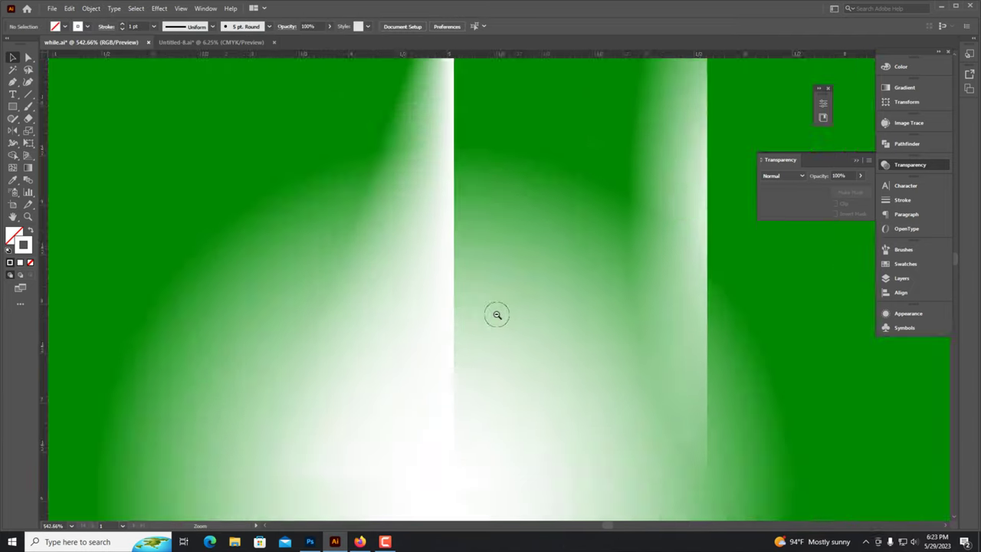
scroll(496, 315, "down", 1)
left_click(404, 307)
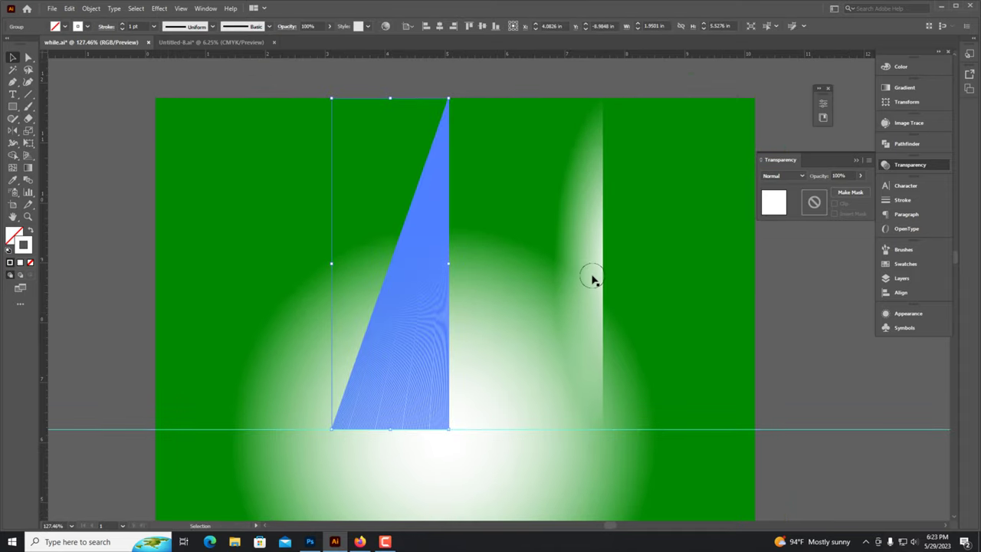
Step: Move the gradient bar beside the central white line, tilt it right, and snap it to the guide
left_click_drag(592, 278, 493, 280)
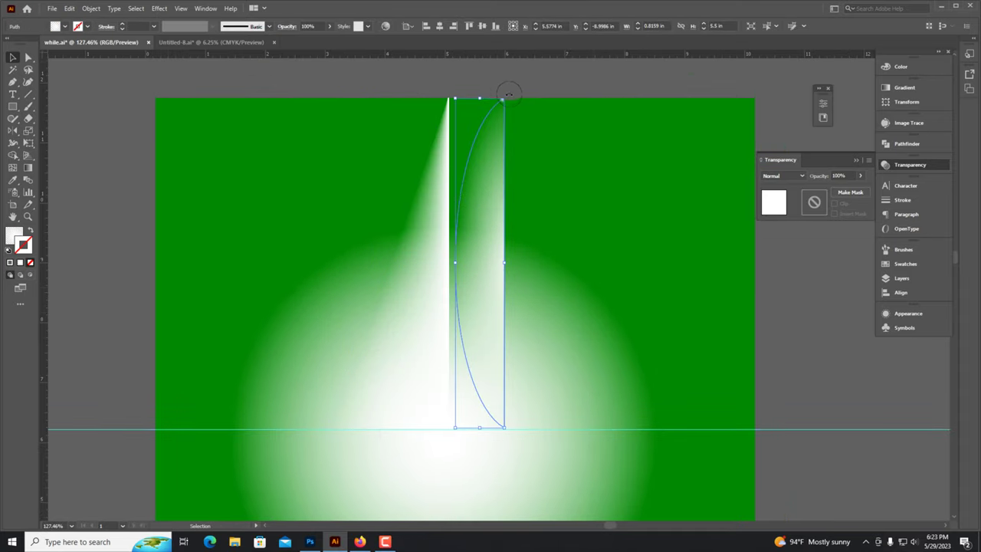
left_click_drag(509, 94, 522, 95)
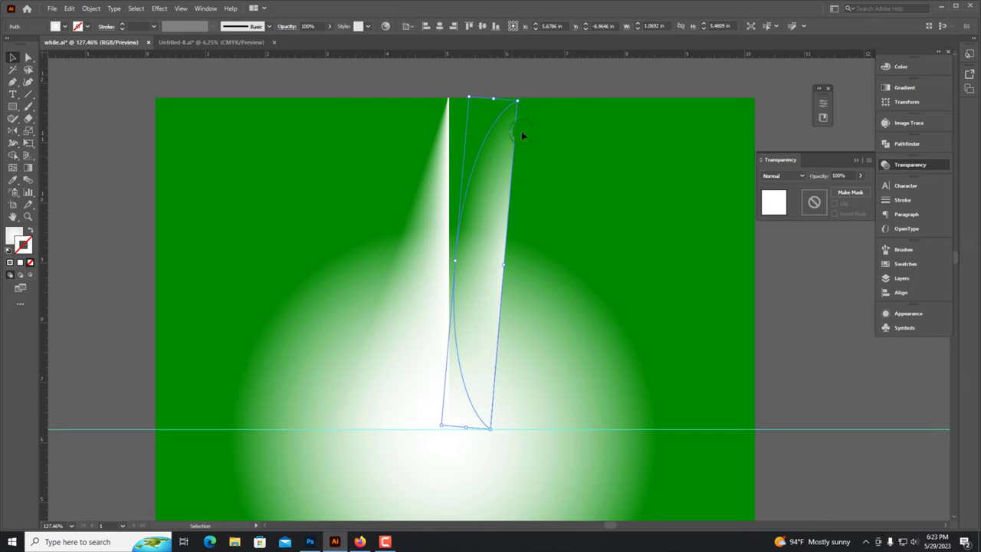
left_click_drag(495, 262, 491, 270)
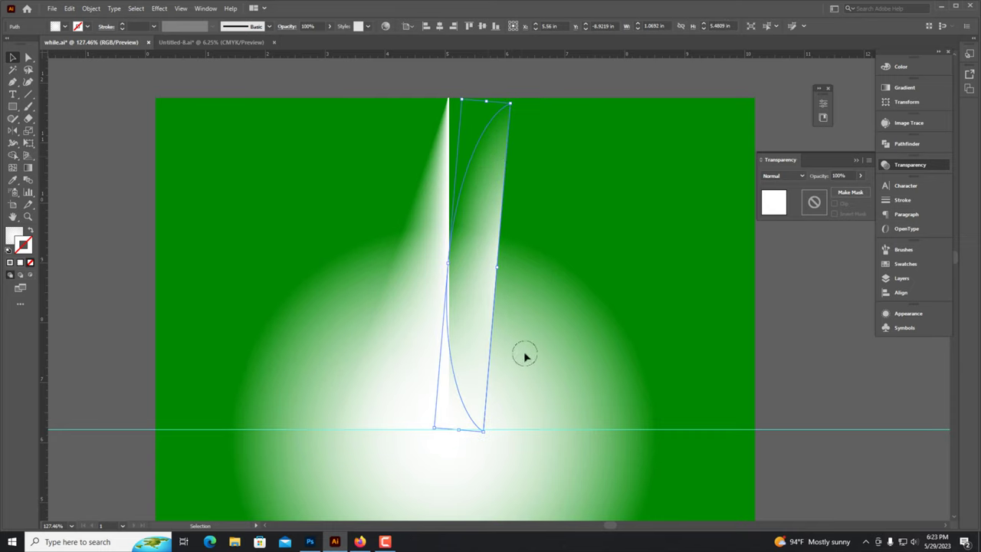
left_click(717, 449)
scroll(470, 353, "up", 3)
left_click_drag(466, 372, 416, 361)
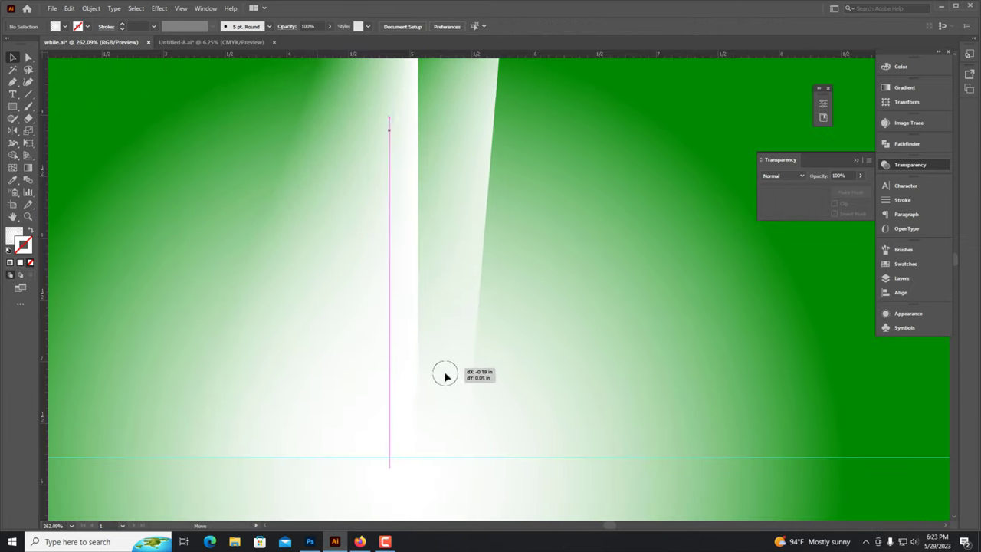
scroll(483, 298, "down", 3)
left_click(335, 407)
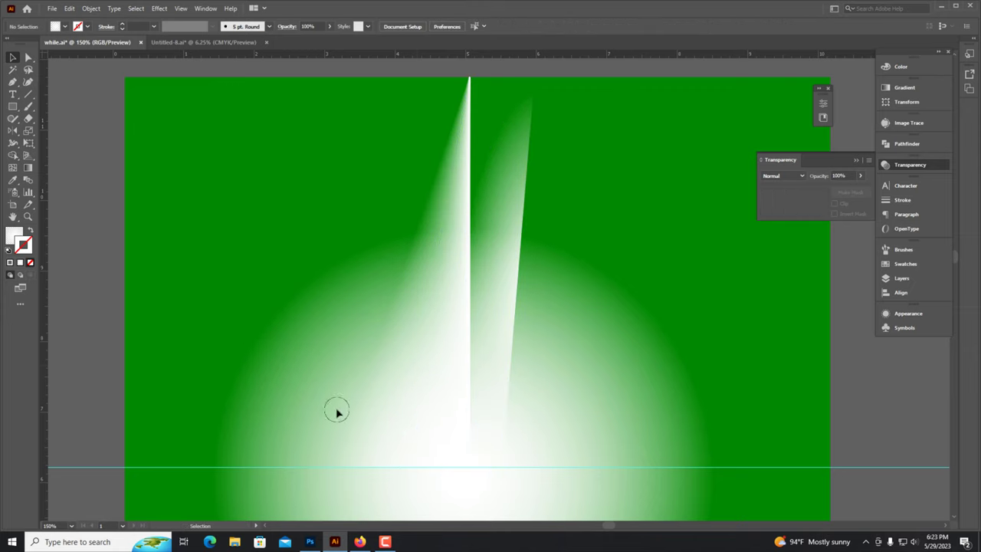
Step: Stretch the gradient bar's top up to the artboard edge
left_click(491, 287)
left_click_drag(534, 92, 536, 77)
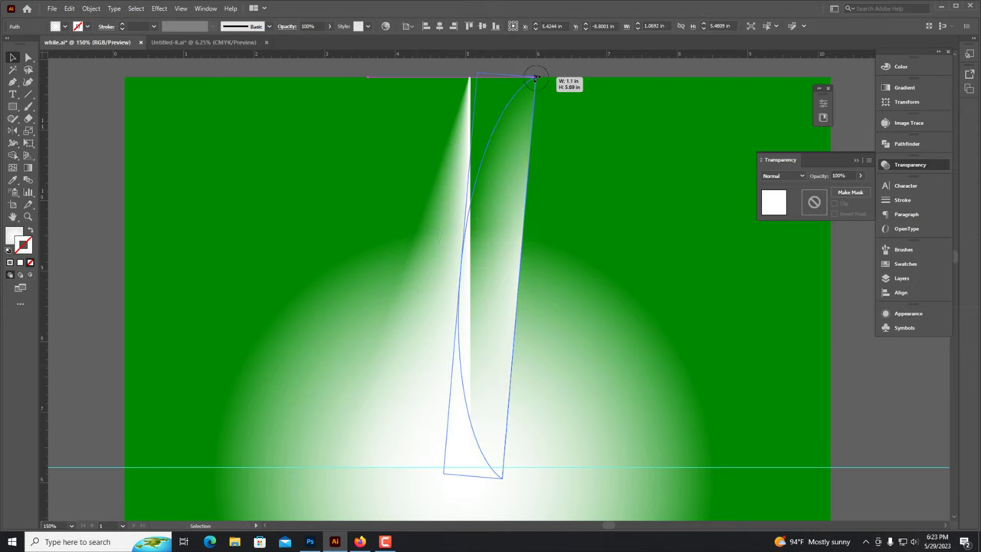
left_click(220, 237)
left_click(508, 289)
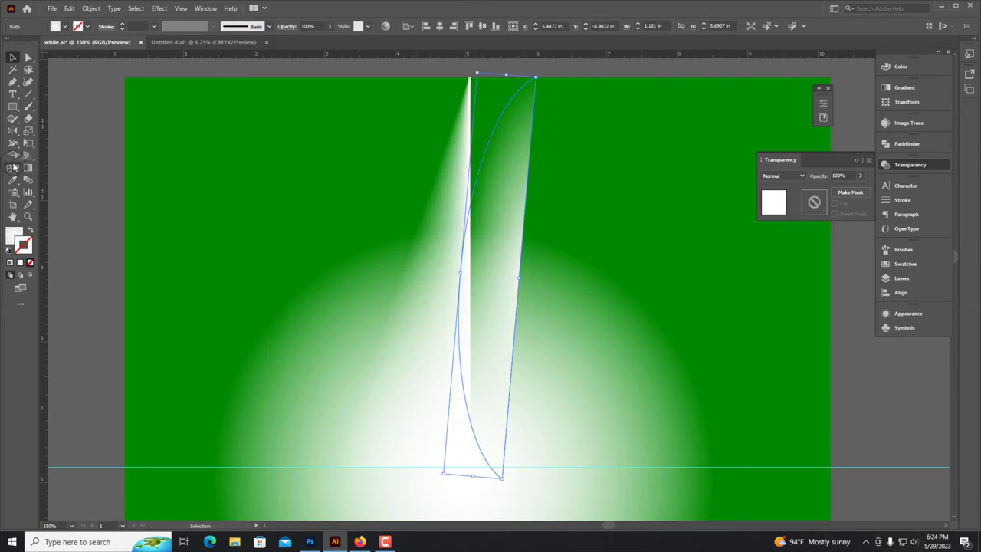
left_click(27, 107)
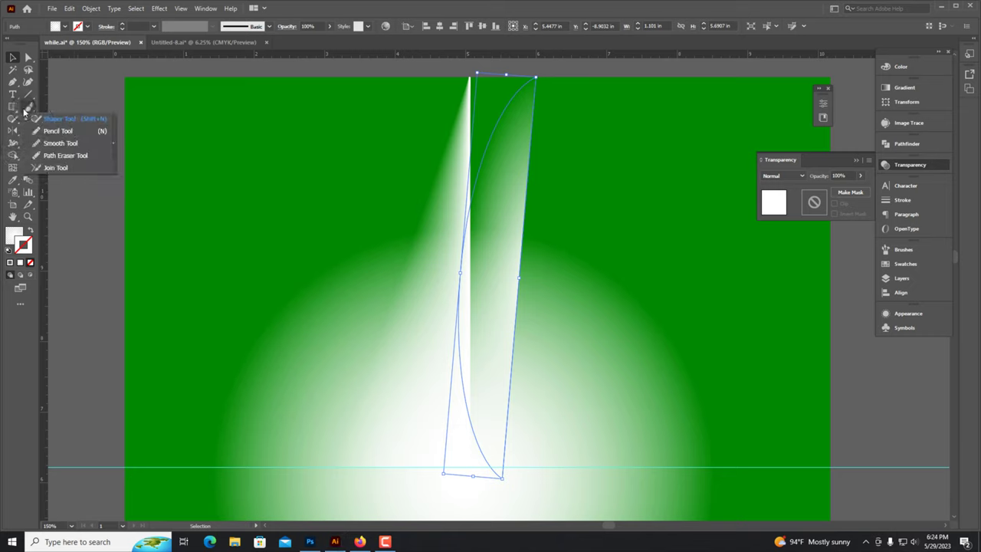
left_click(12, 130)
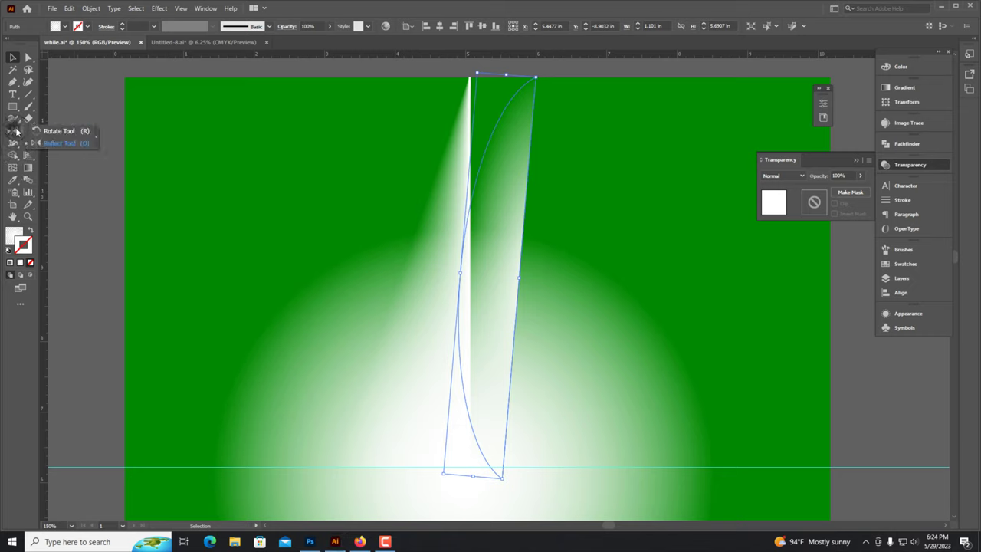
left_click(74, 133)
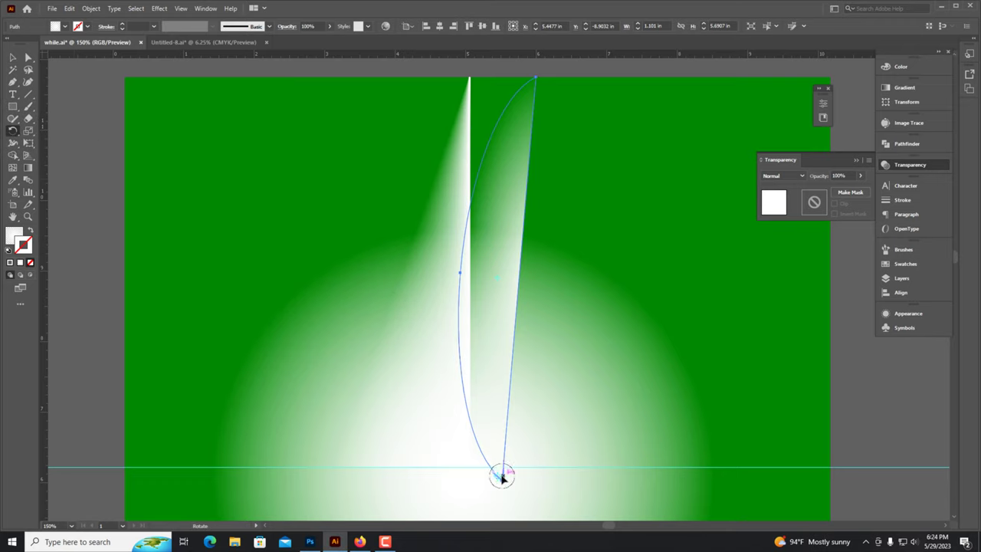
Step: Rotate the white gradient ray about its bottom point and shift it slightly left
mouse_move(502, 476)
left_mouse_down()
mouse_move(476, 477)
mouse_move(504, 468)
mouse_move(497, 478)
mouse_move(508, 470)
mouse_move(507, 485)
mouse_move(556, 107)
left_mouse_up()
key("v")
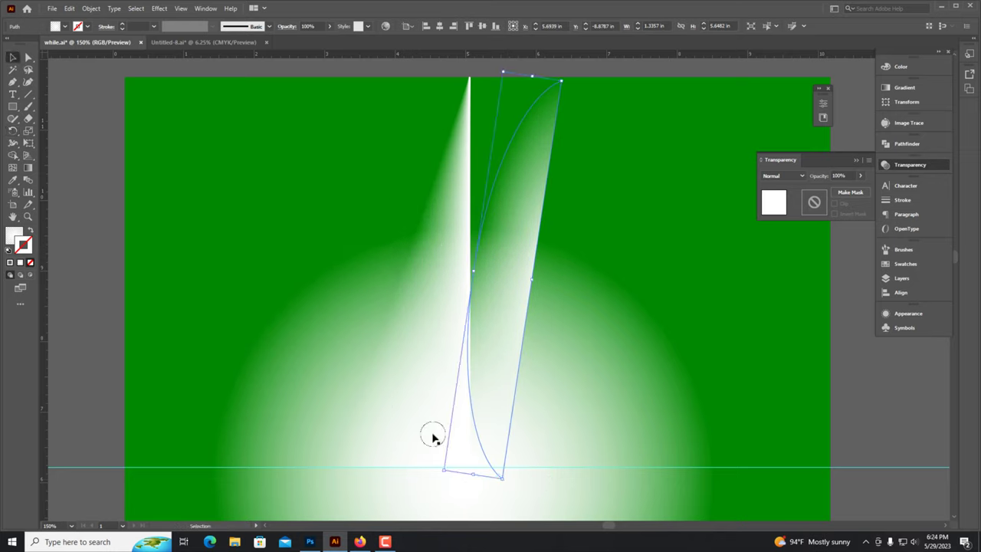
mouse_move(502, 479)
left_mouse_down()
mouse_move(471, 432)
mouse_move(480, 432)
mouse_move(486, 484)
left_mouse_up()
left_click(13, 132)
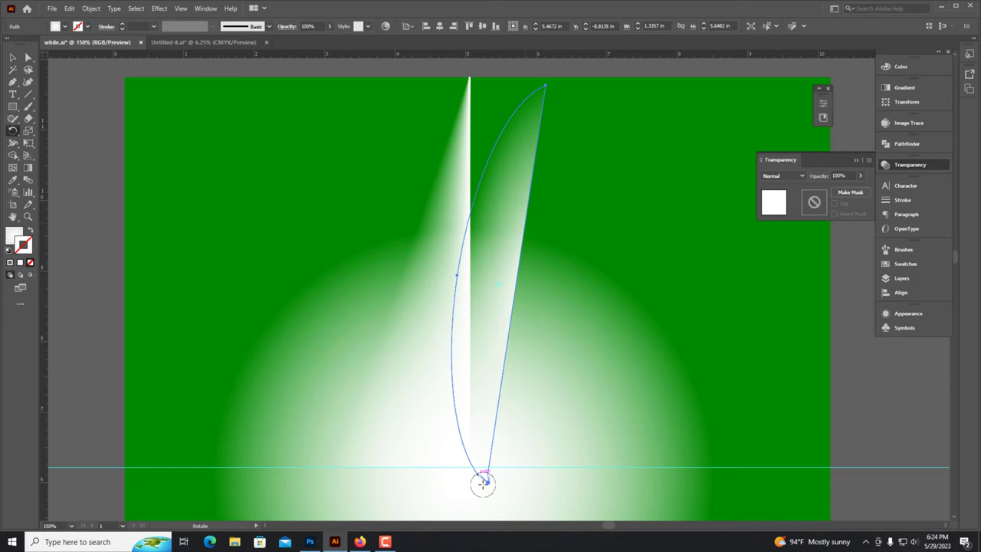
left_click_drag(501, 182, 508, 184)
key("v")
left_click(12, 57)
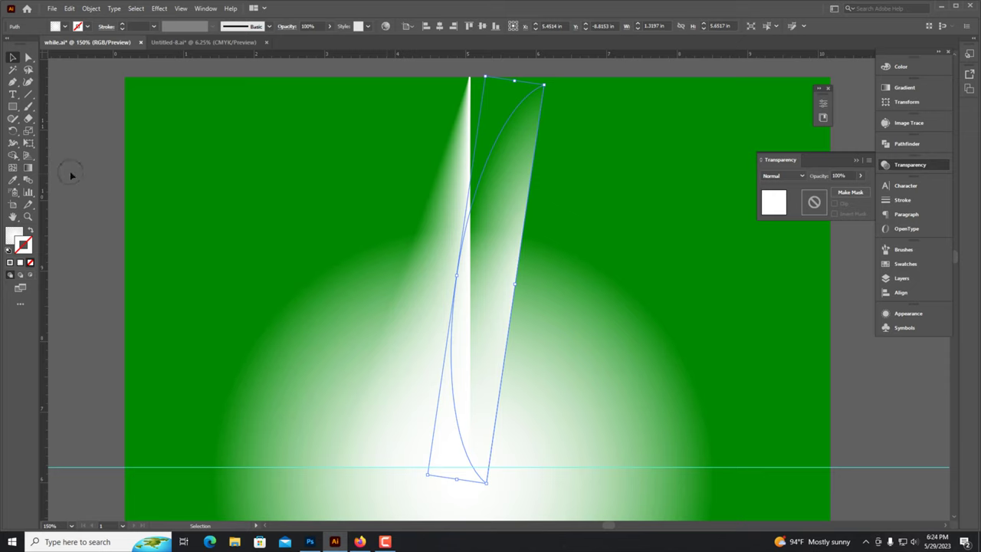
Step: Paste a copy of the ray in front and swing it right about its base
left_click(70, 8)
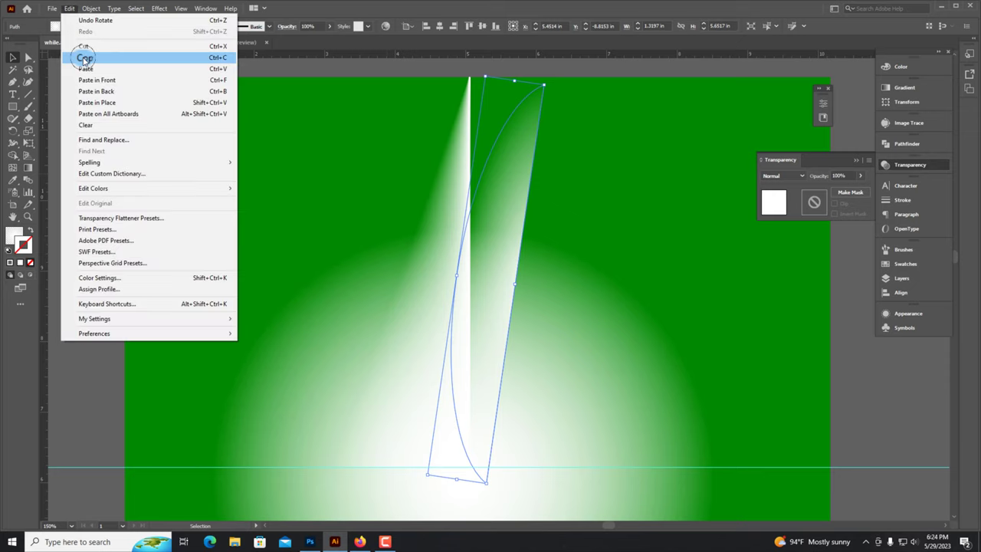
left_click(87, 60)
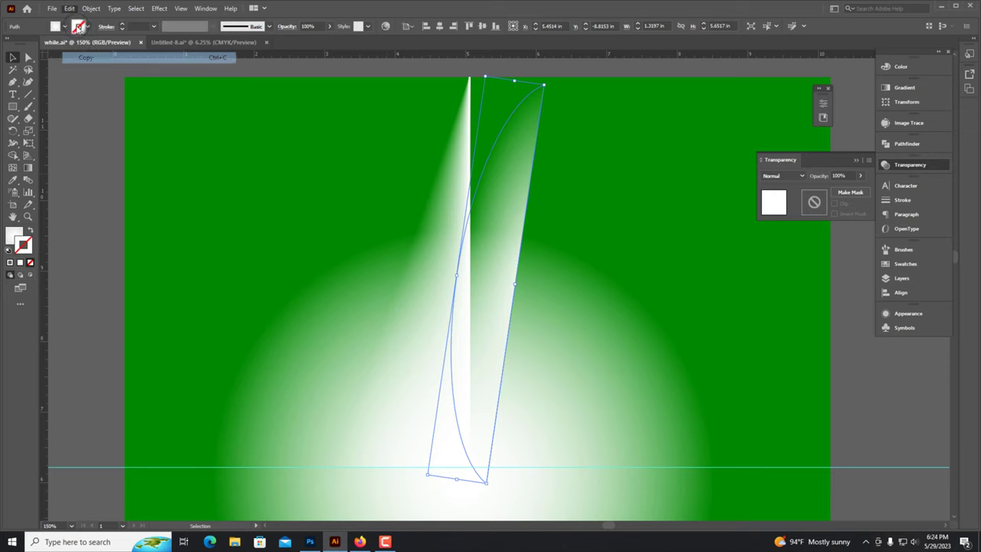
left_click(70, 9)
left_click(96, 80)
left_click(12, 130)
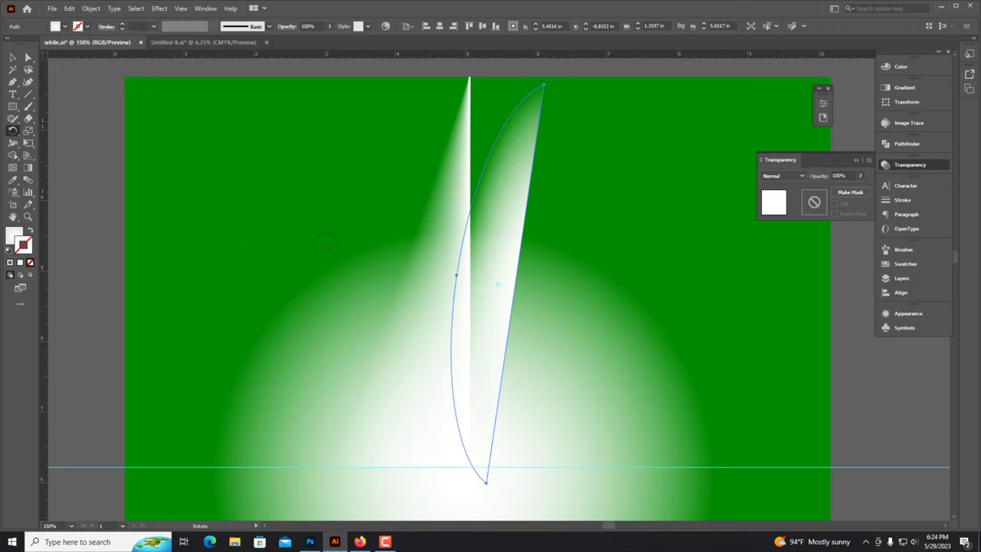
left_click_drag(460, 479, 490, 488)
left_click_drag(489, 294, 536, 288)
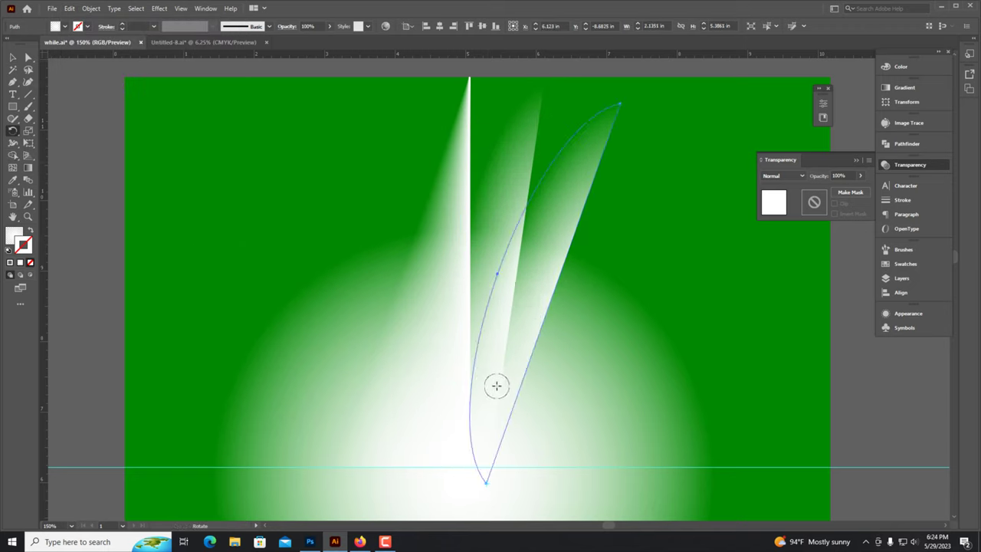
Step: Add a third ray copy rotated further right and tilted more upright, then select all rays
left_click(69, 7)
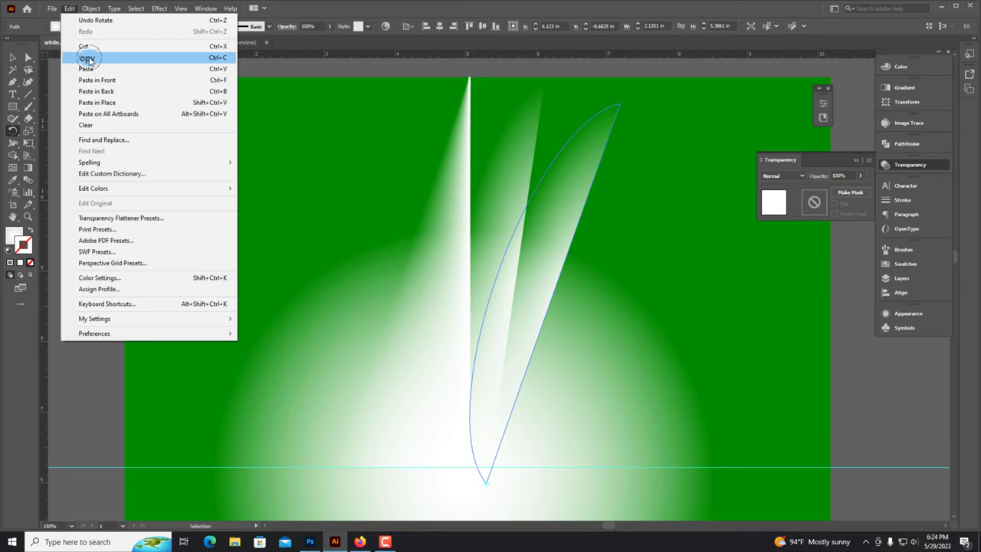
left_click(71, 8)
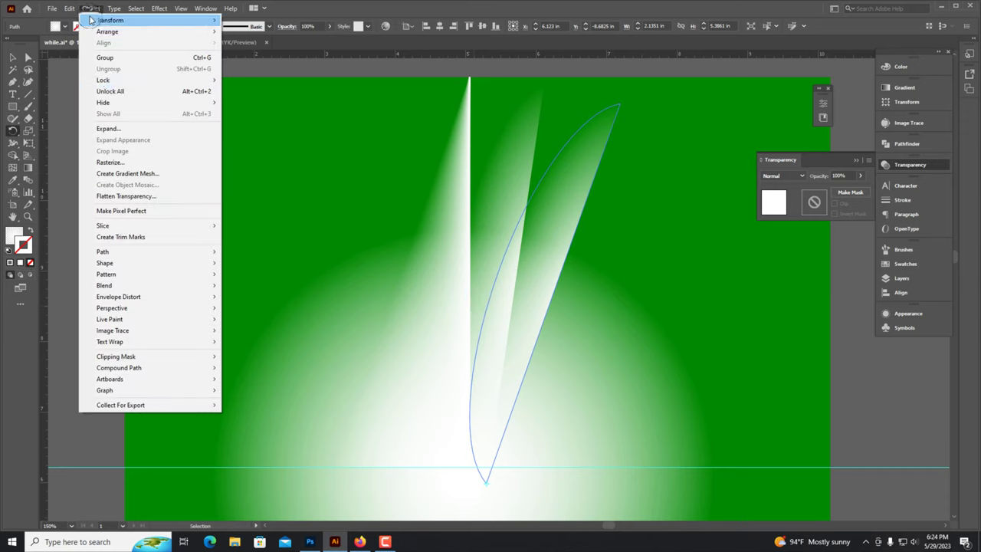
mouse_move(69, 8)
left_click(95, 81)
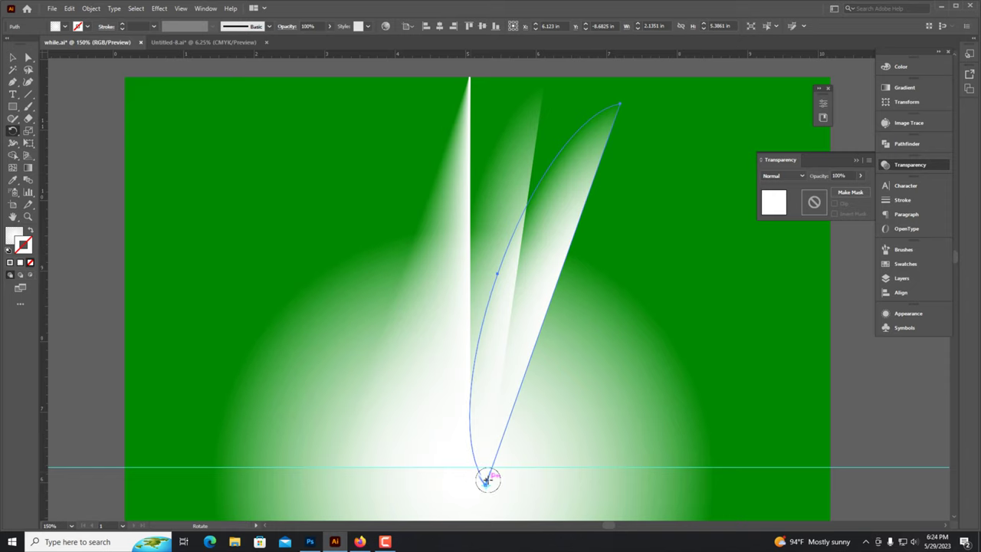
left_click_drag(571, 282, 604, 258)
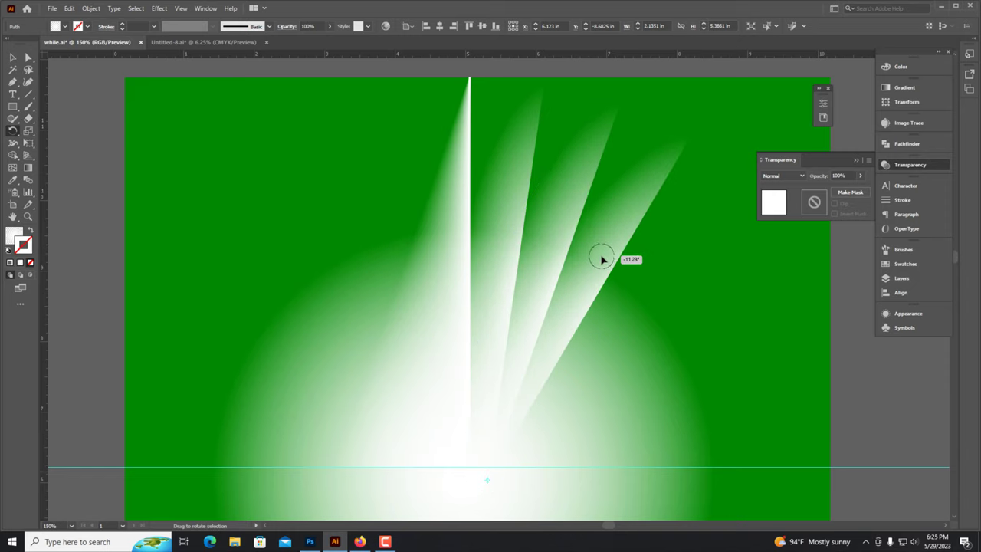
left_click(12, 57)
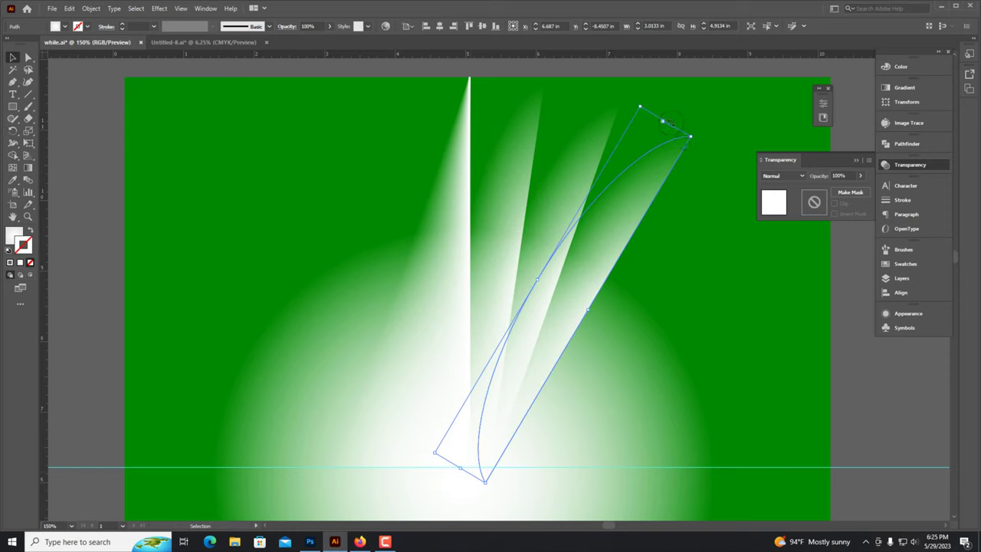
left_click_drag(664, 121, 600, 96)
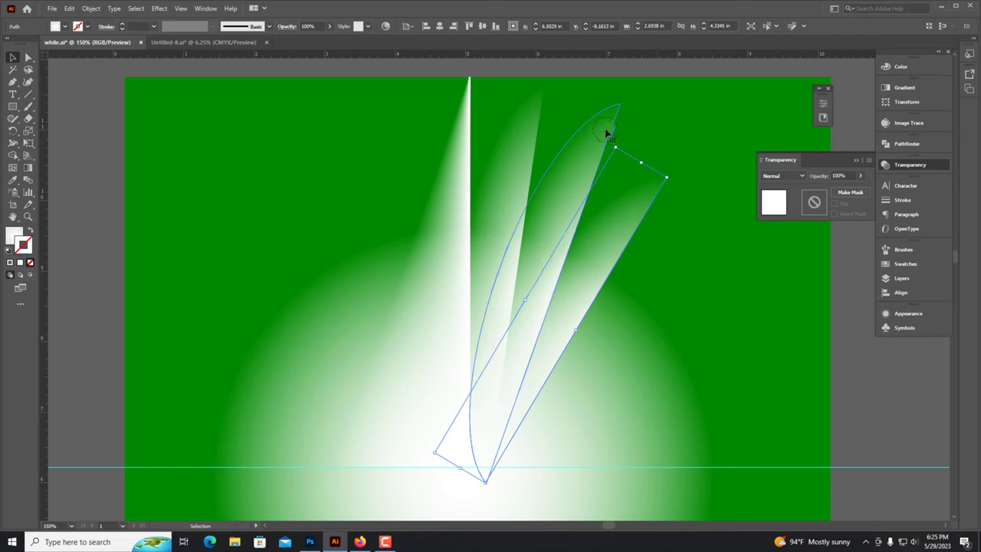
left_click(351, 210)
scroll(351, 210, "down", 3)
scroll(554, 309, "up", 3)
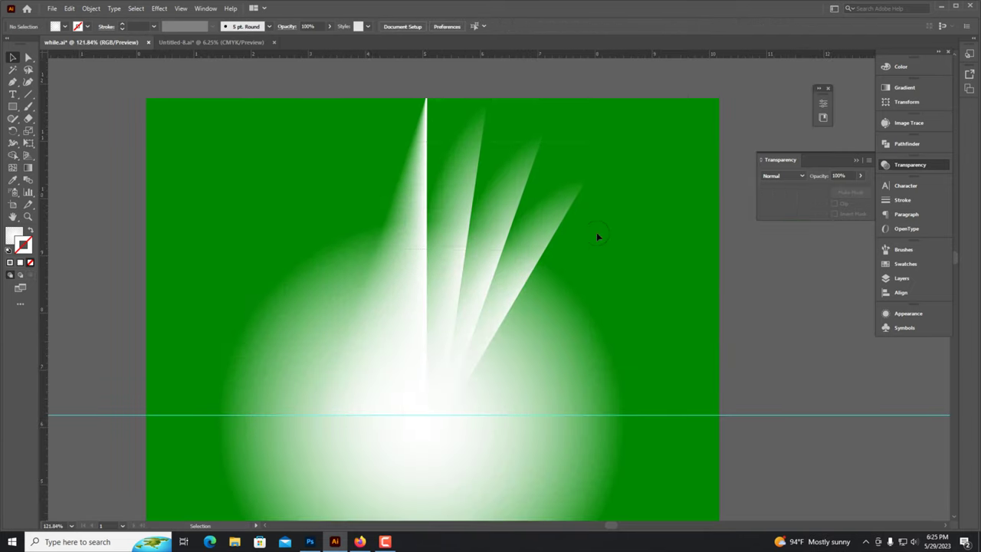
key("ctrl+a")
Step: Apply a Gaussian Blur of about 4.4 pixels to all the rays
left_click(161, 10)
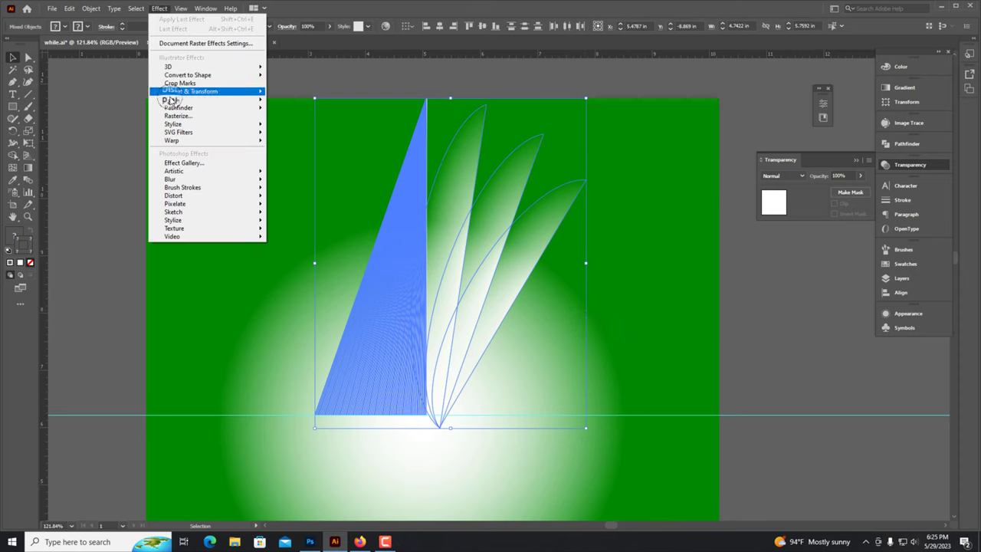
mouse_move(173, 140)
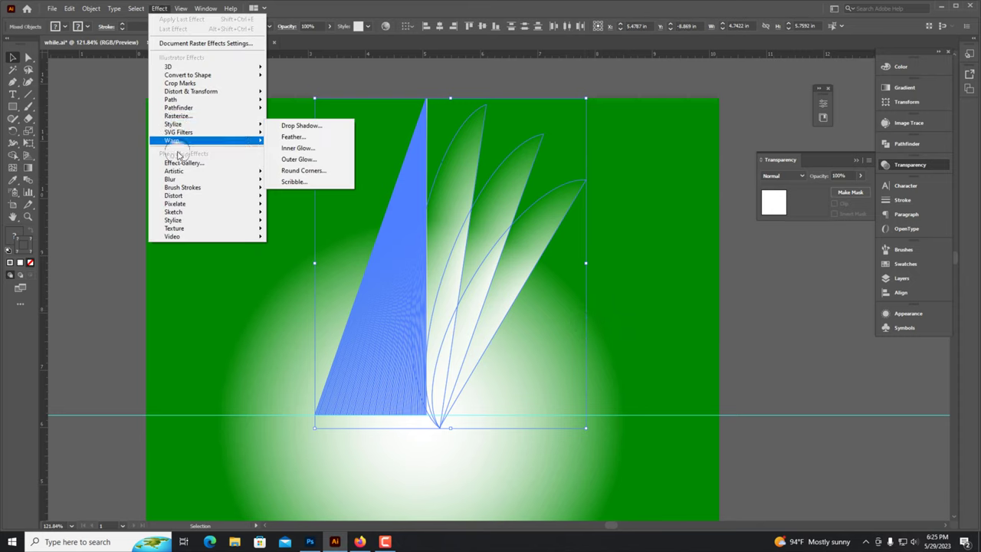
mouse_move(170, 180)
left_click(305, 181)
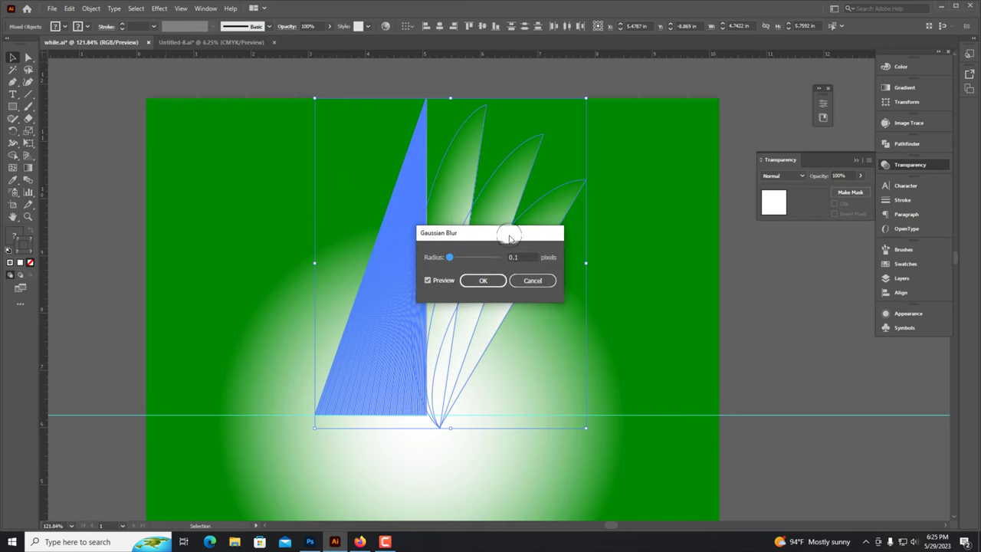
left_click_drag(508, 229, 714, 220)
left_click_drag(652, 244, 665, 246)
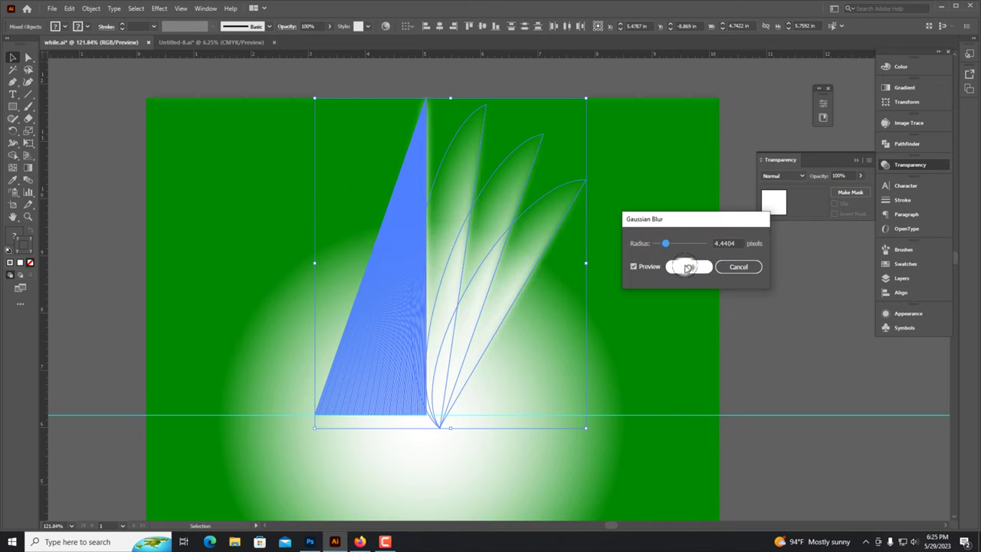
left_click(688, 268)
key("ctrl+shift+a")
Step: Marquee-select all the blurred ray shapes and bring up their context menu
scroll(581, 217, "up", 2)
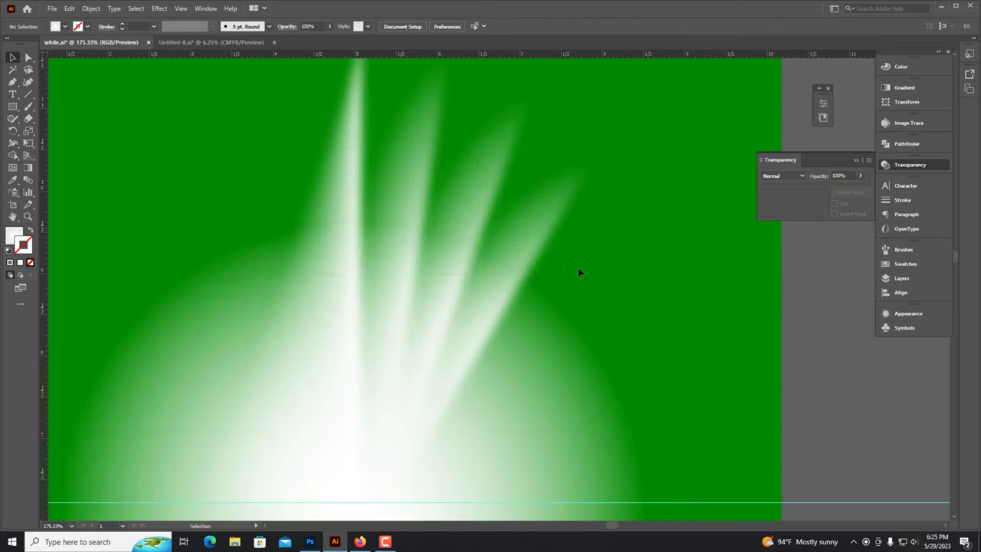
left_click_drag(579, 272, 347, 169)
right_click(404, 123)
Step: Group the blurred rays and paste a copy of the group in front
left_click(446, 209)
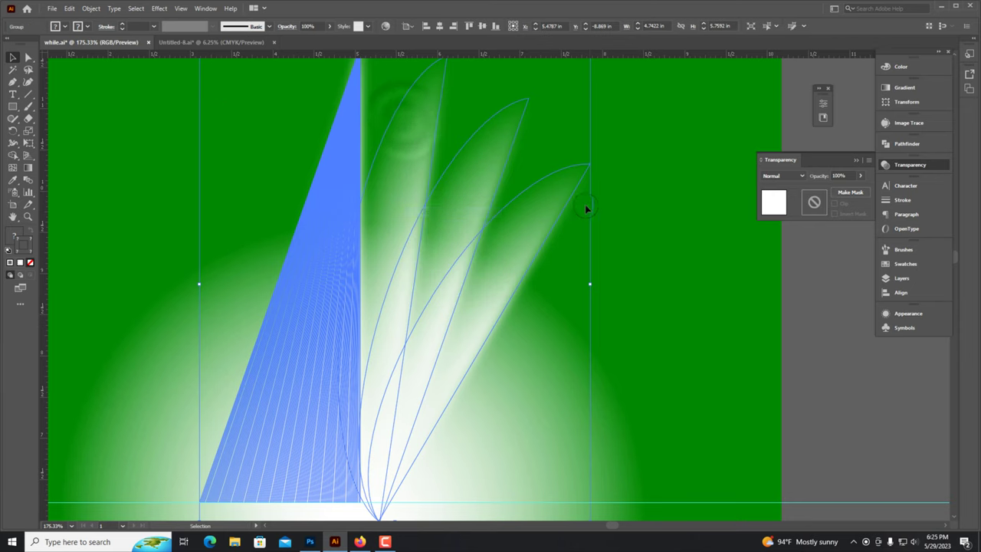
key("ctrl+1")
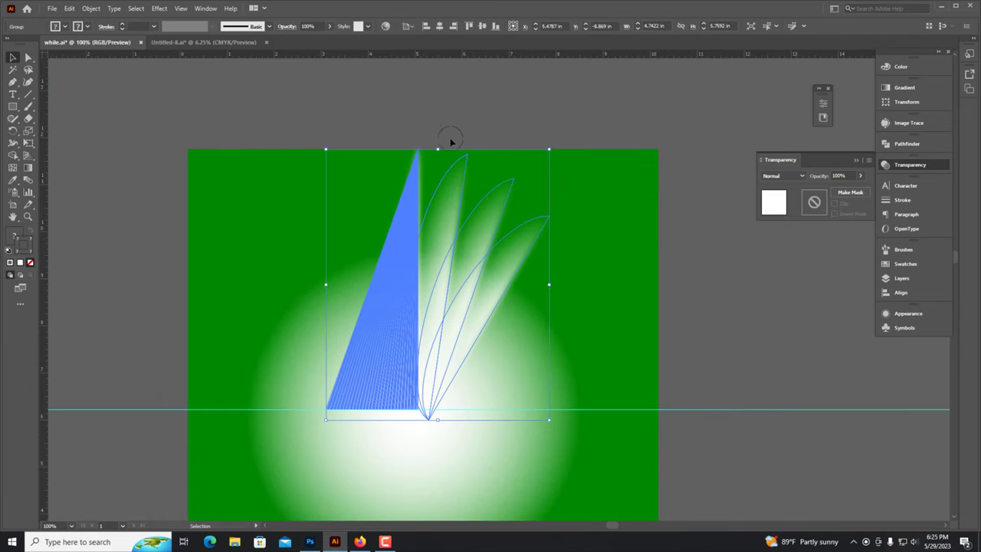
left_click_drag(451, 142, 458, 281)
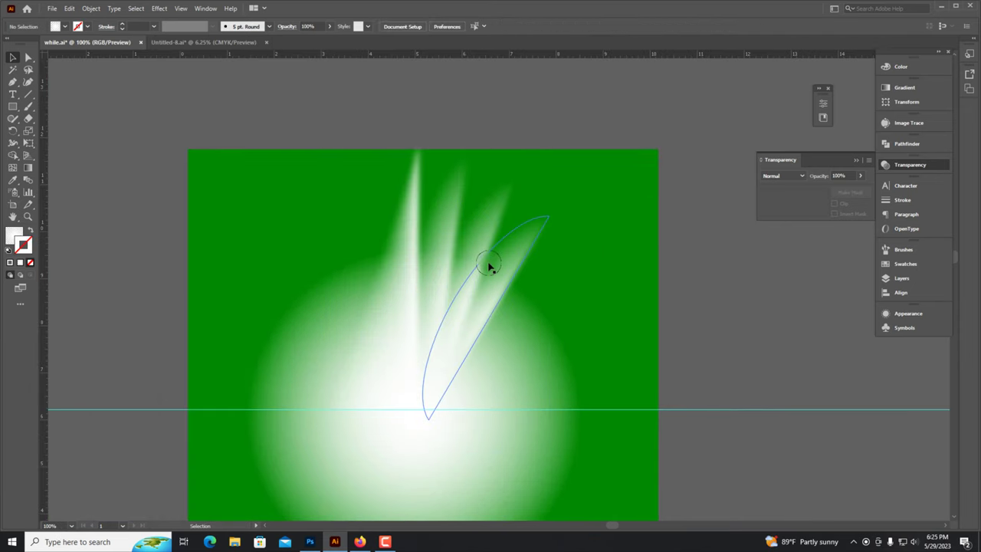
left_click(69, 9)
left_click(80, 59)
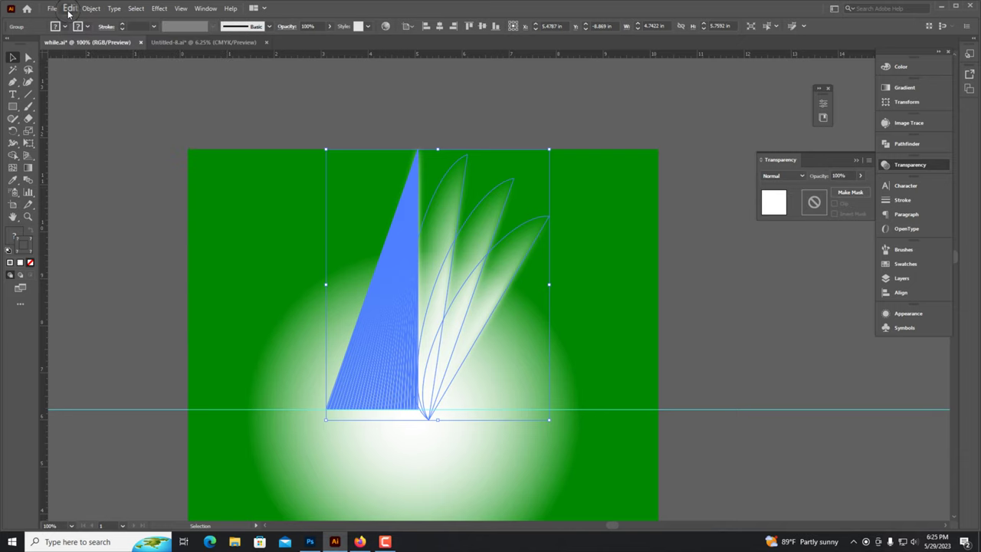
left_click(69, 8)
left_click(73, 79)
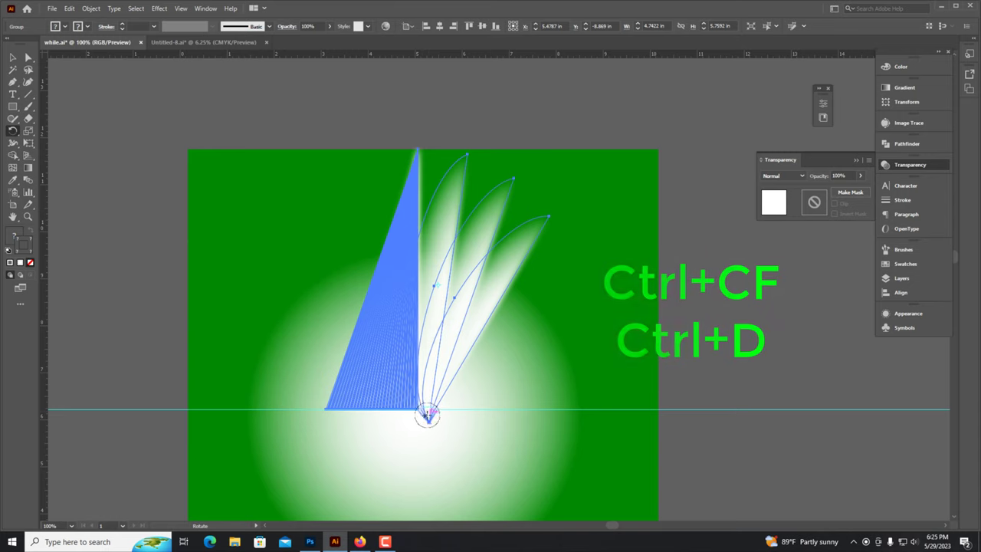
Step: Repeat rotated copies with Ctrl+D until the ray groups circle the centre
key("ctrl+d")
key("ctrl+d")
key("ctrl+d")
key("ctrl+d")
key("ctrl+d")
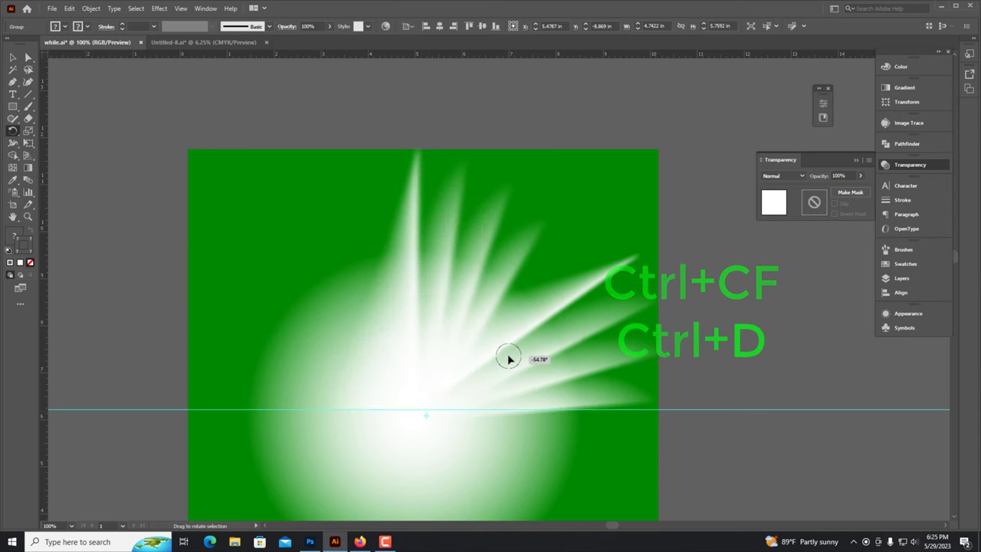
key("ctrl+minus")
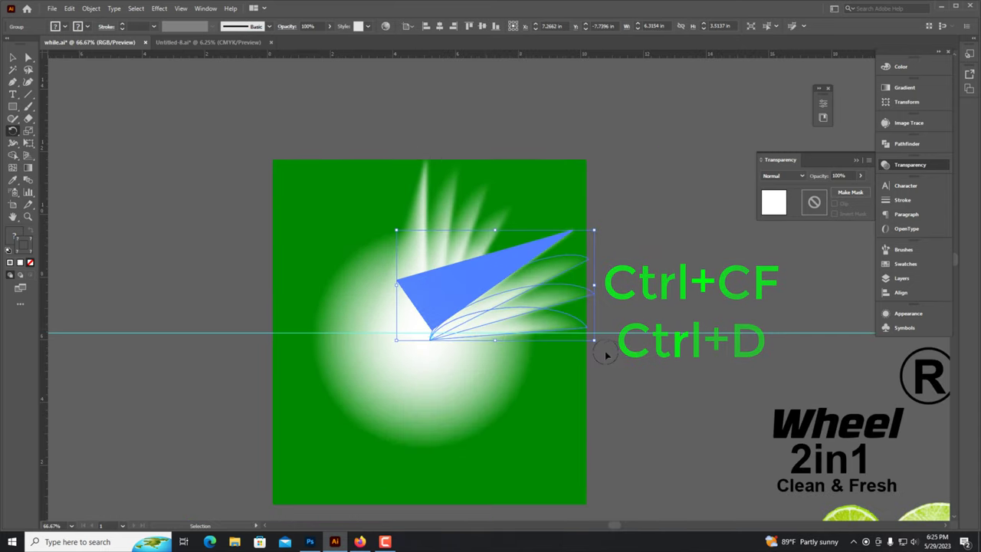
key("r")
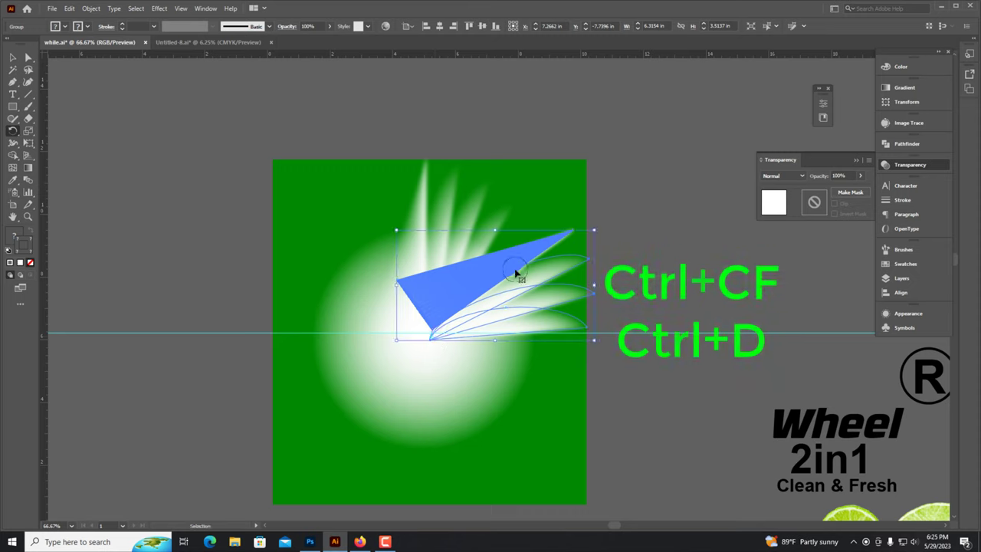
key("ctrl+d")
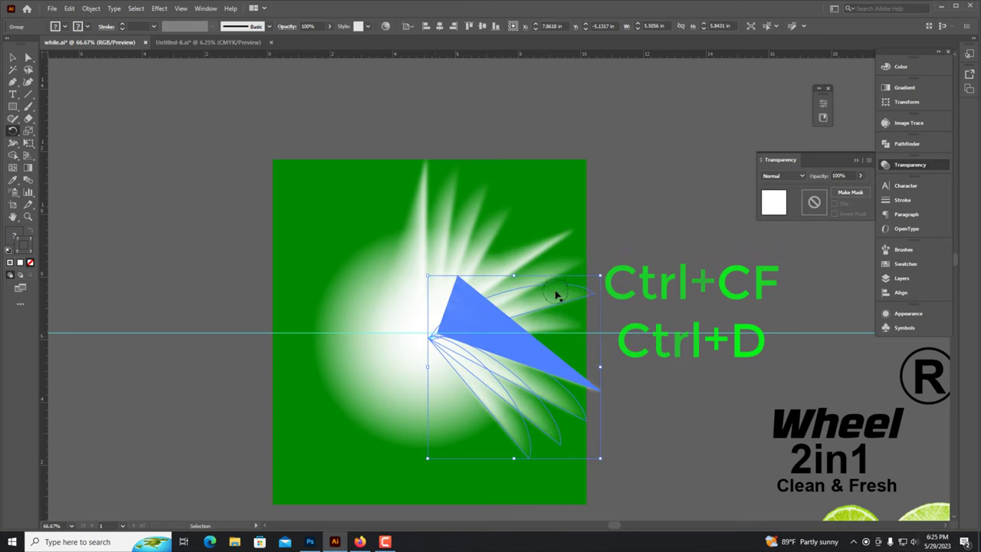
key("ctrl+d")
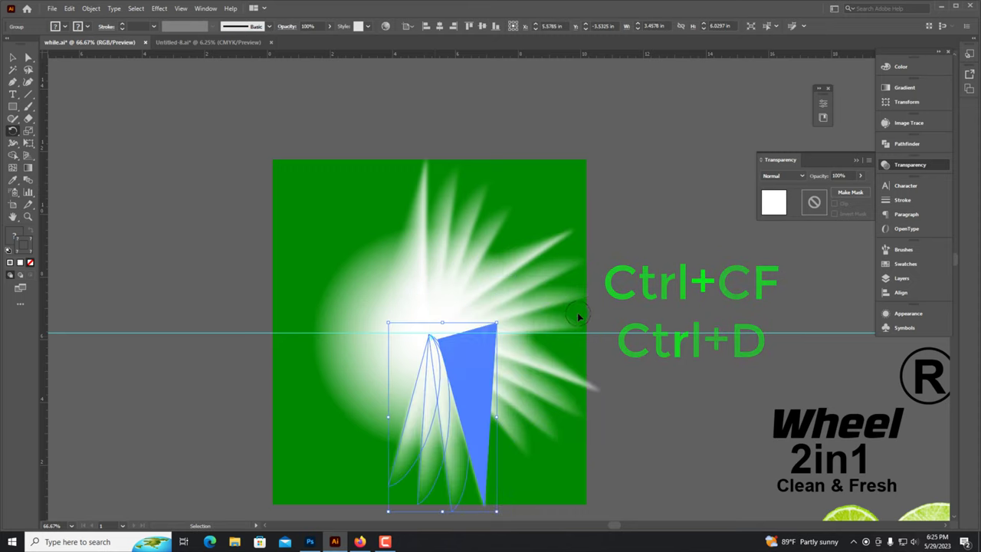
key("ctrl+d")
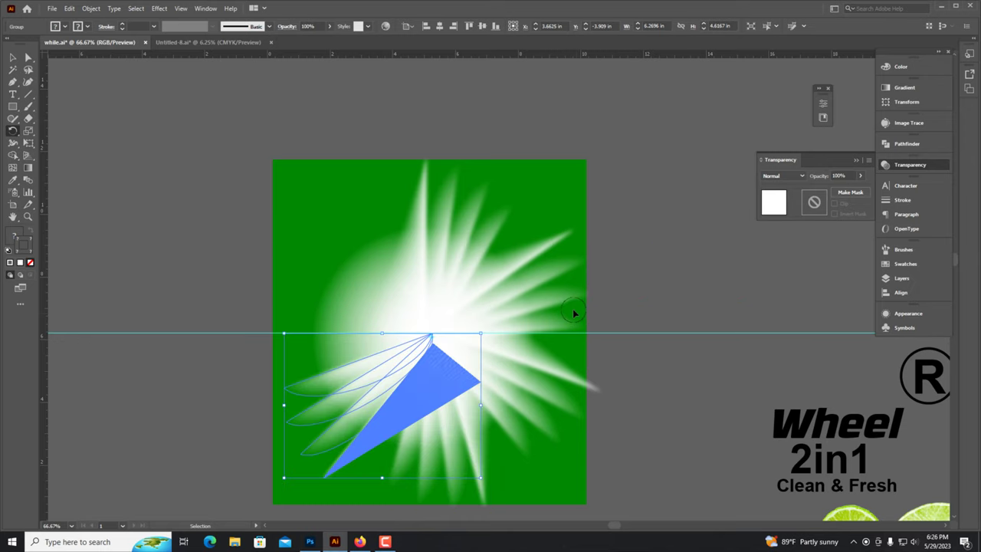
key("ctrl+d")
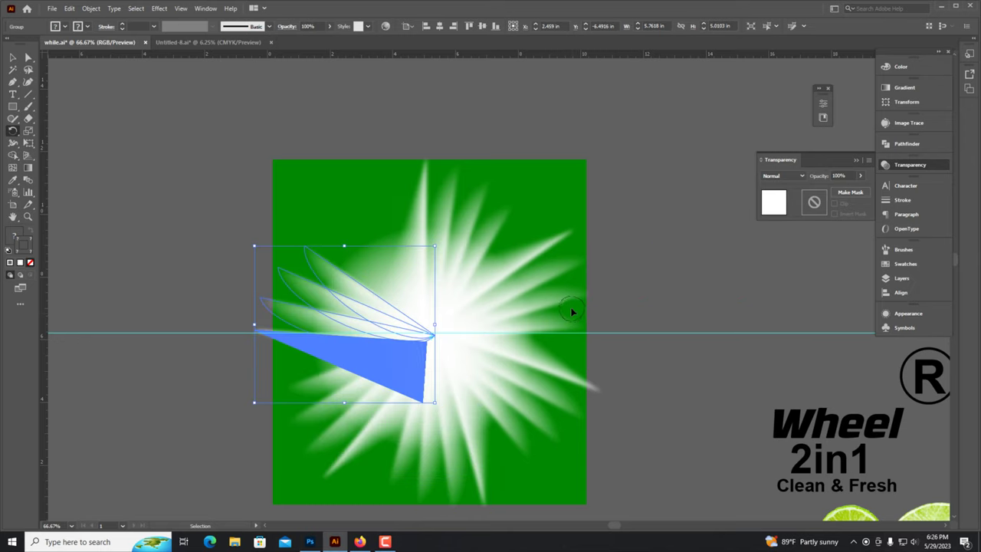
key("ctrl+d")
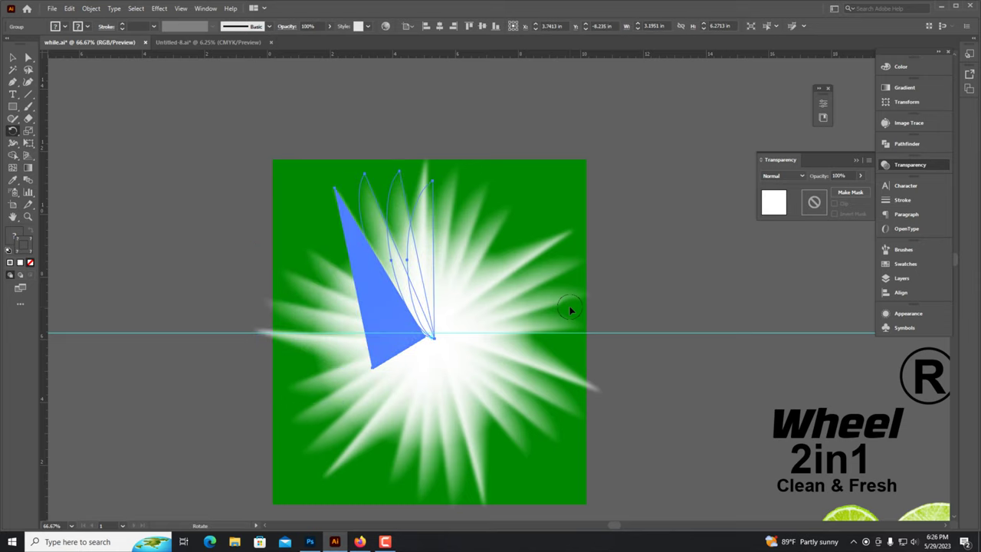
left_click_drag(367, 249, 359, 254)
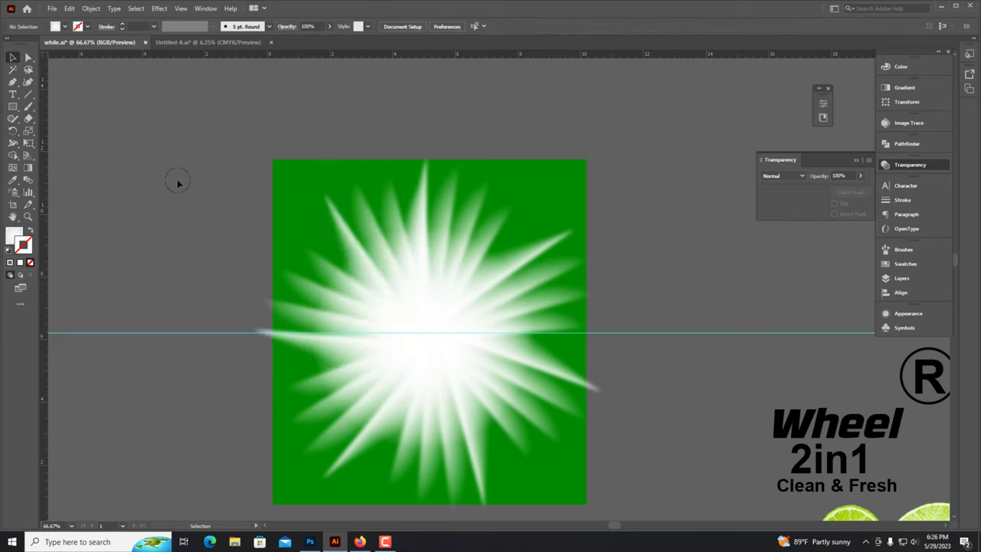
Step: Undo the last change, then zoom out and pan to reveal the logo, limes and flowers
scroll(613, 345, "down", 2)
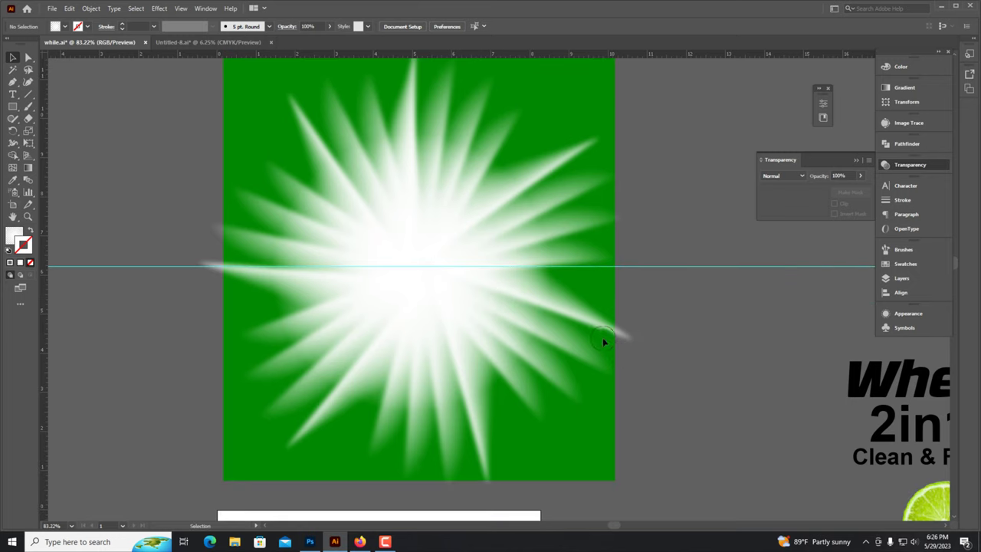
key("ctrl+z")
key("Delete")
scroll(635, 335, "up", 3)
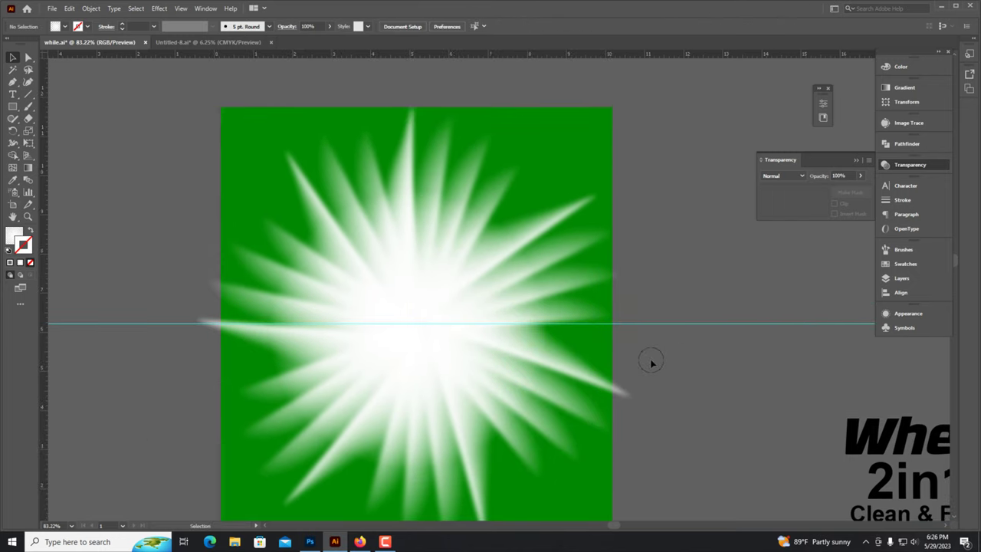
scroll(651, 363, "down", 1)
scroll(181, 236, "down", 2, "alt")
scroll(459, 269, "up", 1, "alt")
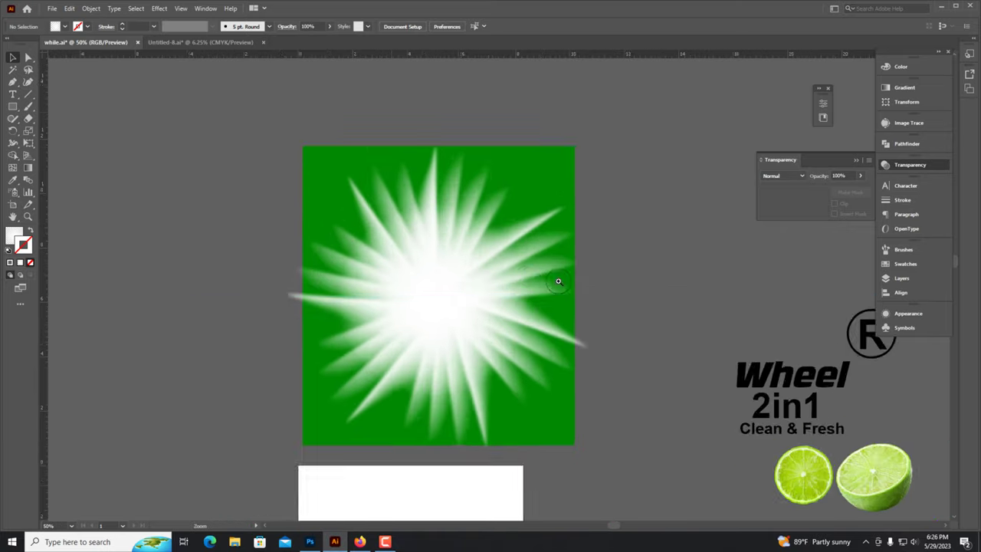
scroll(516, 256, "up", 1, "alt")
left_click(516, 256)
left_click(674, 319)
scroll(662, 314, "down", 1, "alt")
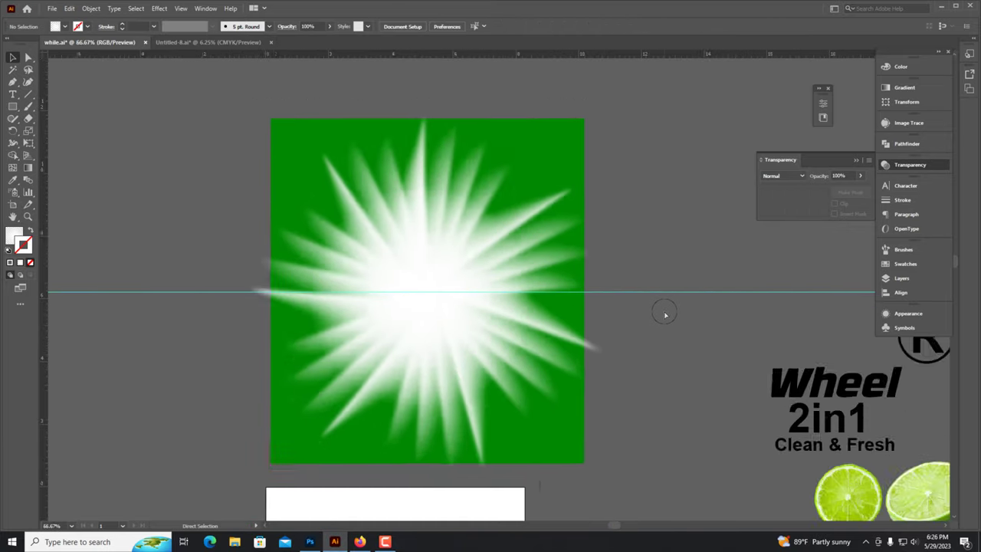
scroll(655, 321, "down", 2, "alt")
scroll(616, 351, "right", 4)
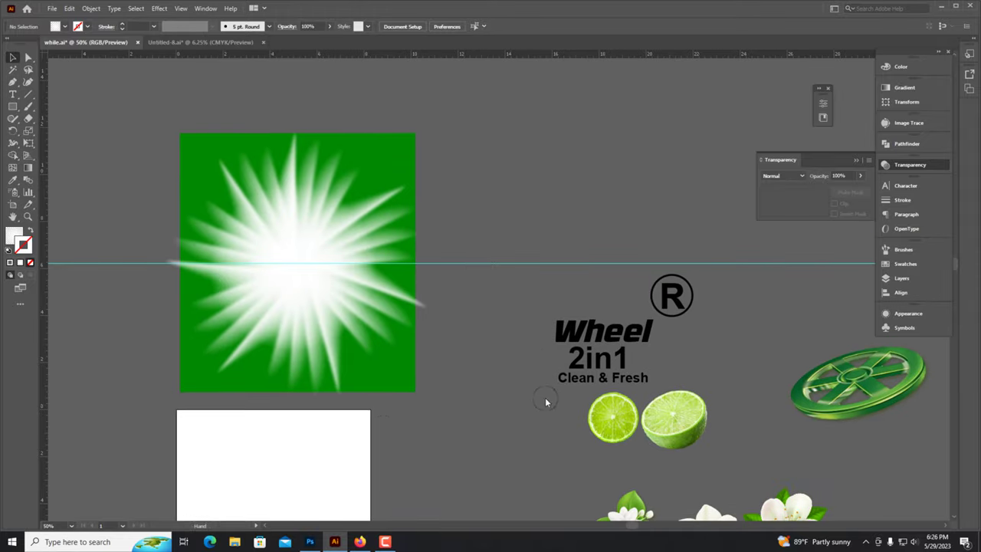
Step: Move the lime half up above the Wheel logo
left_click(602, 376)
left_click(673, 429)
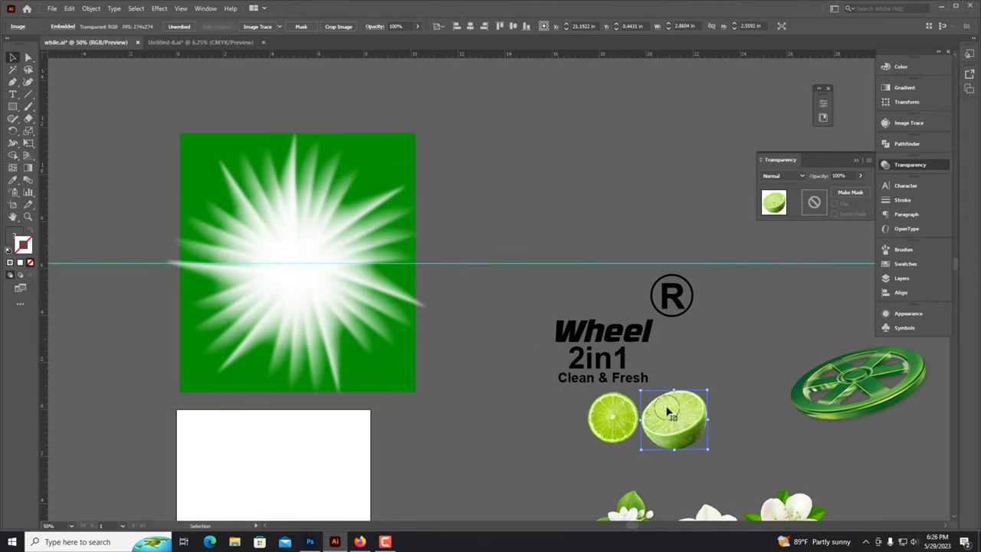
left_click_drag(668, 413, 585, 246)
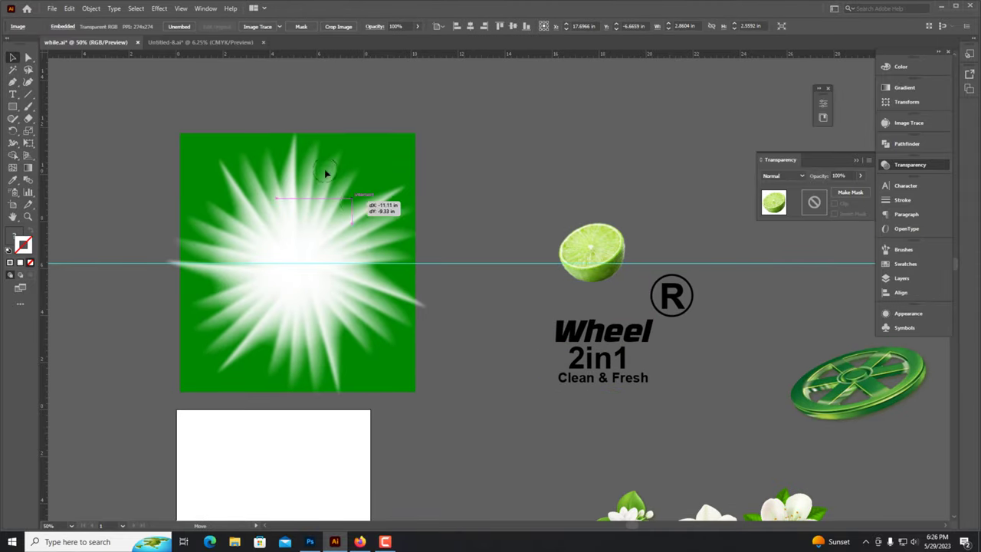
Step: Place the round lime slice at the upper right of the green starburst background
left_click_drag(326, 174, 353, 205)
scroll(312, 182, "up", 3)
left_click_drag(427, 241, 398, 224)
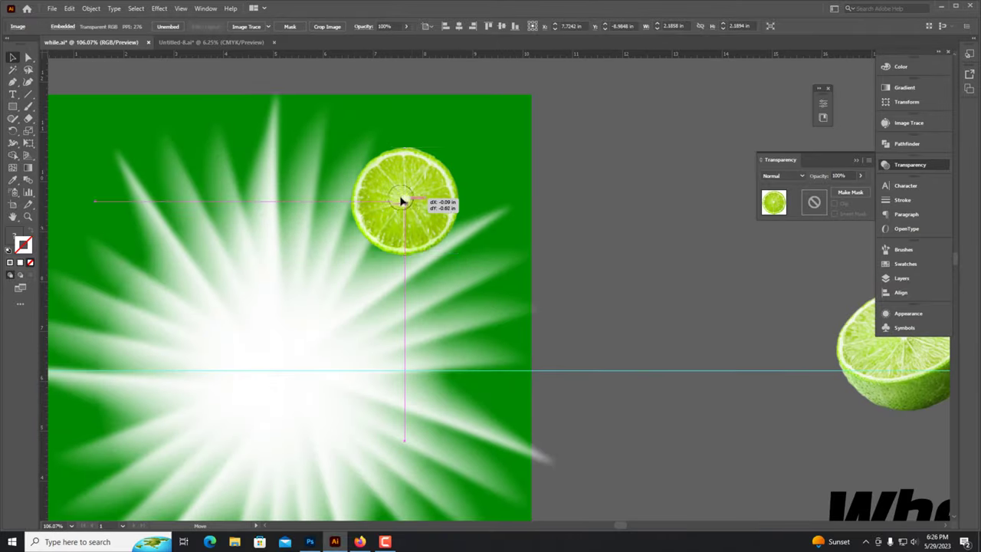
left_click(528, 236)
scroll(528, 236, "down", 3)
scroll(554, 340, "up", 2)
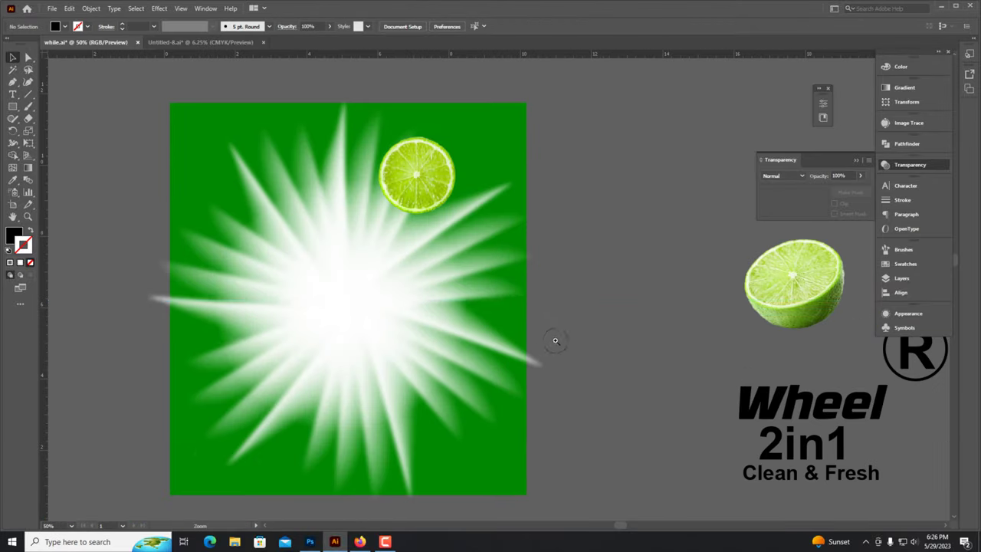
scroll(561, 326, "up", 1)
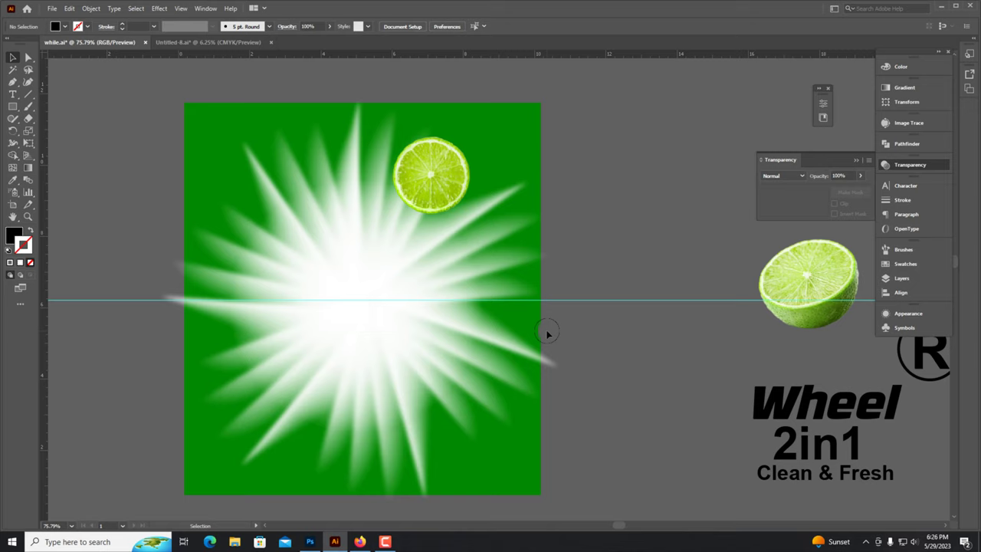
key("ctrl+minus")
key("ctrl+minus")
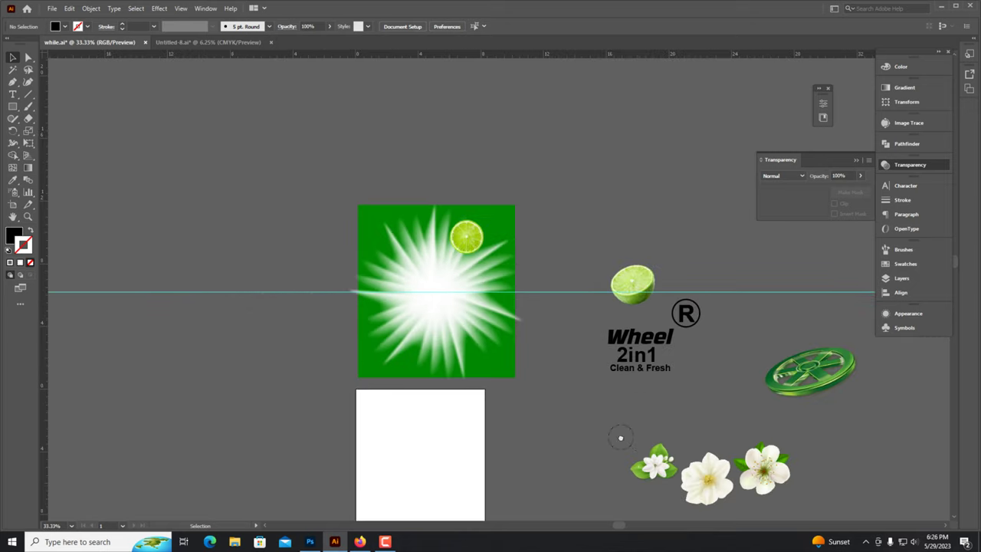
Step: Drop the jasmine-and-leaves image onto the green background in front of the lime slice
left_click_drag(620, 464, 529, 406)
left_click(541, 406)
left_click_drag(335, 178, 333, 176)
scroll(333, 177, "up", 5)
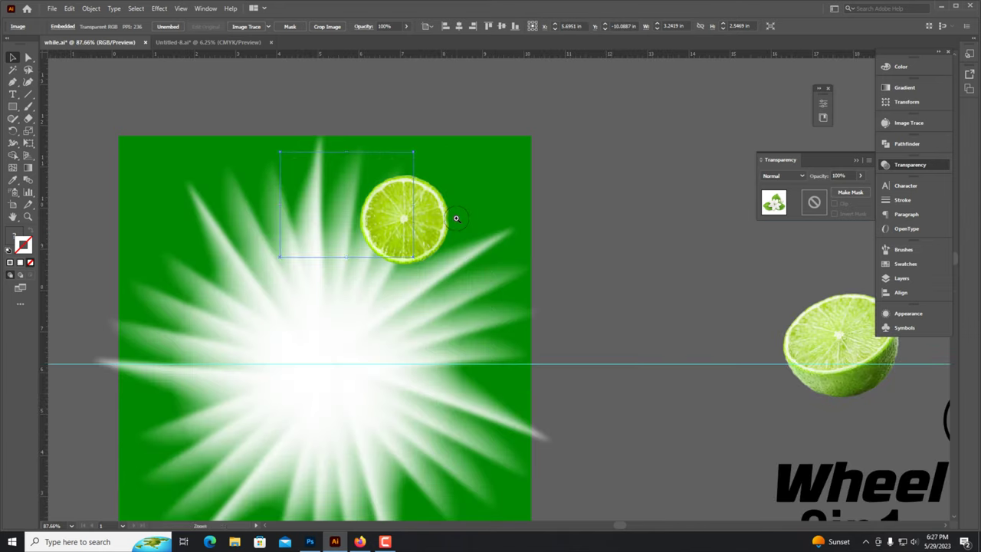
scroll(406, 215, "up", 2)
mouse_move(394, 206)
left_mouse_down()
mouse_move(554, 285)
mouse_move(526, 270)
left_mouse_up()
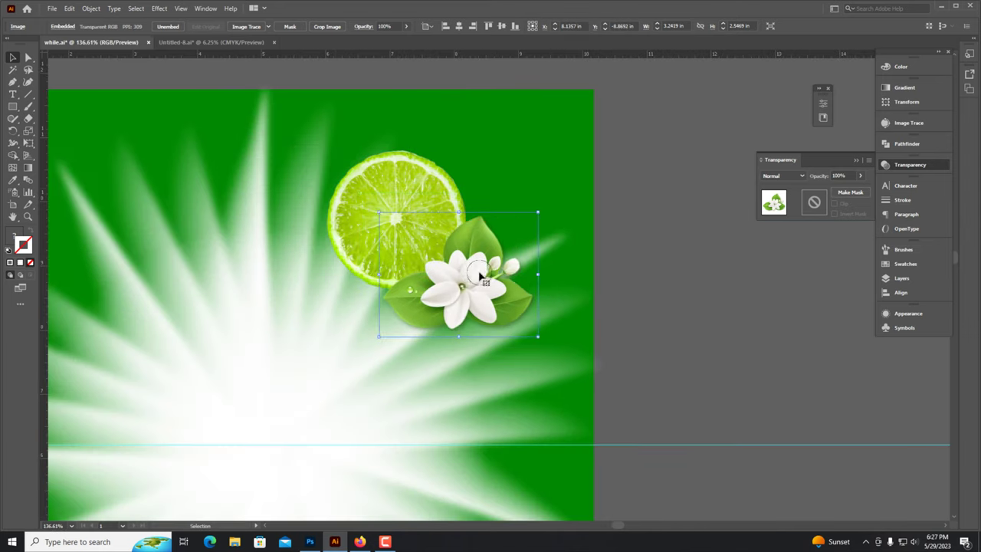
Step: Select both white flowers and move them left toward the logo
key("ctrl+shift+a")
key("ctrl+minus")
key("ctrl+minus")
key("ctrl+minus")
scroll(543, 306, "down", 5)
scroll(492, 243, "down", 1)
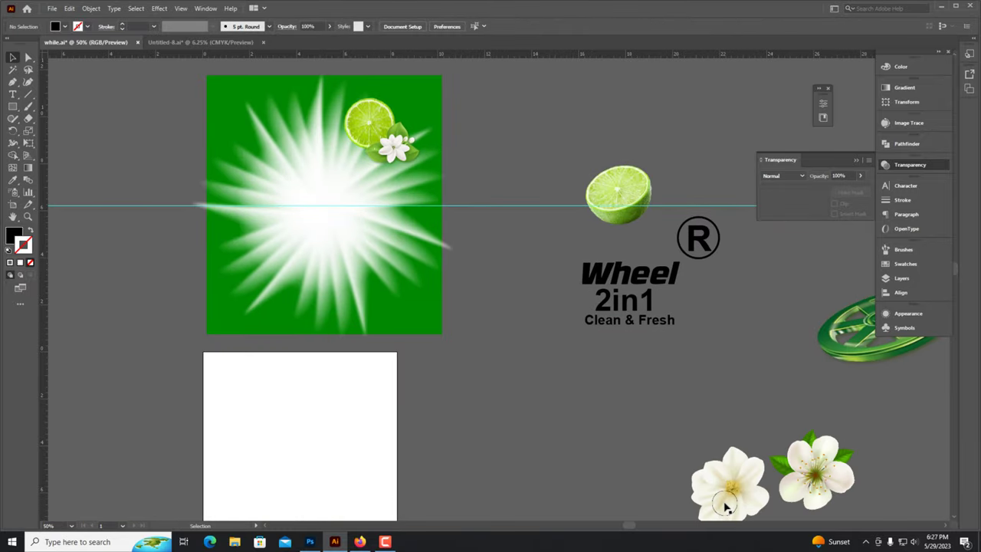
scroll(728, 508, "down", 2)
left_click_drag(758, 442, 520, 373)
left_click_drag(759, 392, 668, 380)
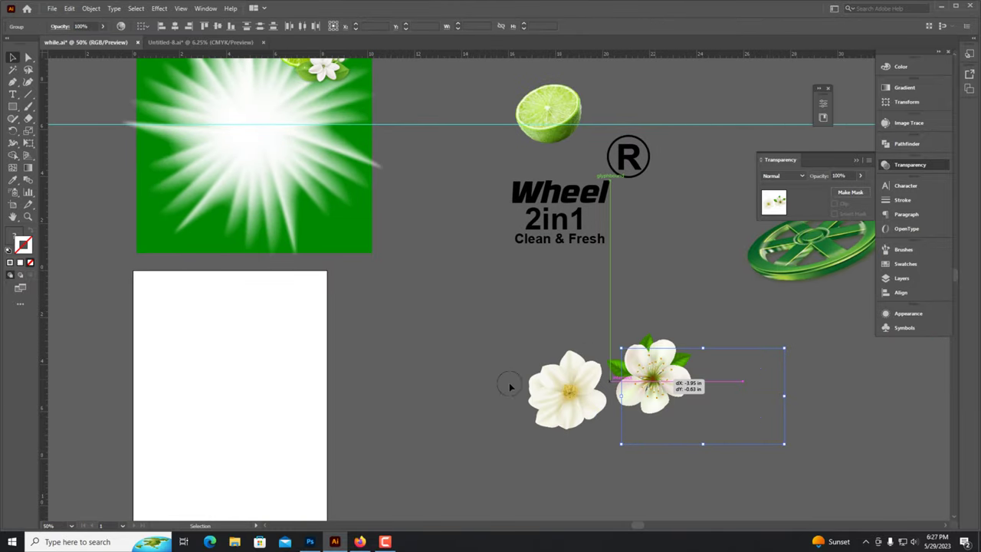
Step: Give the left white flower a 30% Multiply drop shadow
left_click(526, 424)
left_click(159, 8)
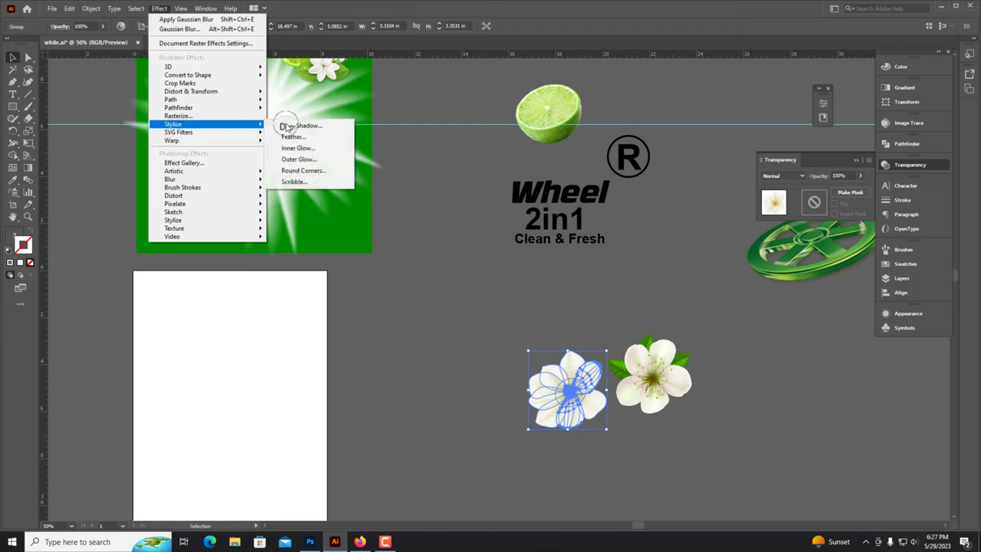
left_click(286, 126)
type("30")
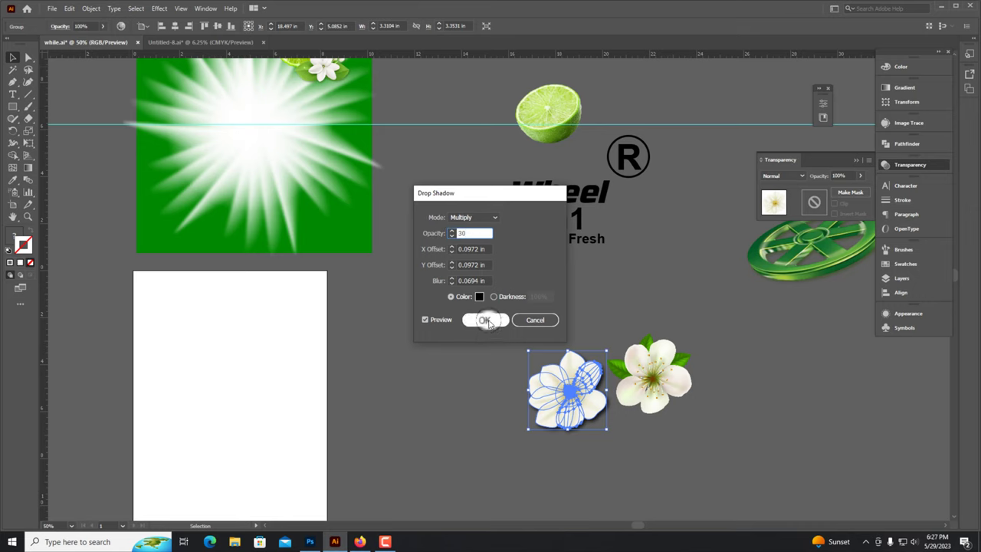
left_click(486, 320)
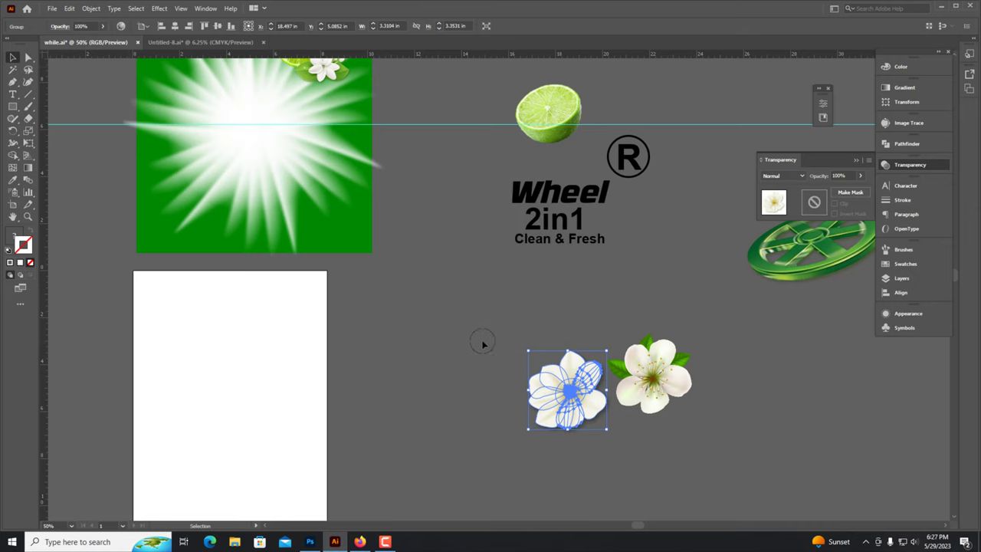
left_click(485, 340)
Step: Reapply the same drop shadow to the right white flower
scroll(405, 389, "up", 5)
left_click(404, 383)
left_click(321, 250)
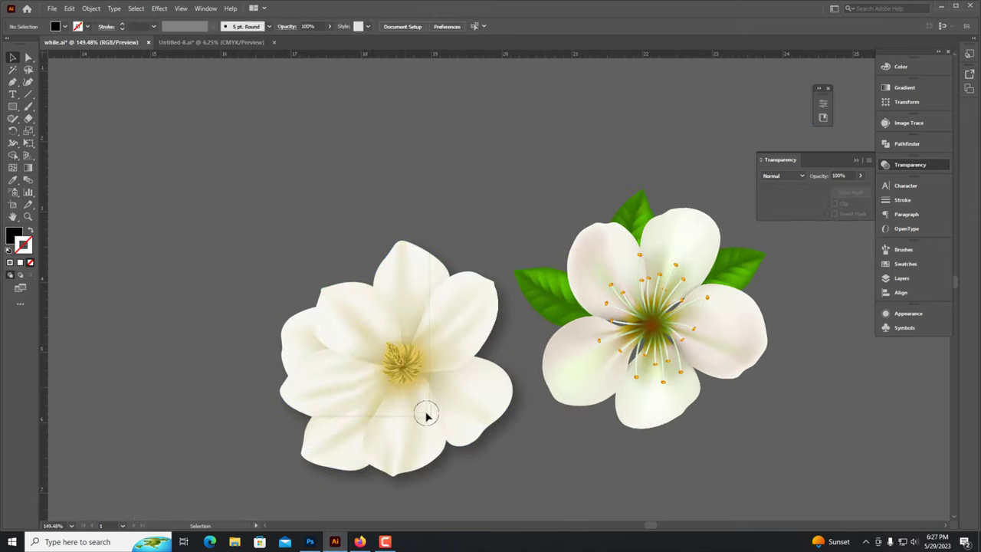
left_click(427, 410)
left_click(664, 364)
key("ctrl+alt+shift+e")
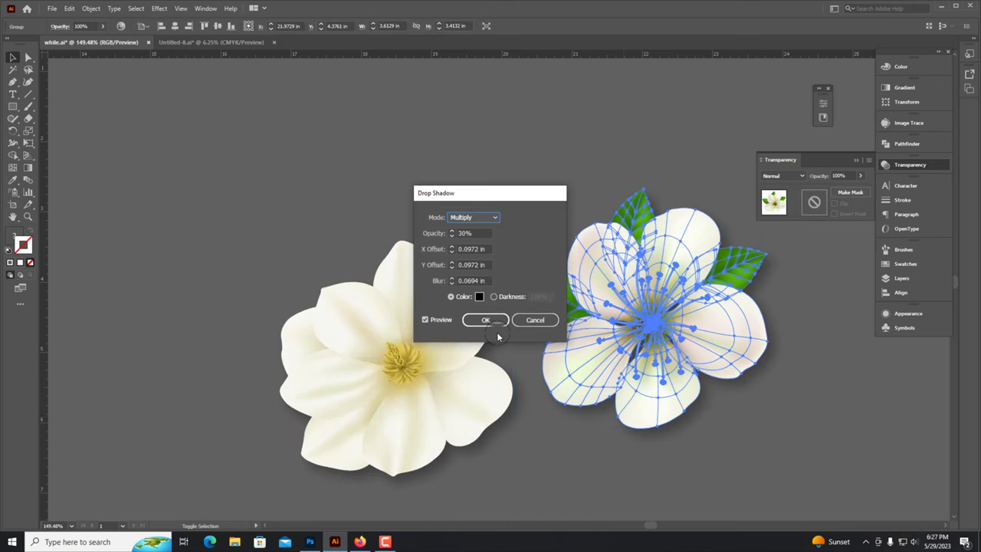
left_click(480, 319)
left_click(299, 204)
Step: Expand the flowers' appearance and move them just above the green background
key("ctrl+a")
left_click(91, 8)
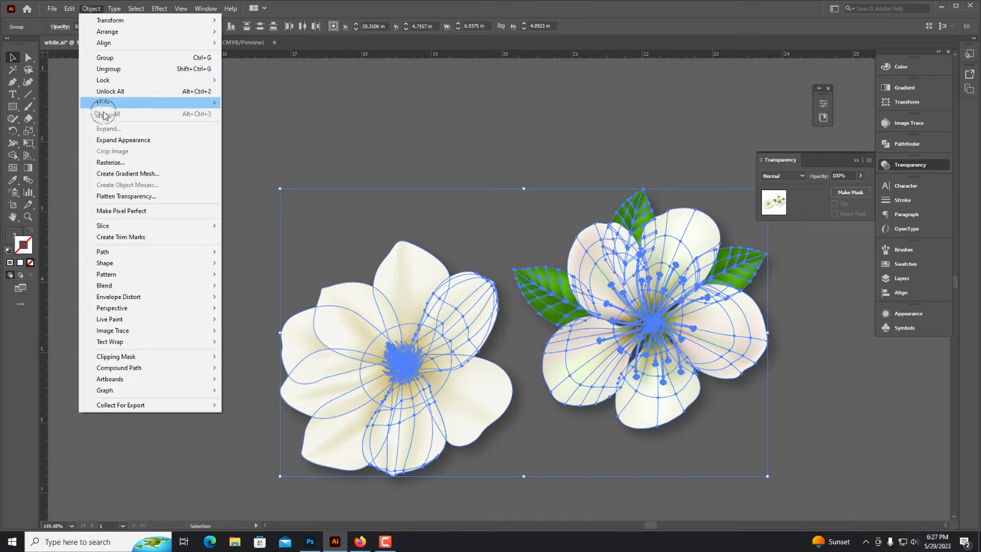
left_click(122, 139)
left_click(91, 9)
key("Escape")
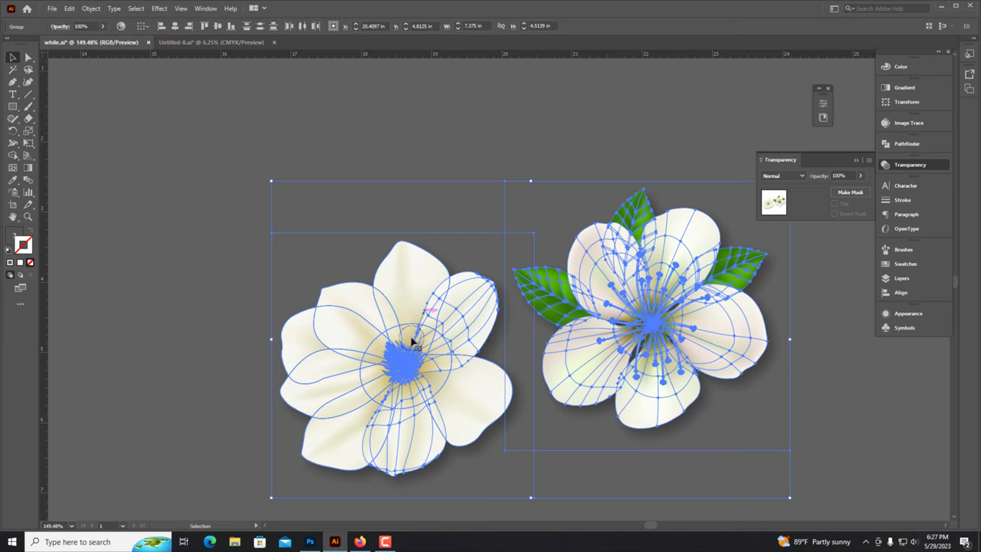
left_click(164, 281)
key("ctrl+0")
mouse_move(477, 297)
left_mouse_down()
mouse_move(470, 392)
mouse_move(364, 180)
left_mouse_up()
scroll(364, 180, "up", 2)
Step: Shrink the white jasmine flower and set it on the lime slice's right edge
scroll(364, 180, "up", 3)
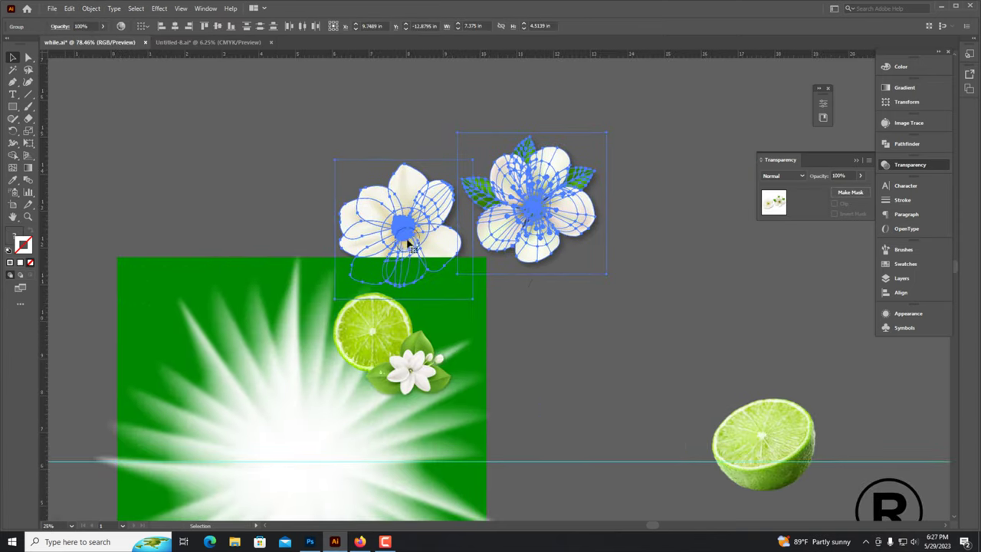
left_click(418, 364)
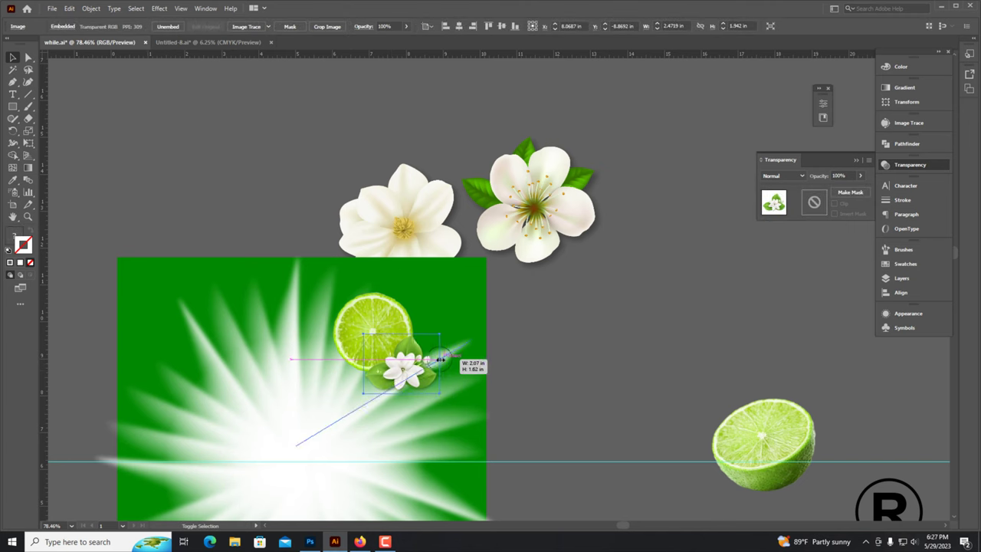
left_click_drag(376, 299, 375, 291)
scroll(501, 346, "up", 2)
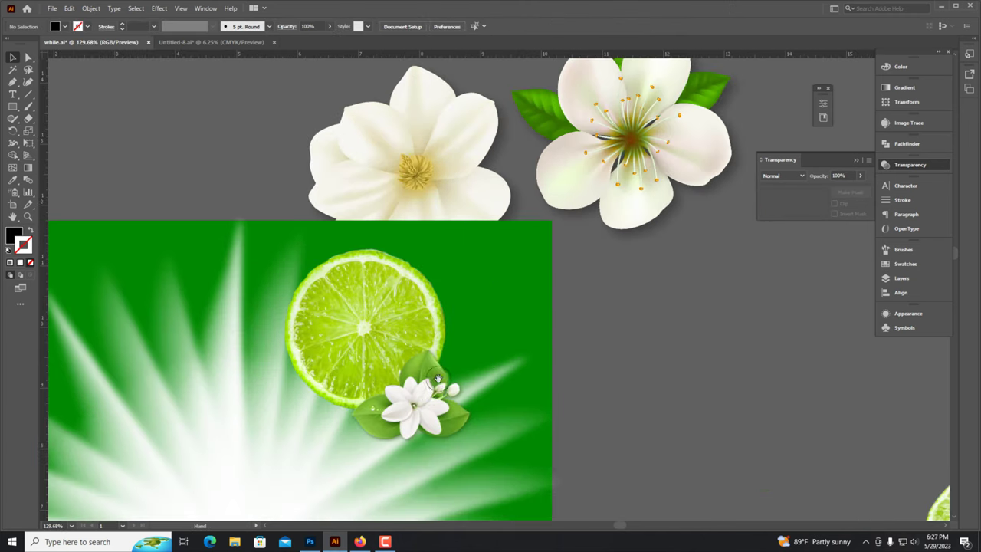
left_click(433, 403)
left_click_drag(429, 172, 425, 201)
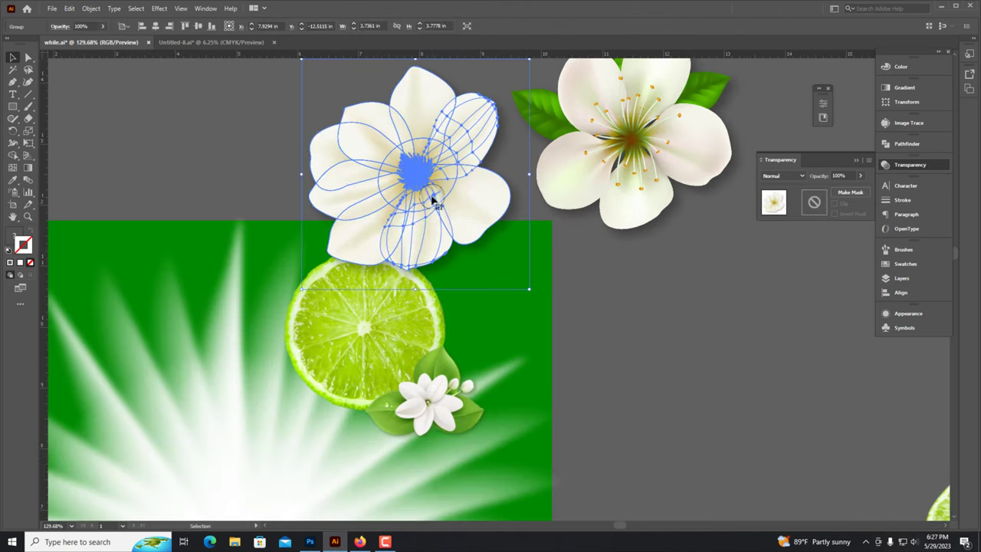
mouse_move(505, 224)
left_mouse_down()
mouse_move(401, 201)
mouse_move(499, 344)
left_mouse_up()
left_click(522, 392)
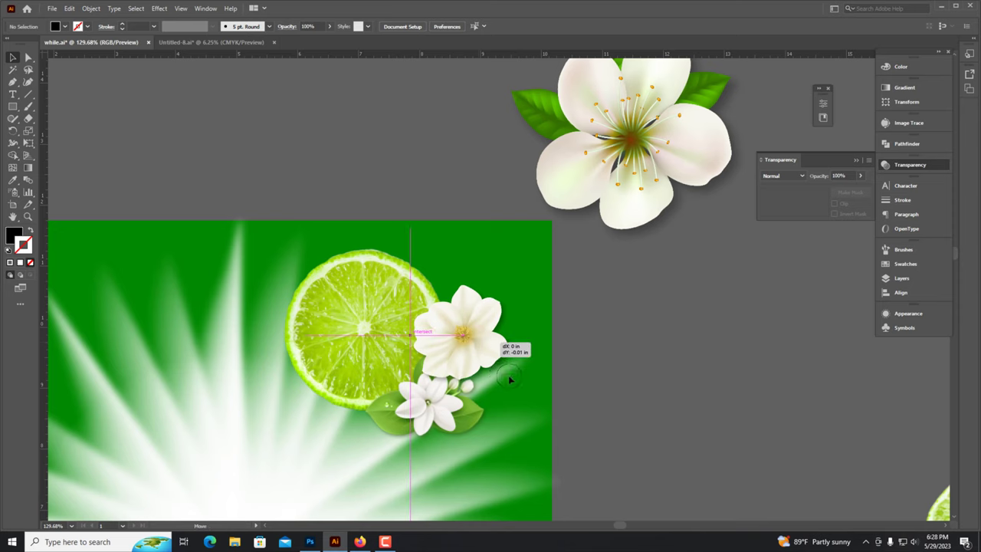
left_click(495, 345)
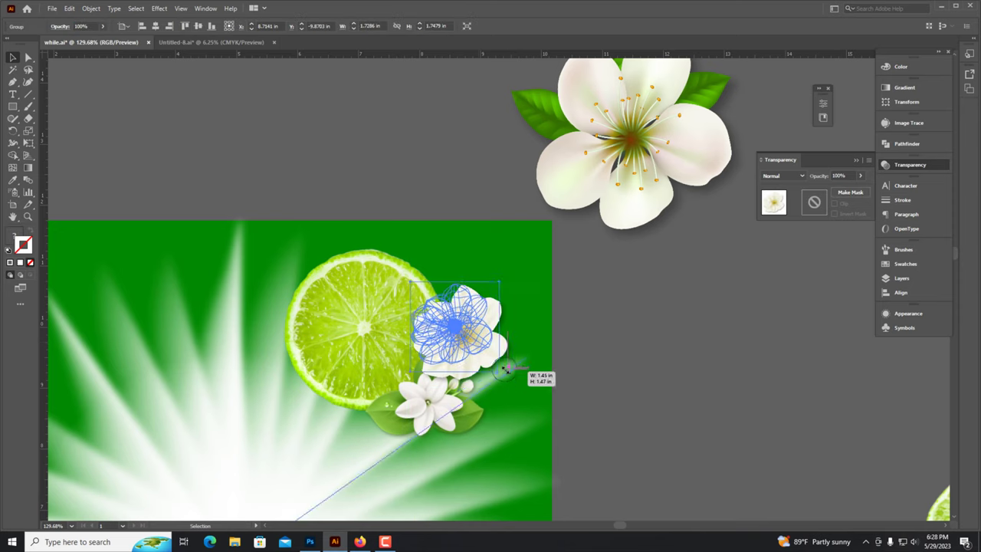
left_click_drag(516, 389, 496, 368)
left_click_drag(456, 329, 475, 337)
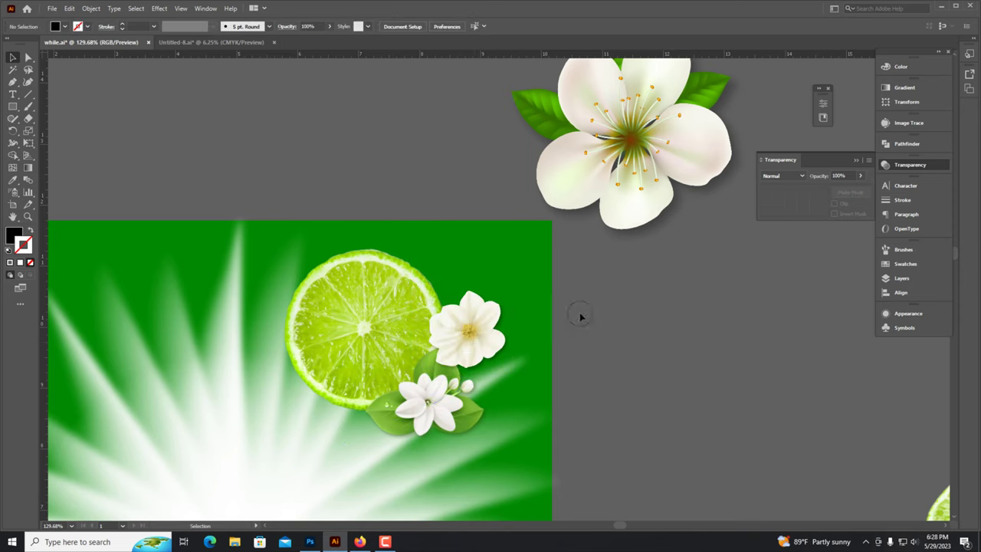
Step: Bring in the pink-centred blossom, shrink it, and place it at the lime's lower left
left_click_drag(613, 180, 272, 406)
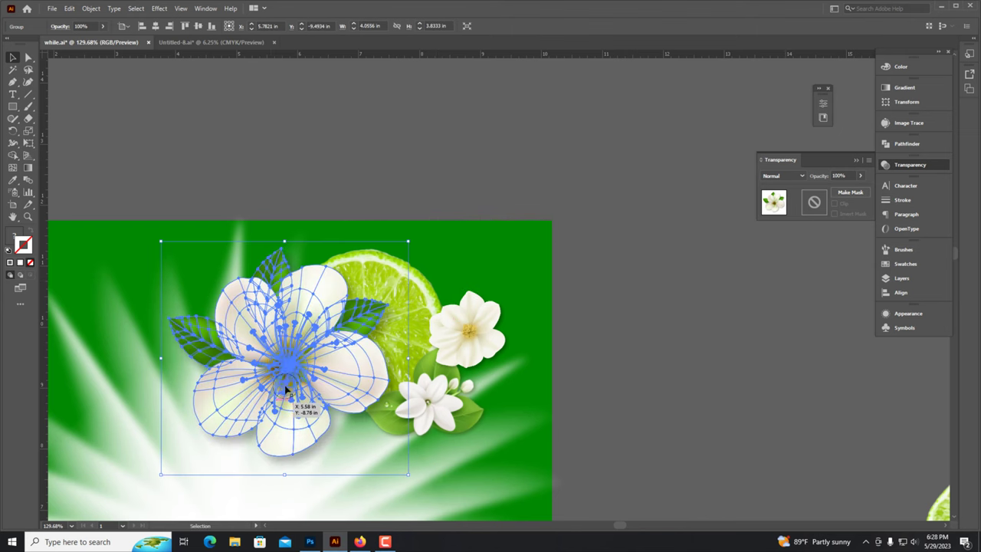
left_click_drag(284, 244, 279, 307)
left_click(350, 181)
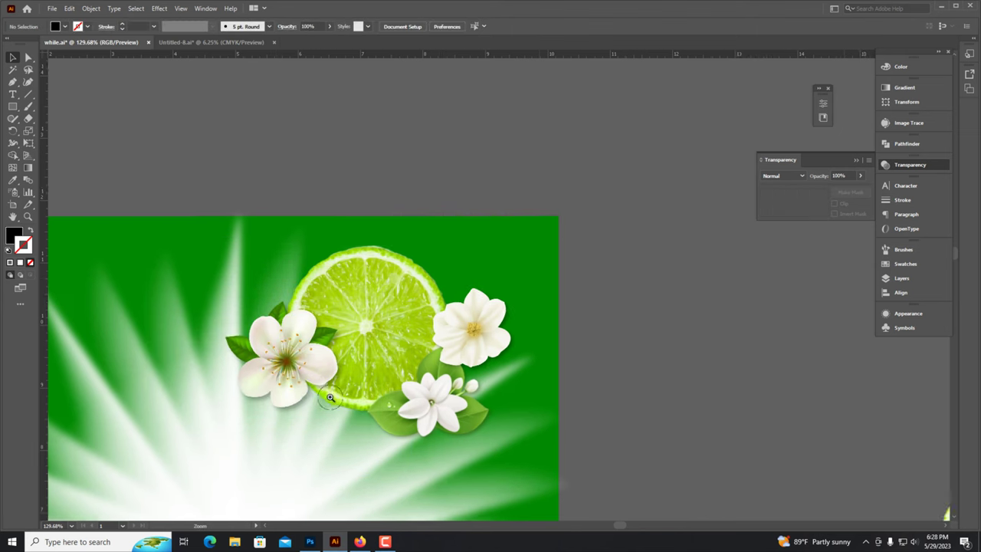
key("z")
left_click_drag(284, 397, 347, 395)
key("v")
left_click(400, 260)
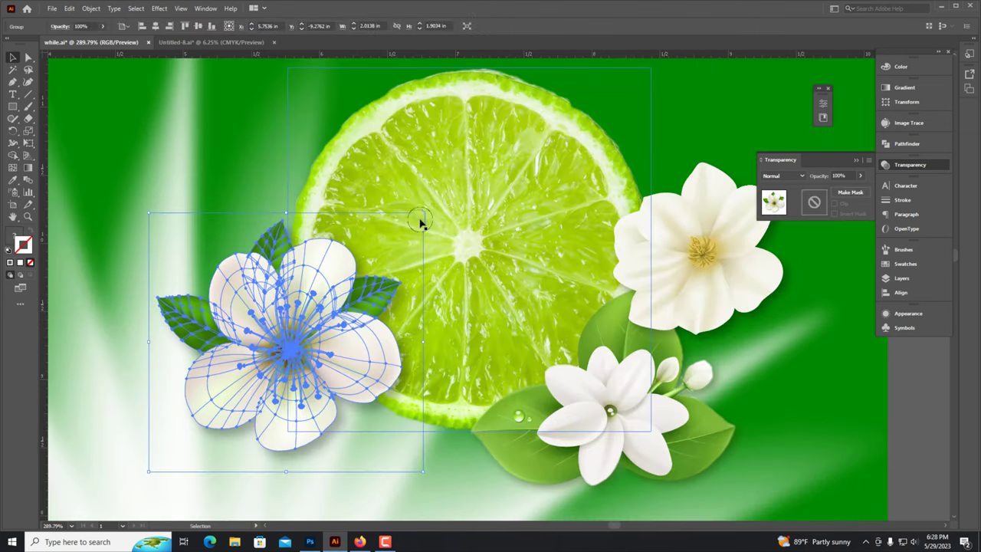
left_click_drag(421, 216, 379, 262)
left_click_drag(324, 383, 416, 438)
Step: Cluster the blossoms and jasmine sprig beside the lime and drag a lime half below them
key("ctrl+minus")
key("ctrl+minus")
key("ctrl+minus")
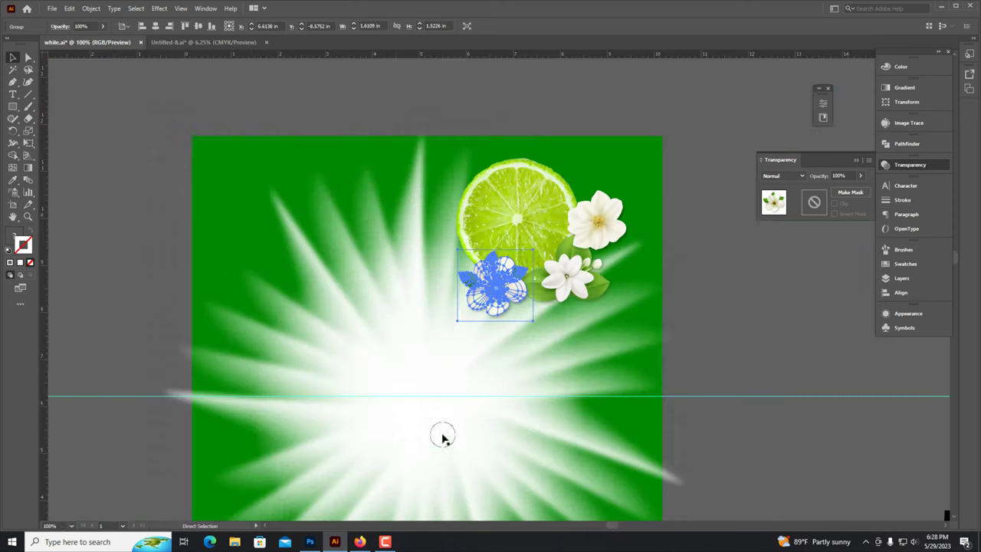
left_click(647, 140)
scroll(536, 212, "up", 3)
scroll(438, 109, "up", 3)
mouse_move(453, 304)
left_mouse_down()
mouse_move(455, 318)
mouse_move(586, 258)
left_mouse_up()
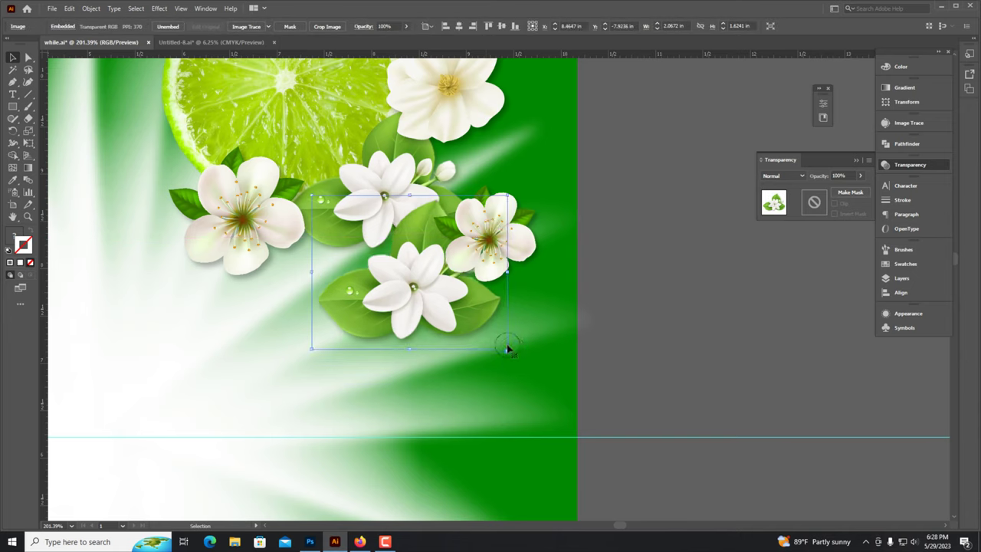
left_click_drag(413, 256, 450, 285)
left_click_drag(427, 88, 394, 328)
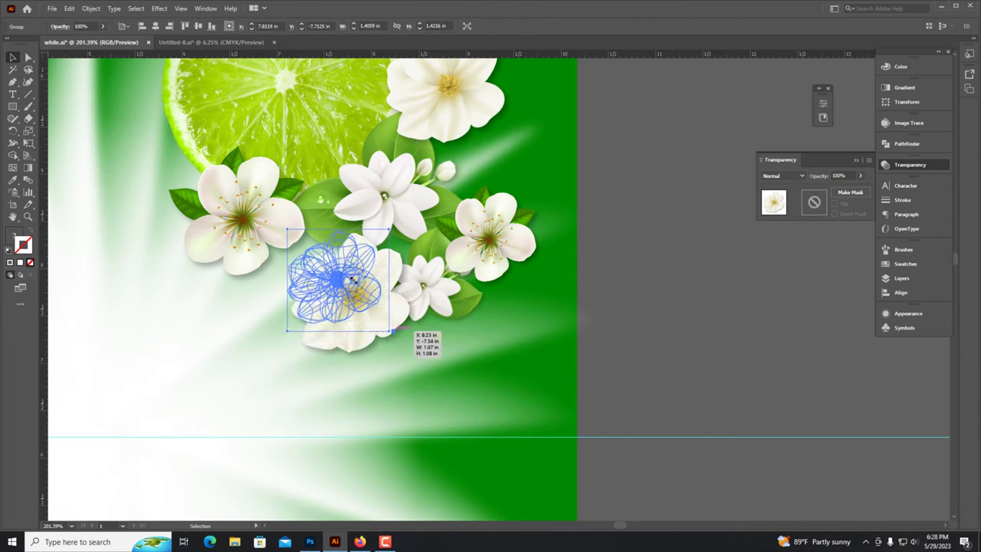
left_click(587, 311)
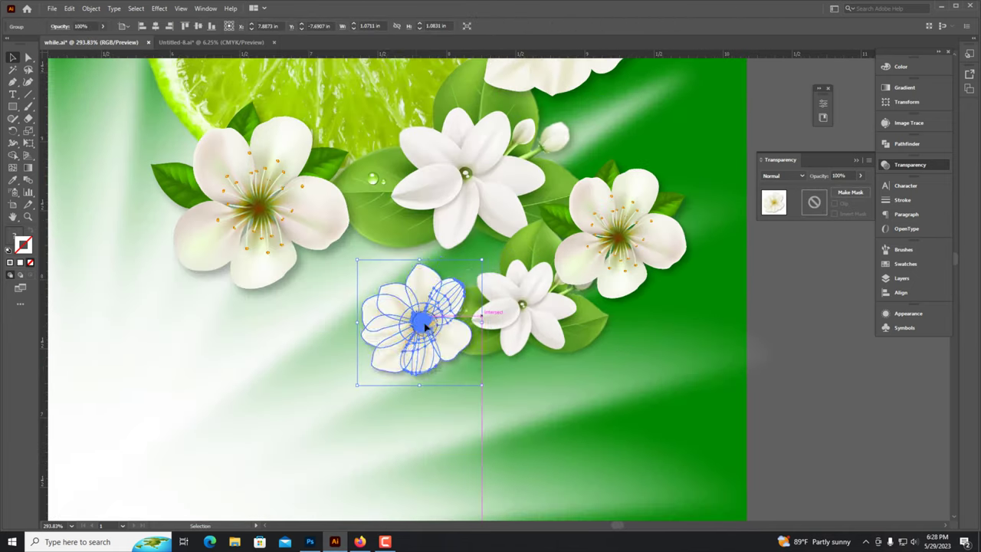
scroll(750, 356, "down", 5)
left_click_drag(697, 340, 528, 322)
Step: Move a blossom cluster below the lime and copy a bottom flower to its left
scroll(528, 322, "up", 4)
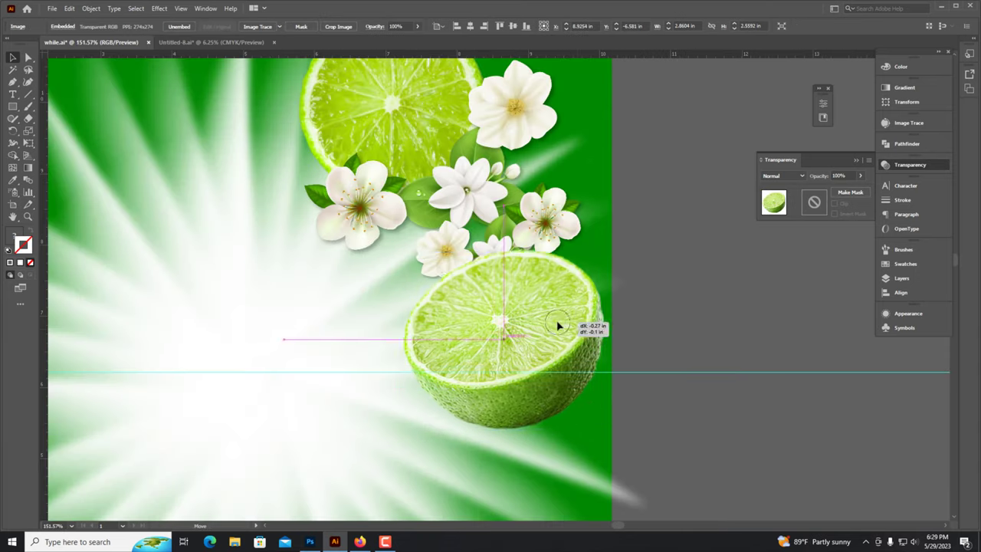
left_click_drag(544, 235, 567, 443)
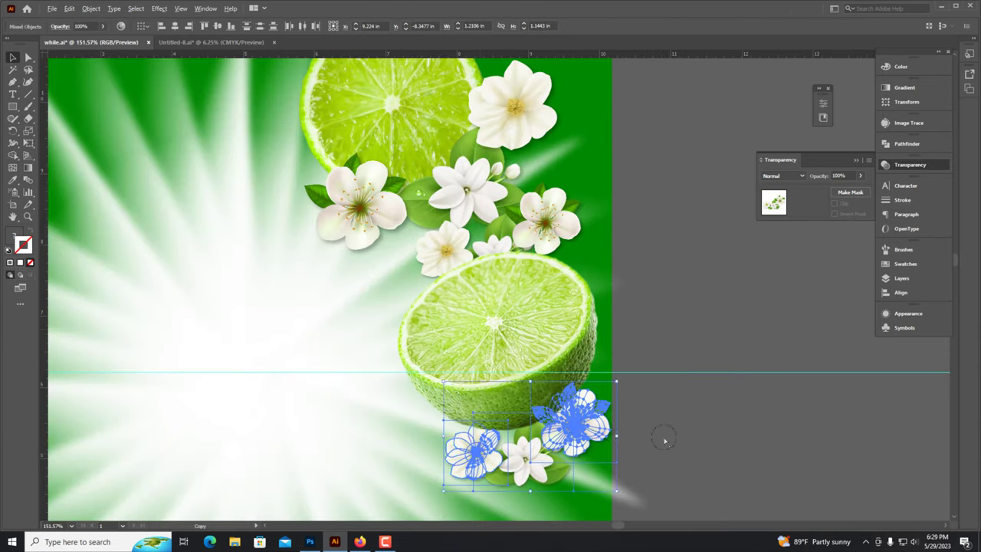
left_click(657, 438)
scroll(657, 438, "up", 2)
left_click(430, 452)
left_click_drag(429, 452, 337, 387)
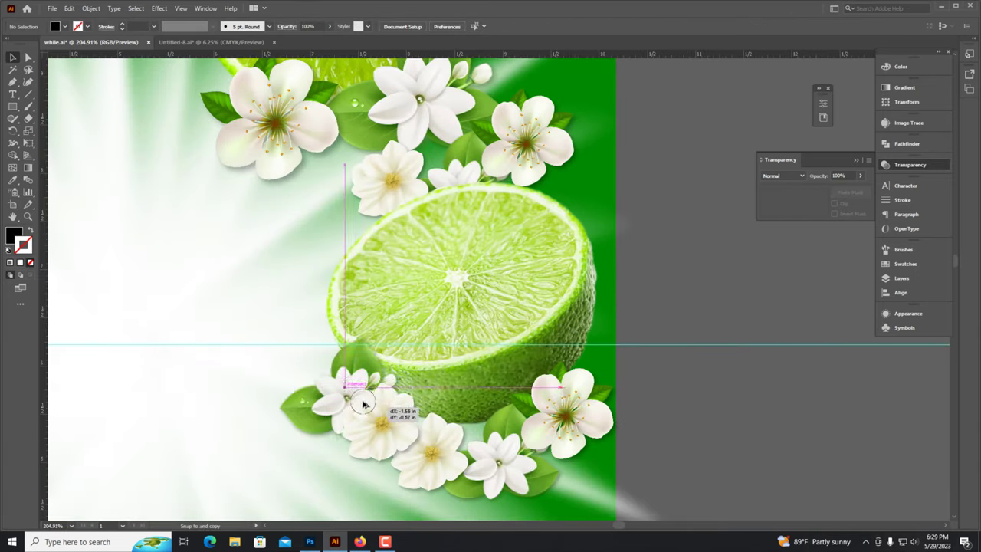
left_click(620, 414)
Step: Copy a blossom up beside the lime and move the top cluster below it
scroll(619, 414, "up", 2)
left_click(549, 413)
mouse_move(531, 374)
left_mouse_down()
mouse_move(536, 287)
mouse_move(561, 305)
left_mouse_up()
scroll(641, 324, "down", 3)
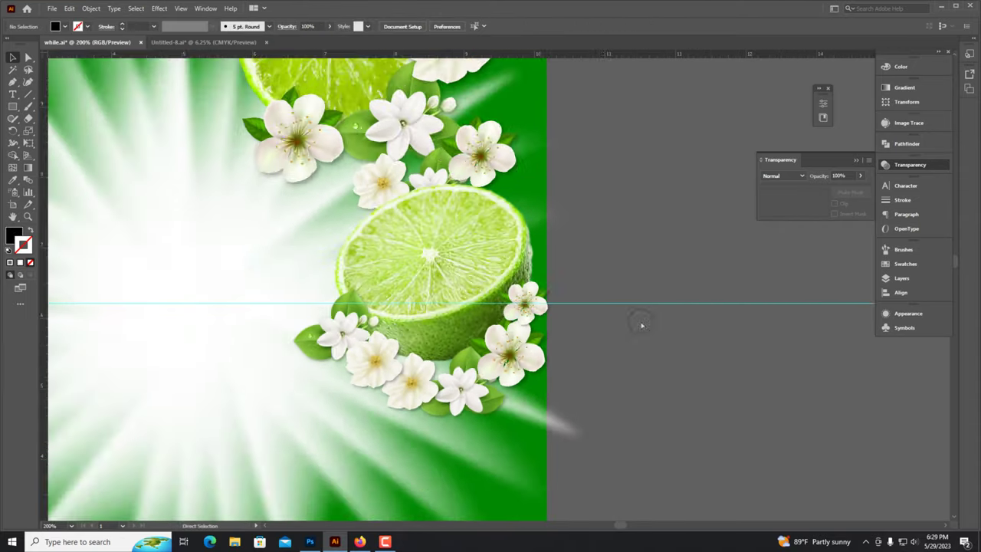
scroll(637, 320, "down", 2)
scroll(637, 320, "up", 4)
key("alt+space")
left_click(461, 138)
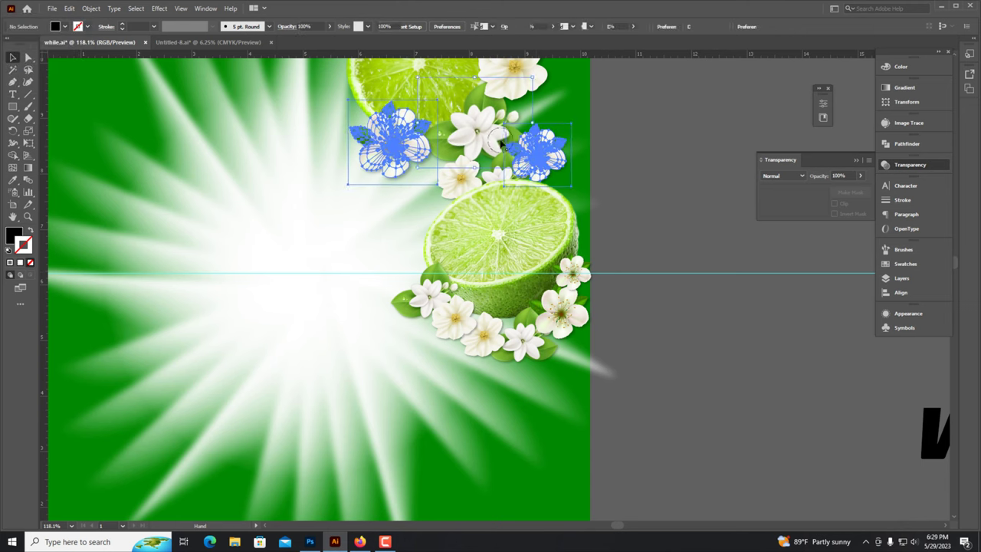
left_click_drag(461, 138, 521, 388)
Step: Rearrange the lower blossoms, pulling the cluster closer to the lime with a copy at its left
scroll(508, 389, "up", 3)
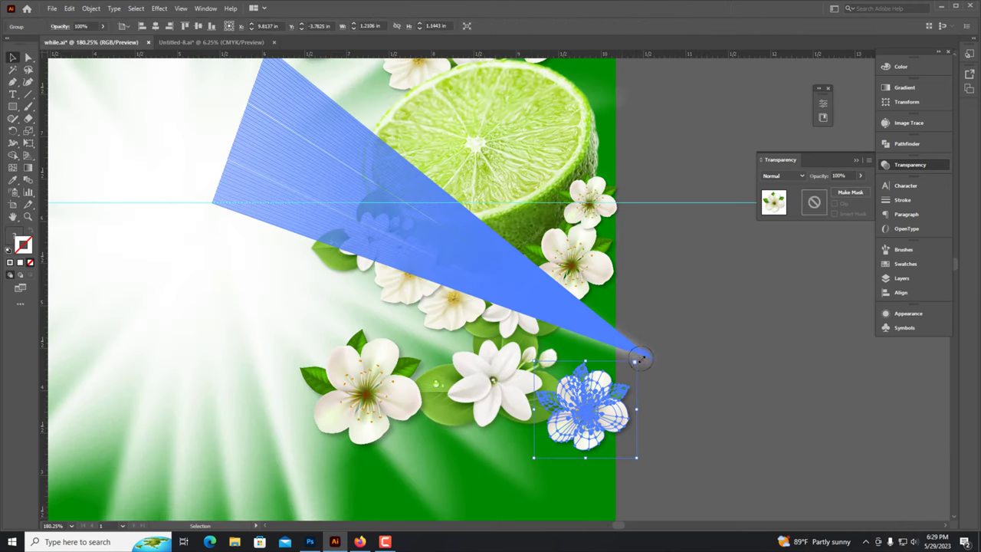
left_click_drag(508, 389, 625, 396)
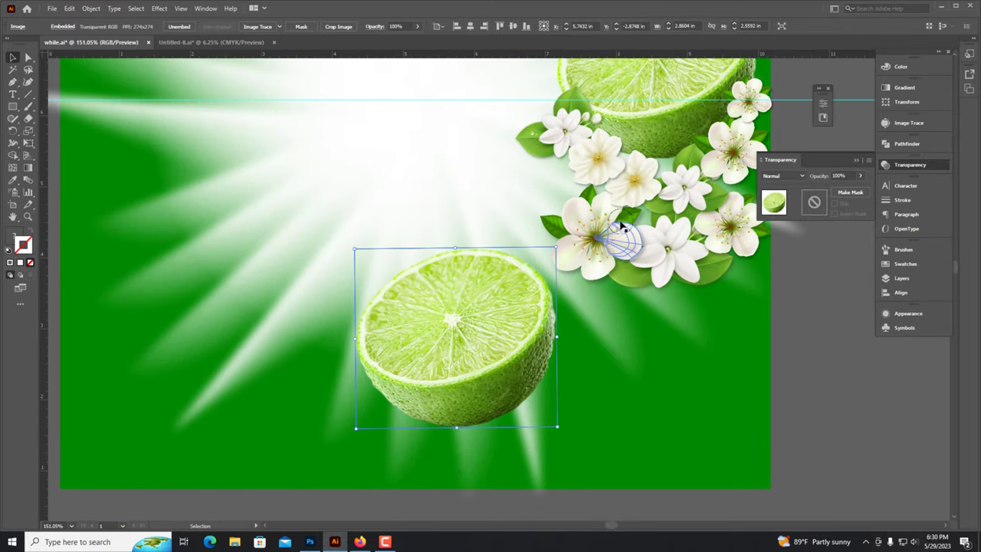
mouse_move(591, 263)
left_mouse_down()
mouse_move(569, 295)
mouse_move(490, 195)
left_mouse_up()
scroll(569, 295, "up", 2)
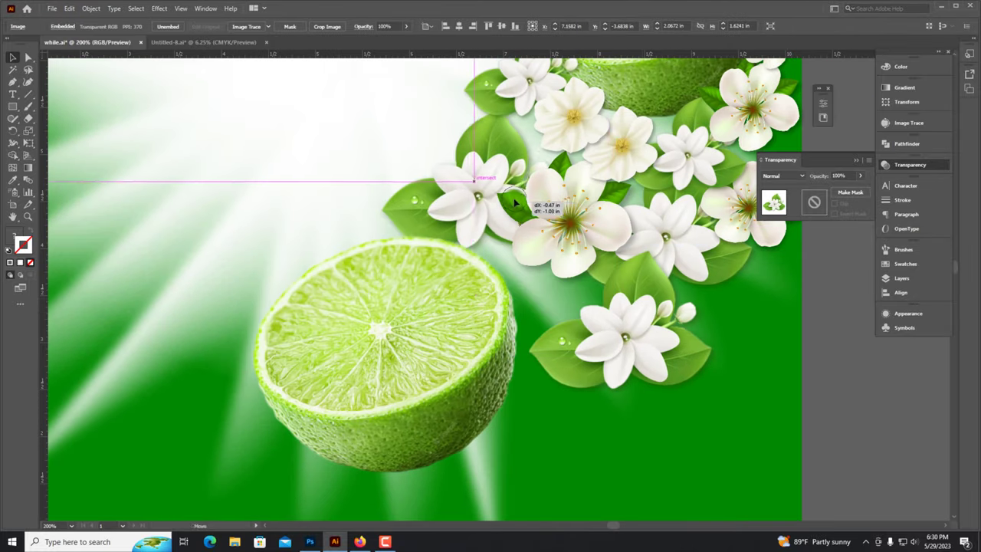
left_click_drag(536, 285, 494, 264)
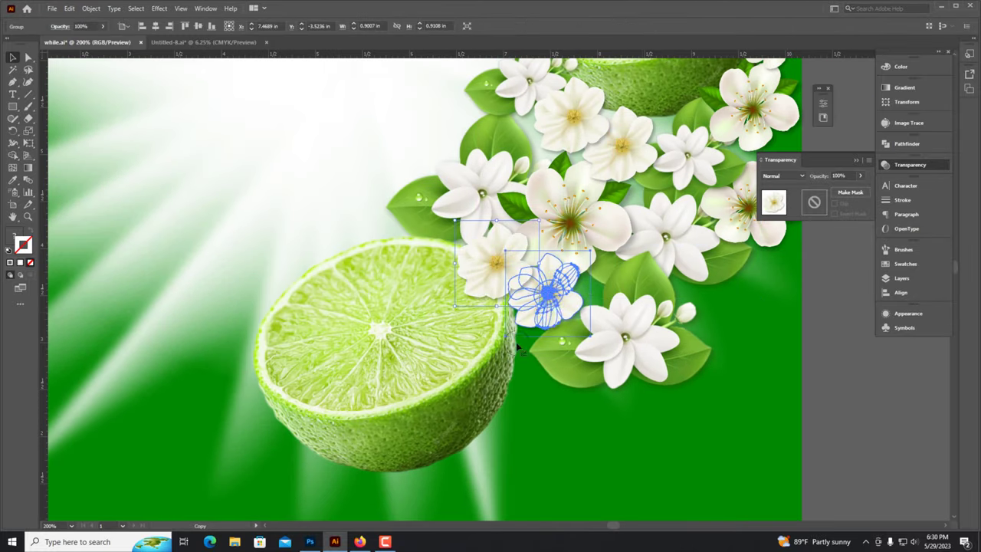
Step: Add blossom copies below the cluster and bring the top-right flower down into the trail
left_click(502, 322)
scroll(491, 383, "down", 1)
left_click_drag(537, 341, 544, 414)
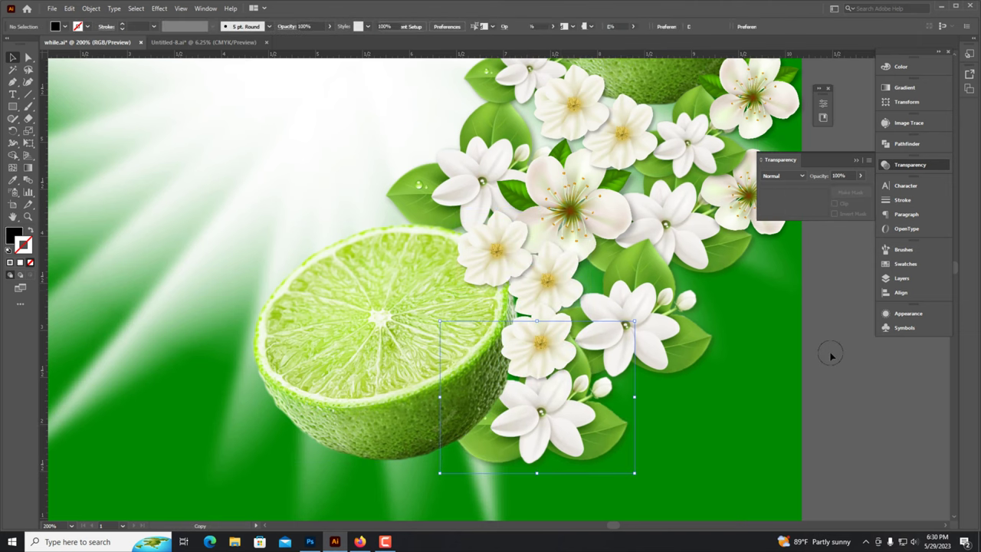
left_click(499, 156)
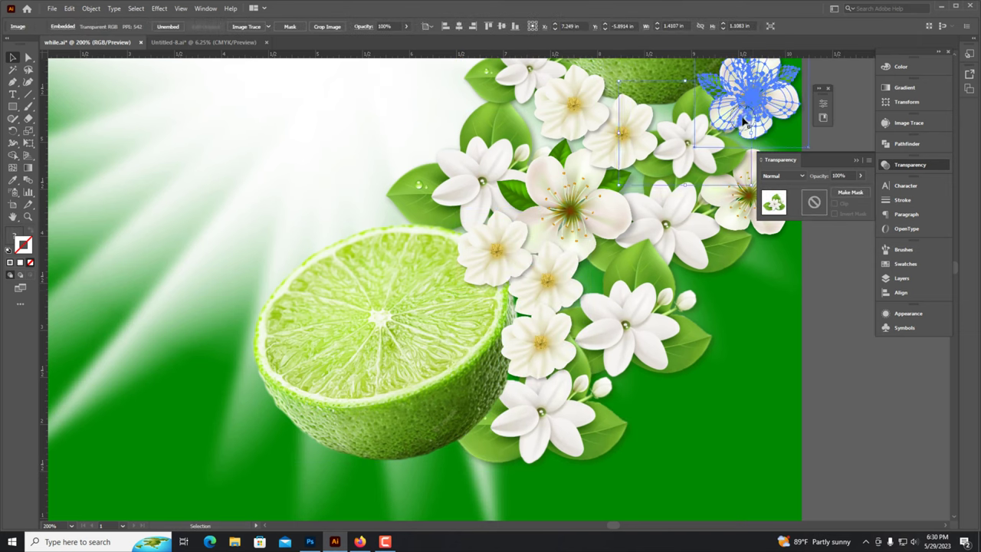
left_click_drag(550, 153, 450, 438)
key("ctrl+0")
Step: Duplicate the lime half to the lower left and rotate the copy
left_click(604, 391)
left_click(565, 333)
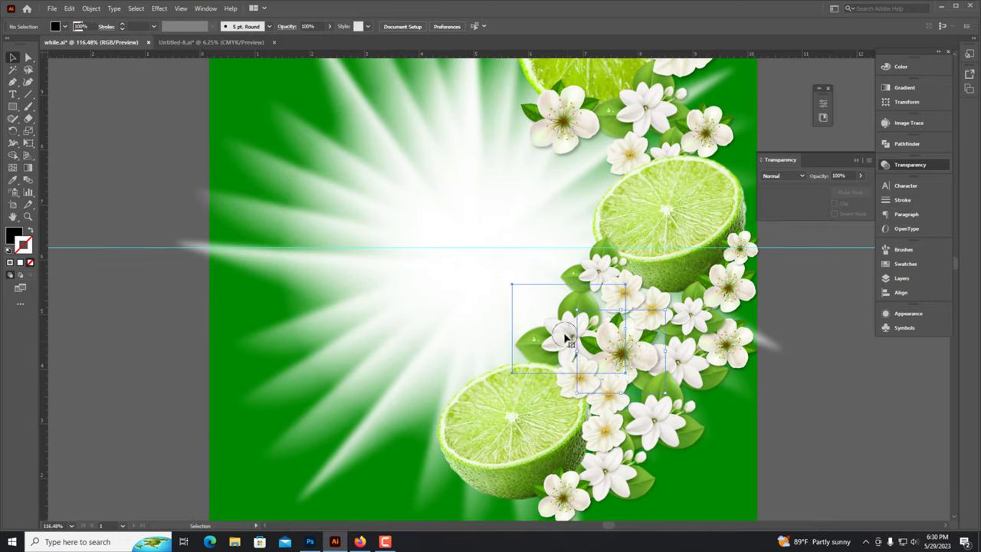
left_click_drag(361, 344, 453, 400)
left_click_drag(597, 376, 434, 375, "alt")
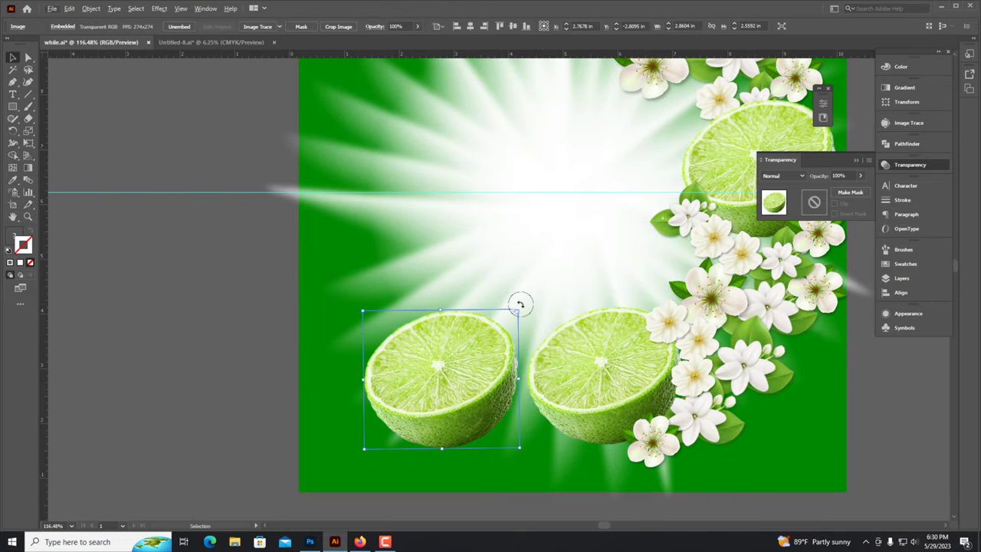
left_click_drag(519, 302, 438, 355)
left_click(233, 335)
Step: Copy blossoms around the lower-left lime, including along its lower edge
scroll(233, 336, "down", 2, "alt")
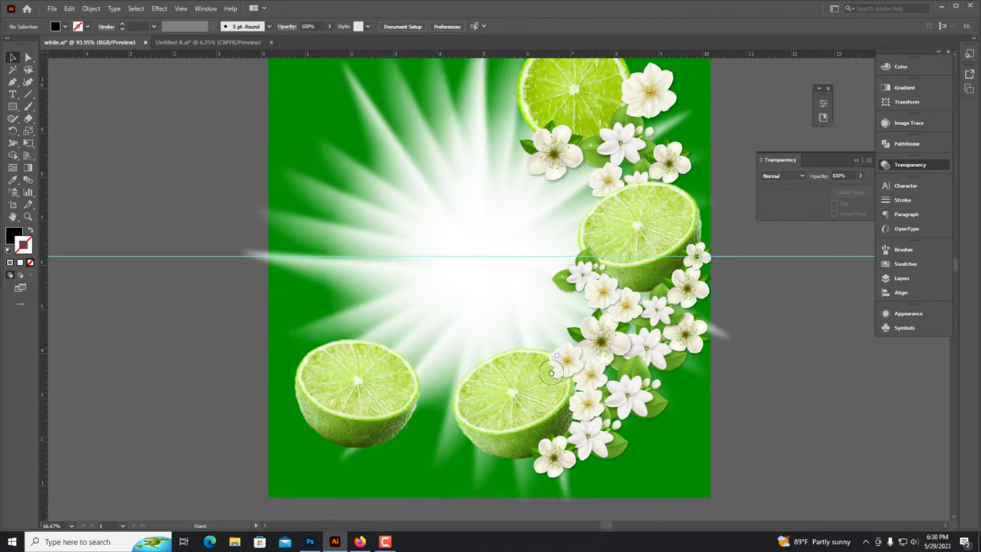
scroll(233, 336, "up", 3, "alt")
left_click_drag(586, 452, 322, 458, "alt")
scroll(351, 397, "up", 3)
left_click_drag(349, 363, 330, 337, "alt")
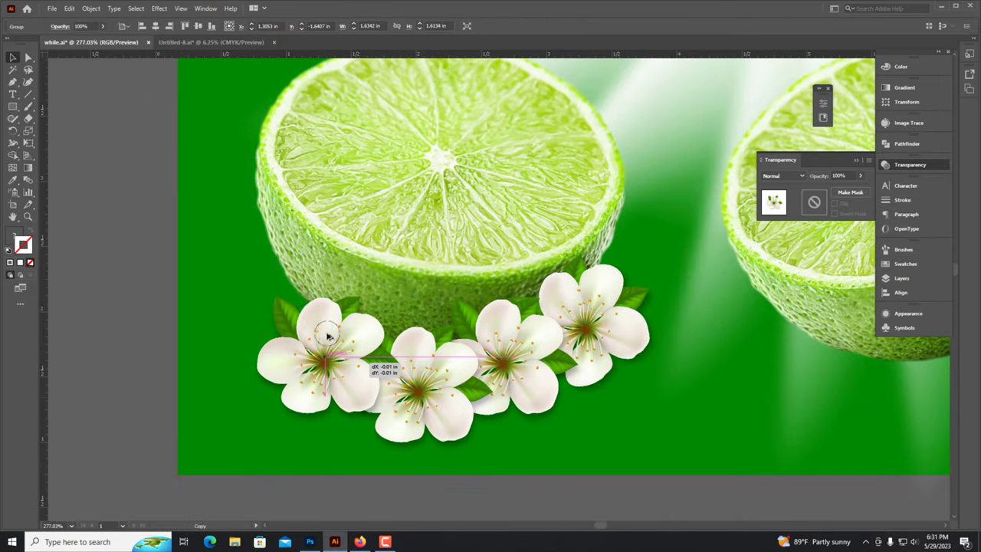
left_click_drag(263, 262, 724, 330, "alt")
Step: Place blossom copies beneath the right lime and reposition a flower from the bottom area
scroll(561, 416, "down", 2, "alt")
mouse_move(654, 187)
left_mouse_down("alt")
mouse_move(437, 358)
mouse_move(527, 362)
left_mouse_up("alt")
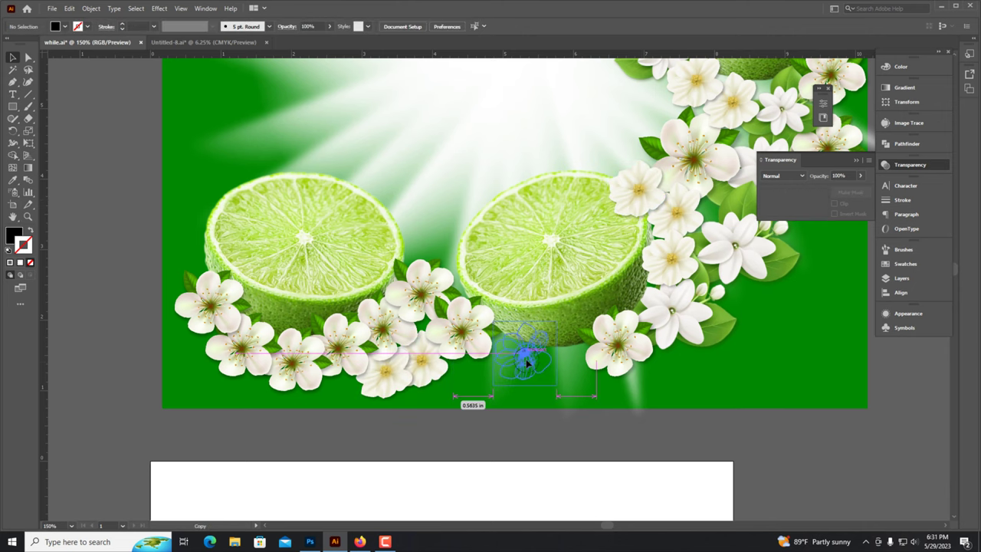
left_click_drag(580, 378, 546, 374, "alt")
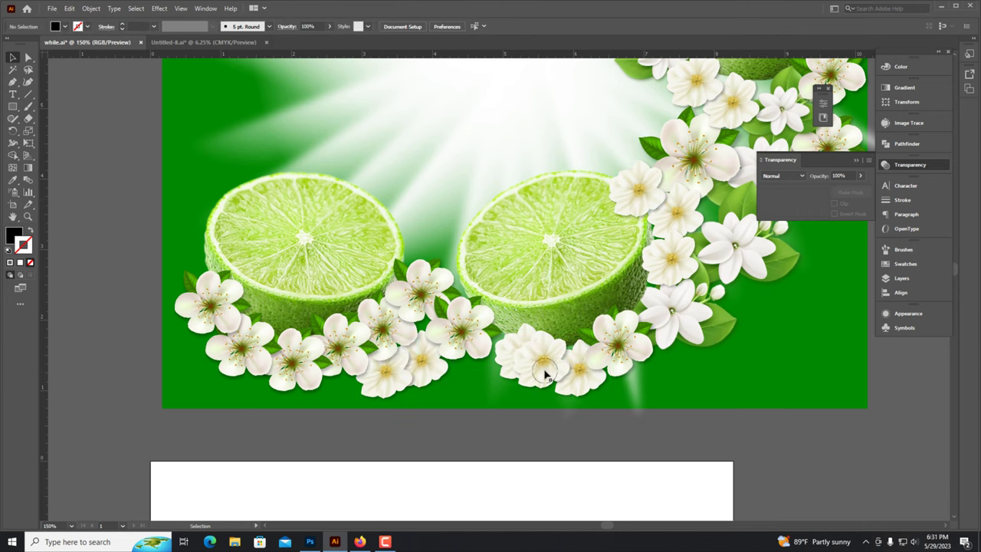
scroll(597, 460, "down", 4)
scroll(635, 418, "up", 2)
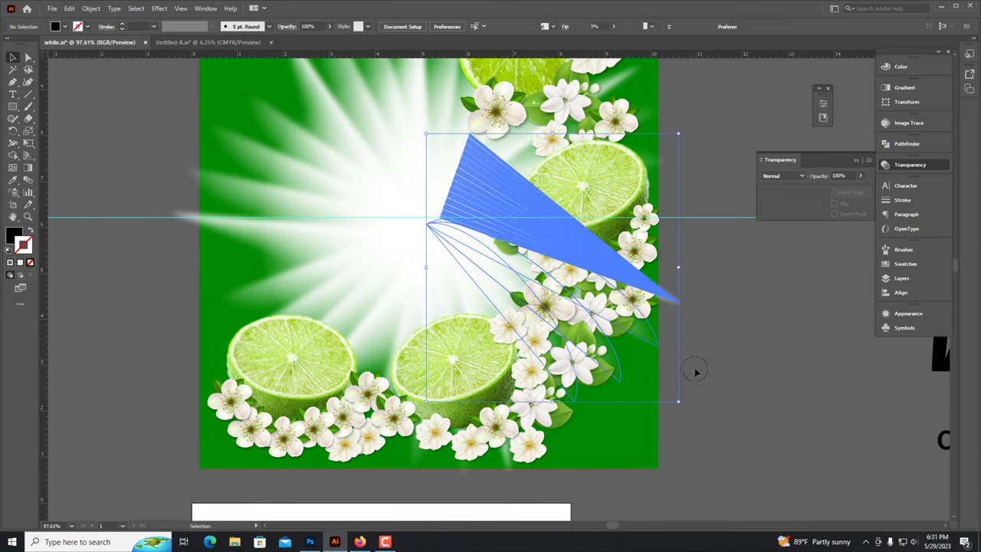
scroll(309, 357, "down", 3)
scroll(459, 345, "up", 2)
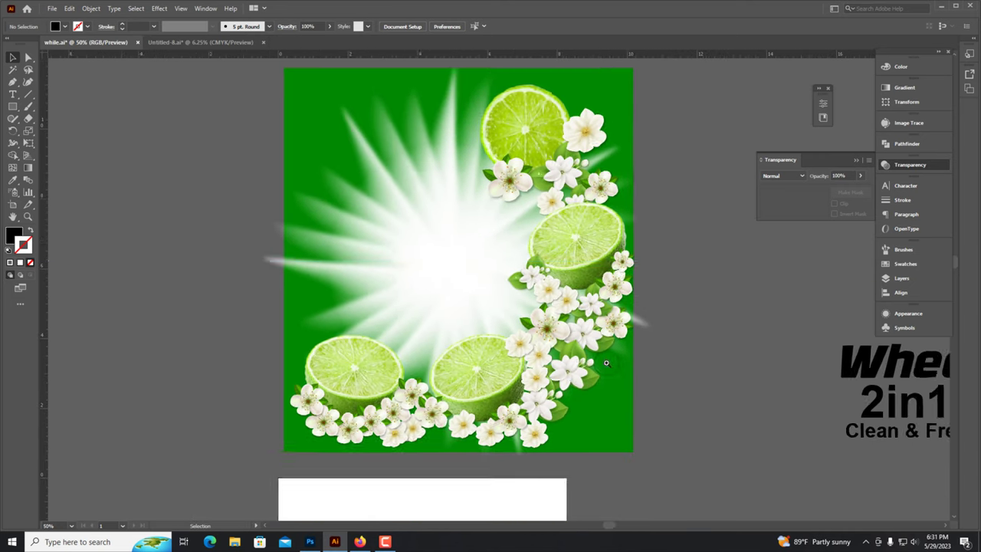
scroll(631, 362, "up", 1)
scroll(632, 362, "up", 1)
mouse_move(296, 471)
left_mouse_down()
mouse_move(209, 381)
mouse_move(192, 274)
left_mouse_up()
scroll(113, 413, "up", 3)
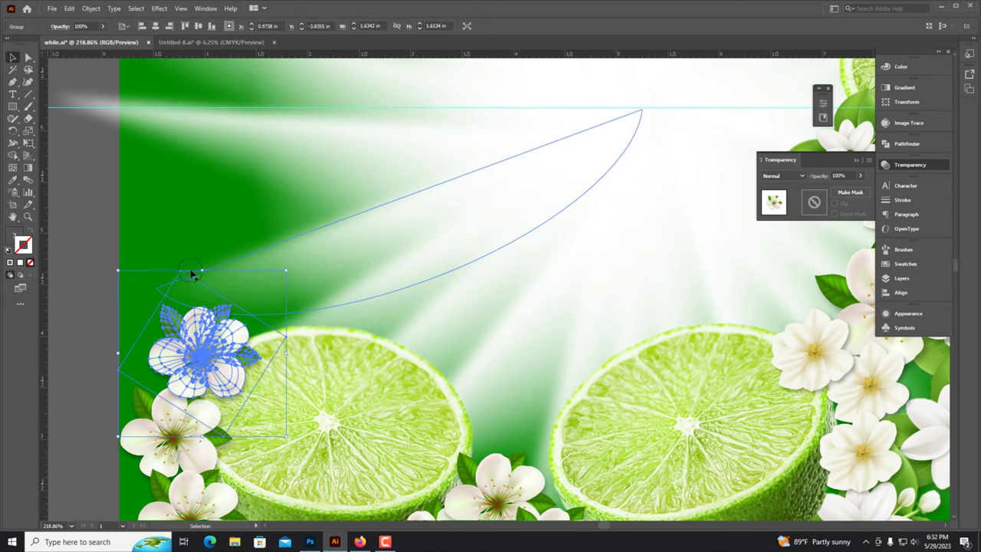
left_click(94, 368)
Step: Scale the green wheel down proportionally and set it over the starburst's centre
scroll(94, 368, "down", 5)
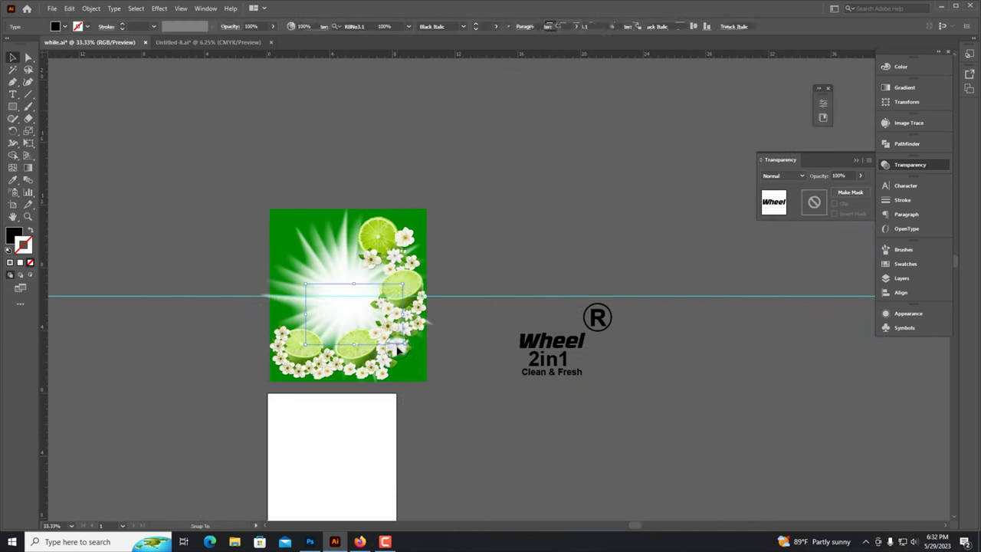
scroll(567, 338, "up", 5)
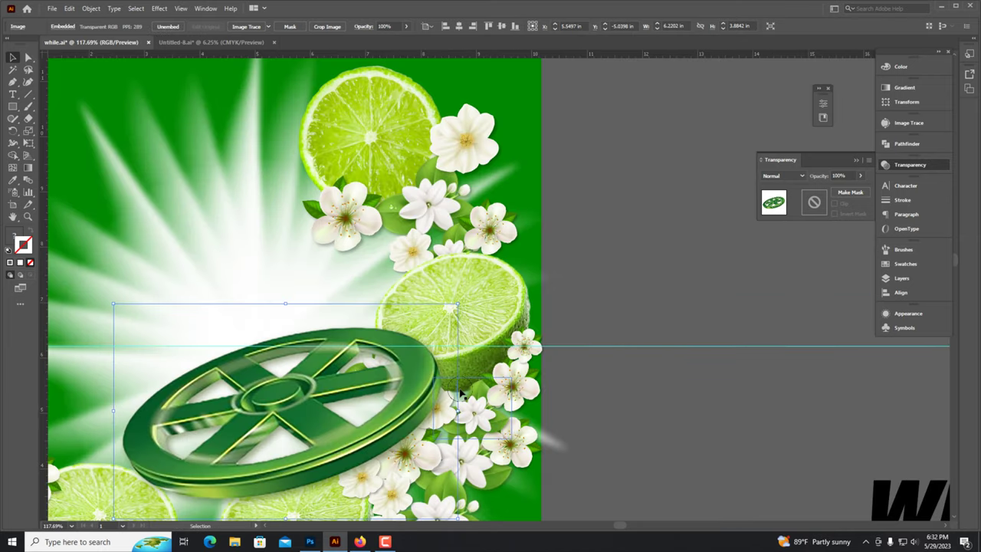
left_click_drag(457, 412, 393, 412)
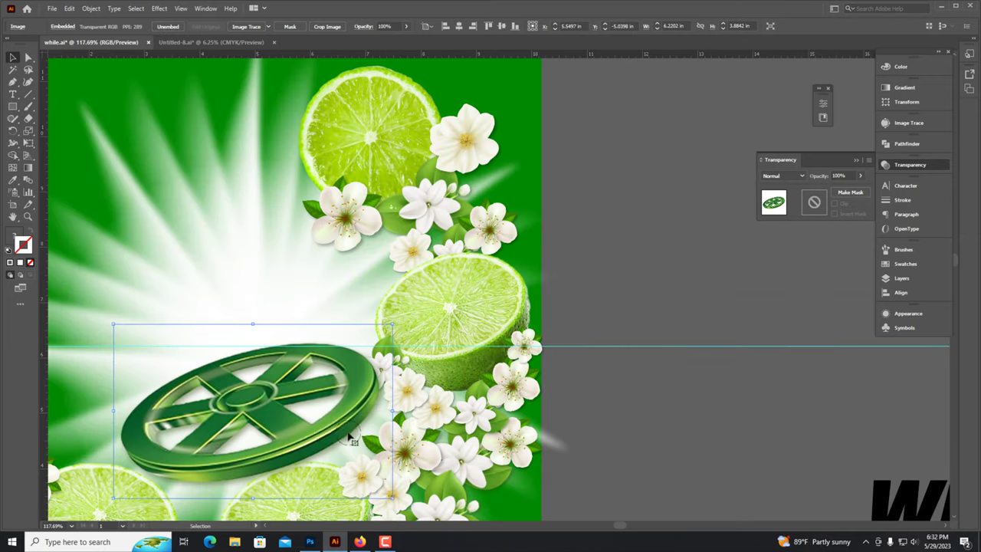
left_click_drag(305, 416, 302, 419)
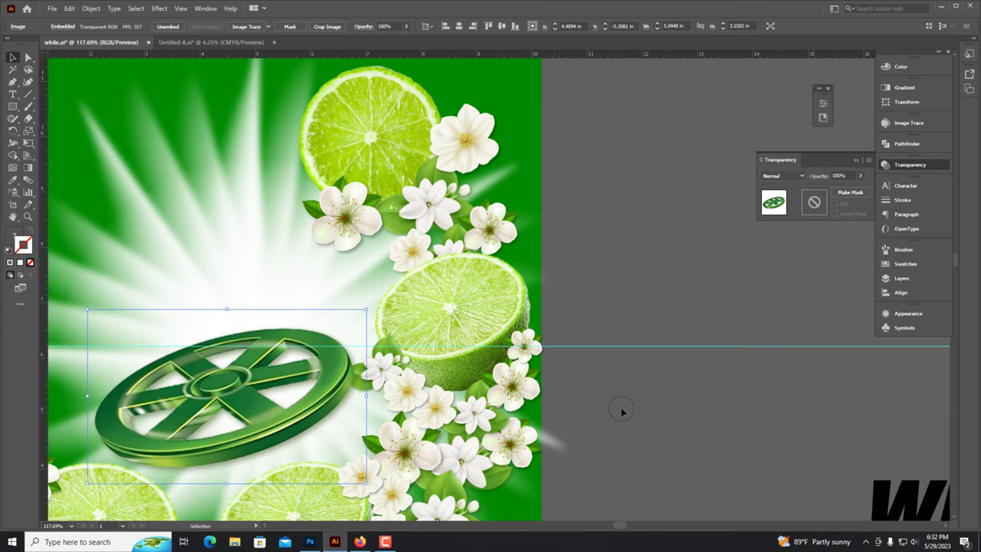
left_click(619, 408)
Step: Colour the 2in1 and Clean & Fresh lines dark blue, RGB 0,0,151
scroll(619, 408, "down", 3)
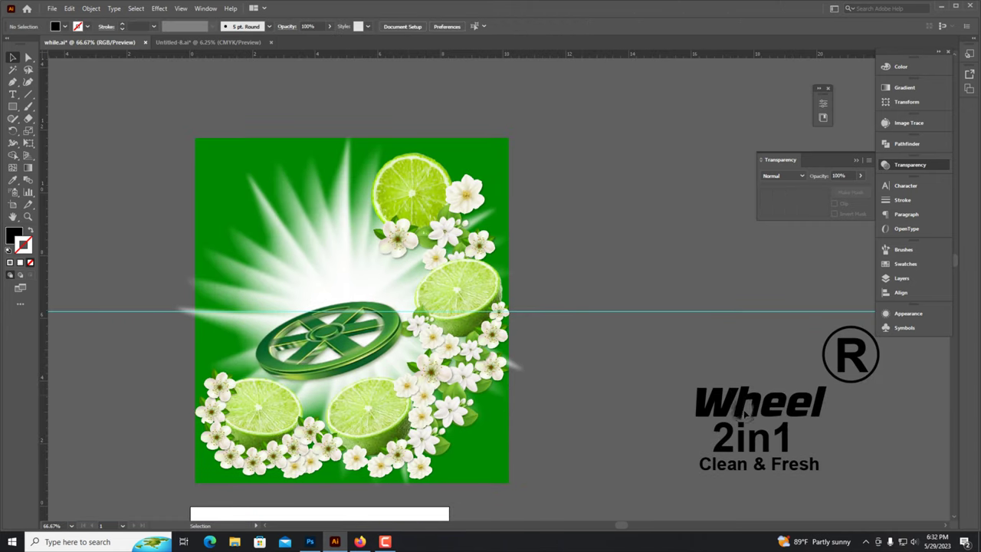
scroll(751, 420, "right", 2)
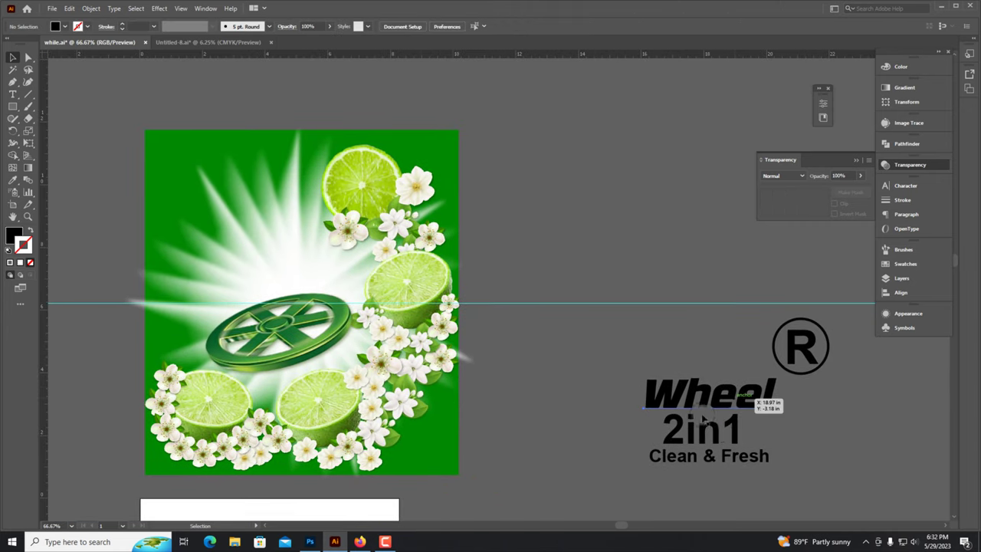
left_click(703, 420)
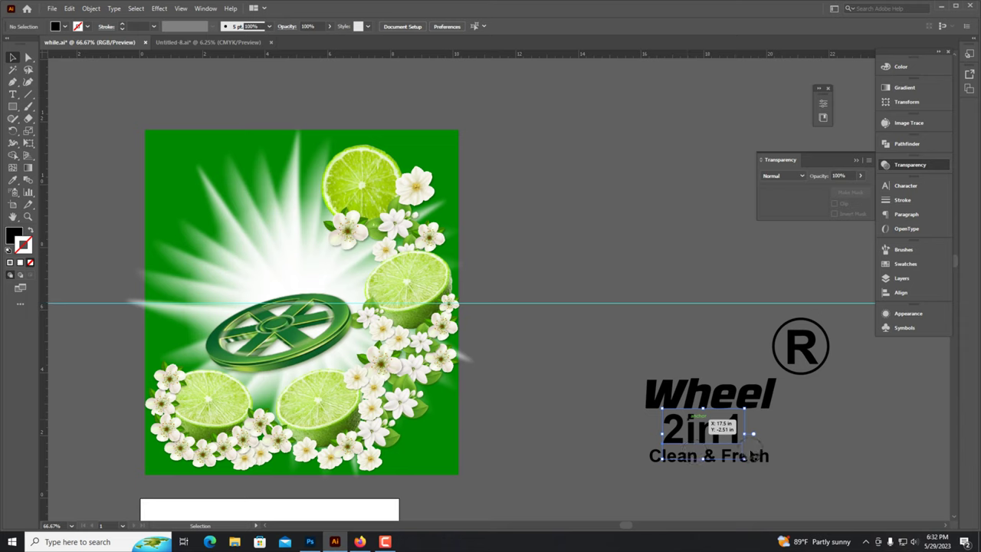
left_click_drag(753, 456, 789, 462)
left_click(904, 87)
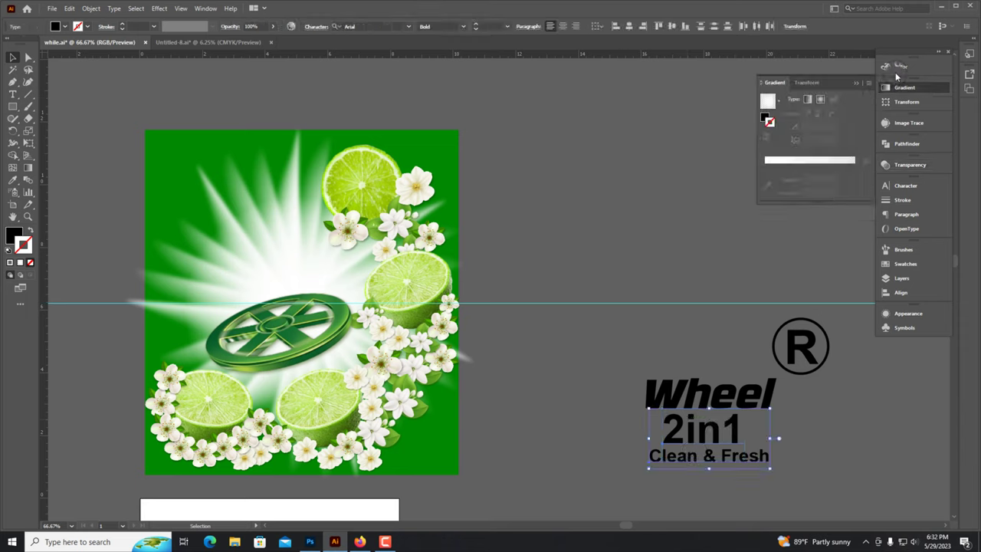
left_click(897, 69)
left_click_drag(793, 113, 824, 119)
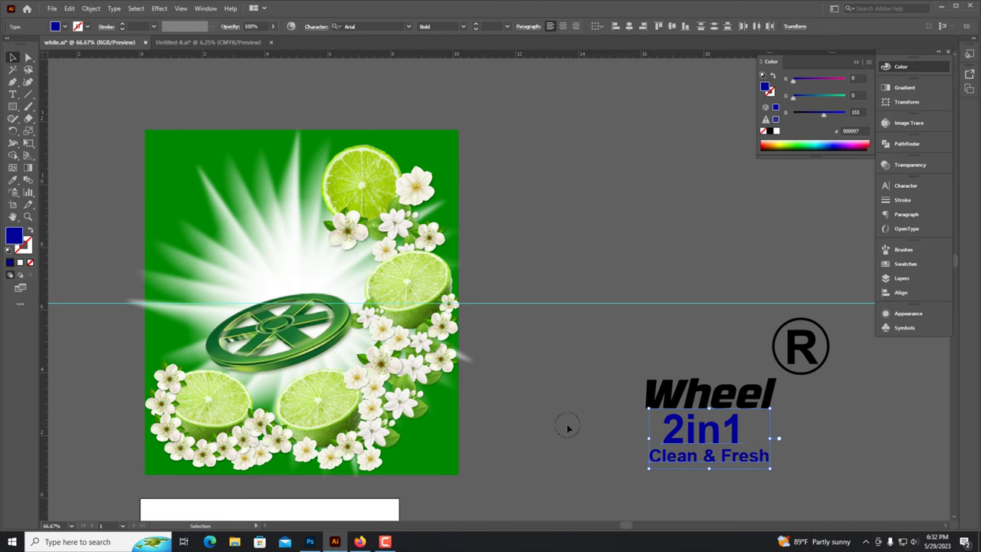
Step: Scale the ® mark down to about 0.82 in and place it beside Wheel
scroll(816, 412, "up", 3)
left_click(836, 270)
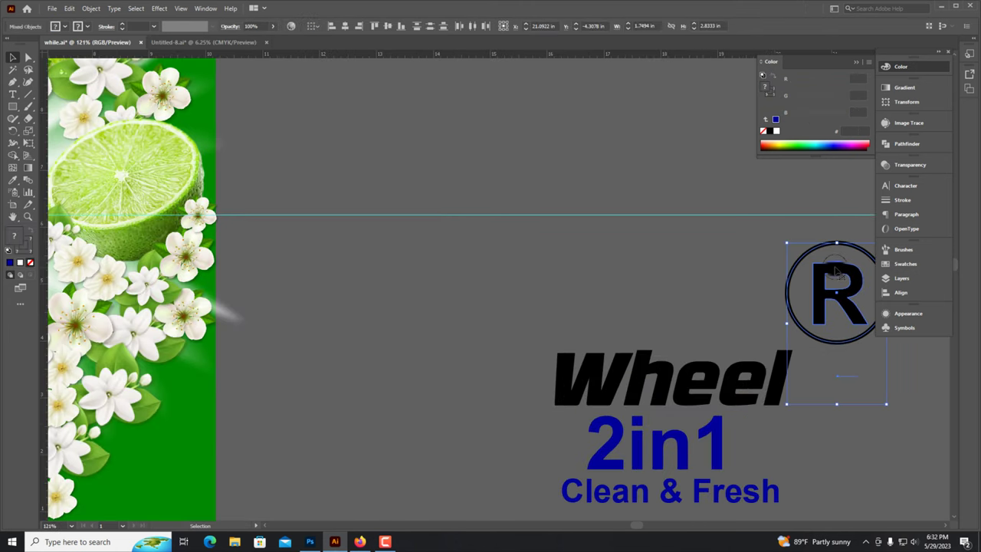
left_click_drag(739, 262, 631, 281)
left_click(765, 304)
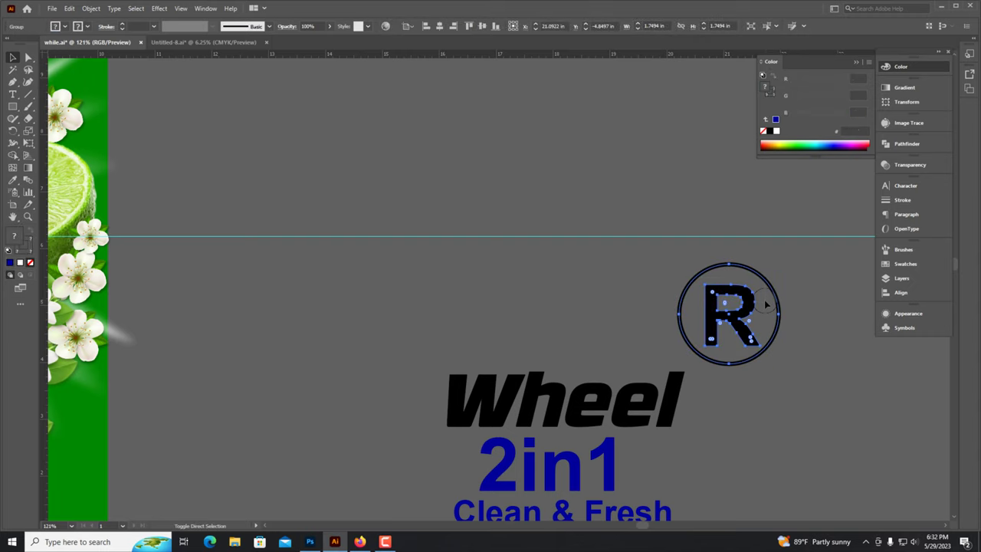
left_click_drag(780, 310, 721, 363)
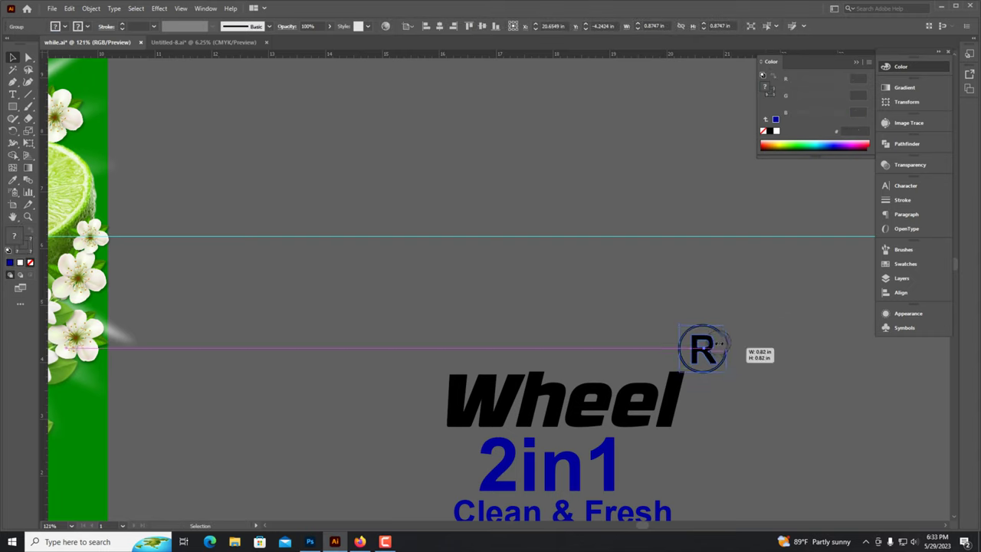
Step: Zoom out to the artboards and revert an attempted resize of the wheel image
scroll(672, 376, "down", 3)
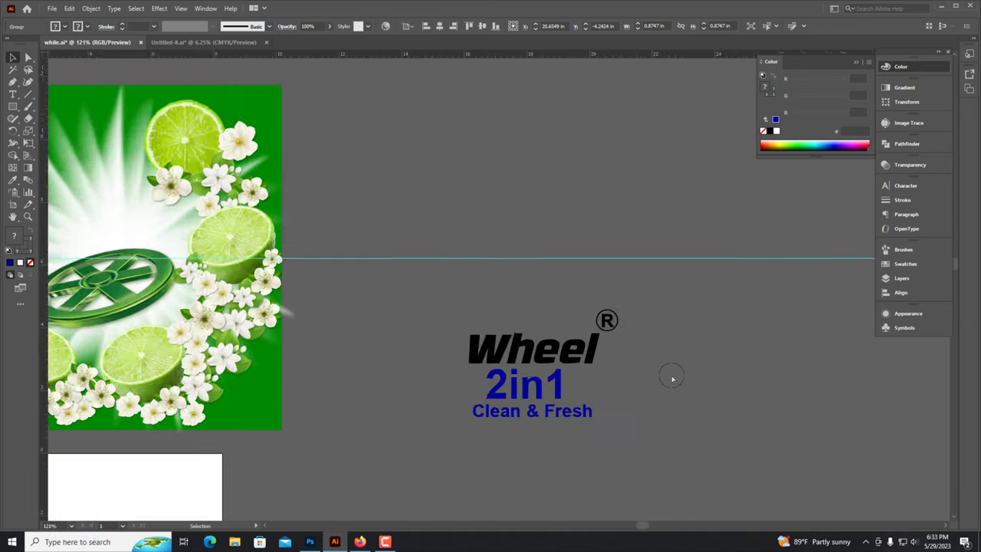
scroll(591, 357, "down", 1)
scroll(556, 336, "down", 2)
key("alt+space")
scroll(521, 324, "up", 3)
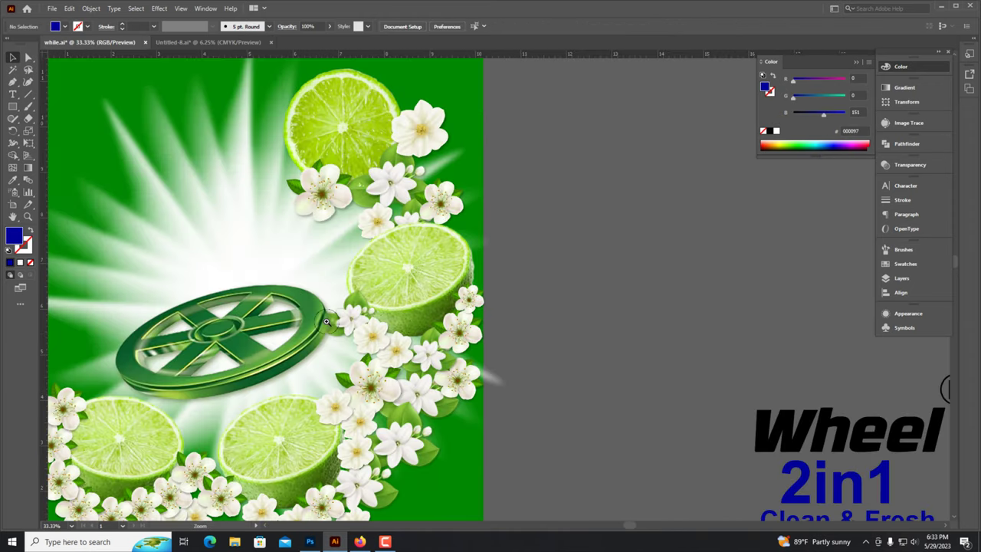
left_click(223, 330)
left_click_drag(224, 270, 224, 291)
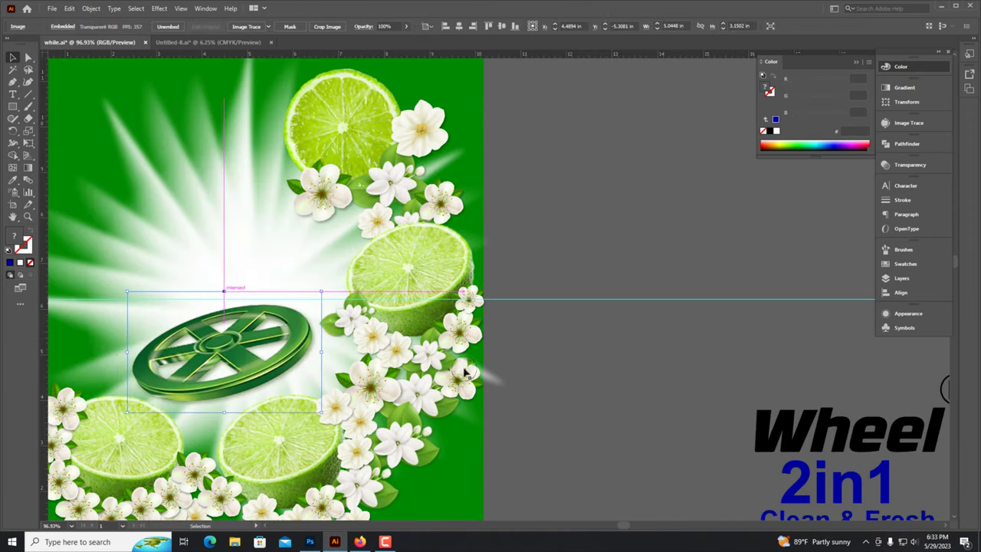
key("ctrl+z")
scroll(588, 384, "down", 1)
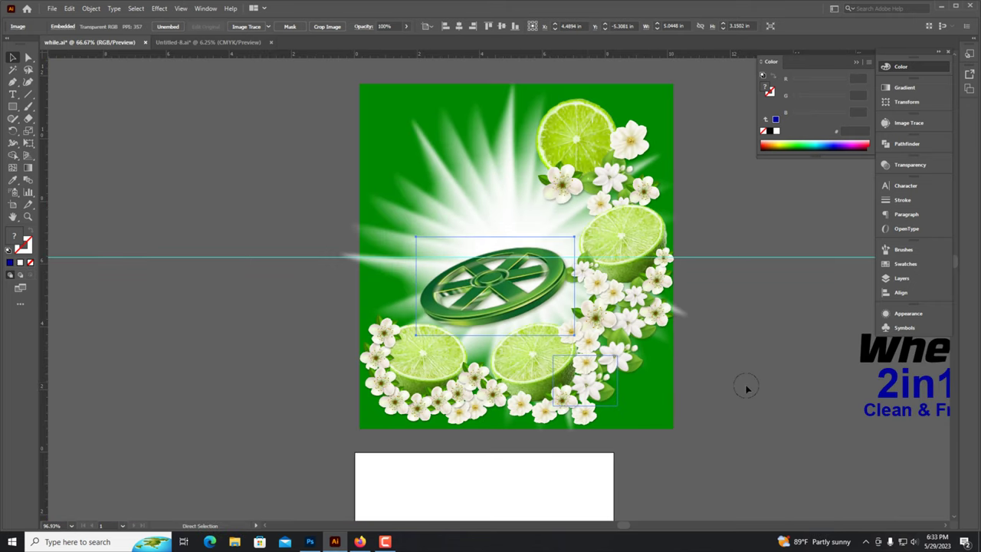
Step: Move the Wheel 2in1 Clean & Fresh logo group onto the green artwork above the wheel
left_click(619, 241)
key("alt+space")
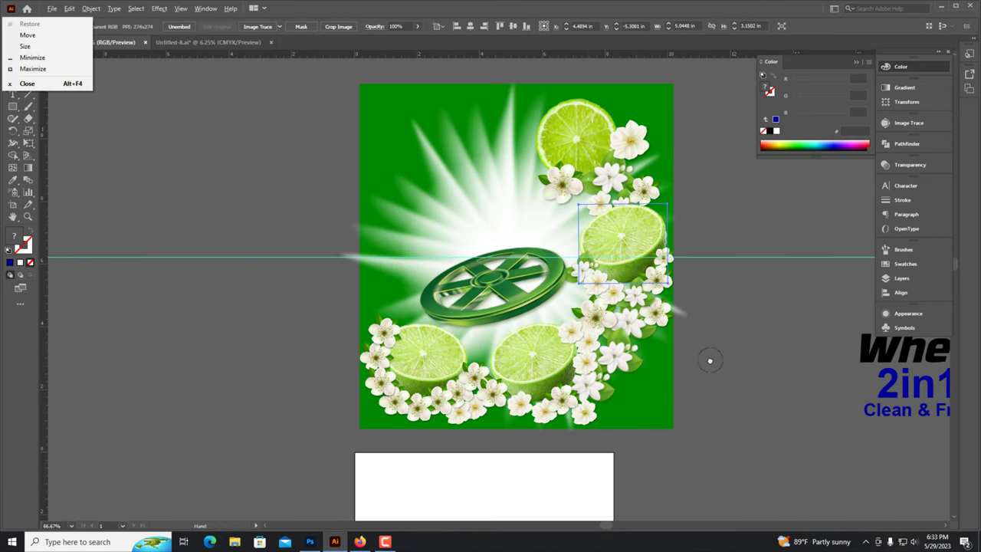
left_click_drag(709, 360, 686, 324)
left_click(840, 360)
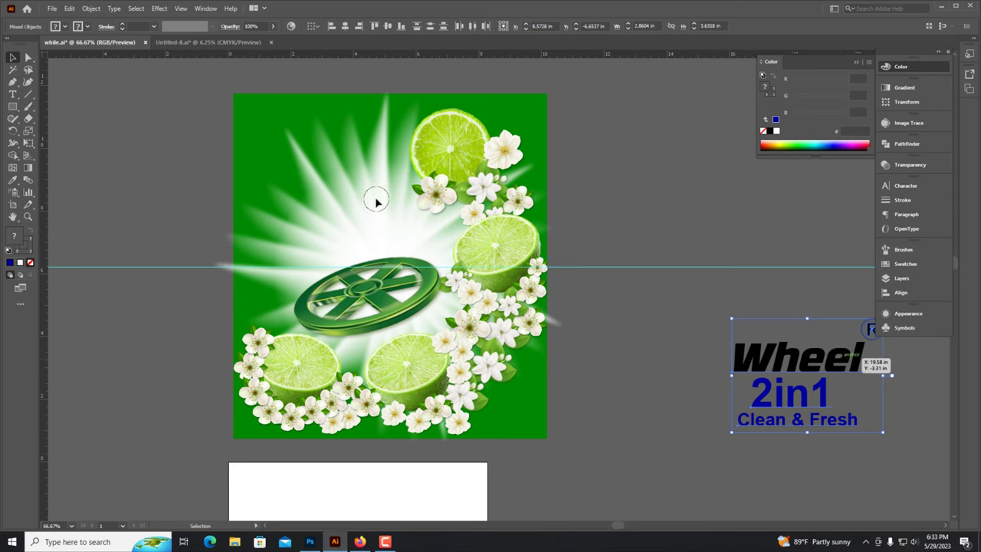
left_click_drag(375, 202, 351, 222)
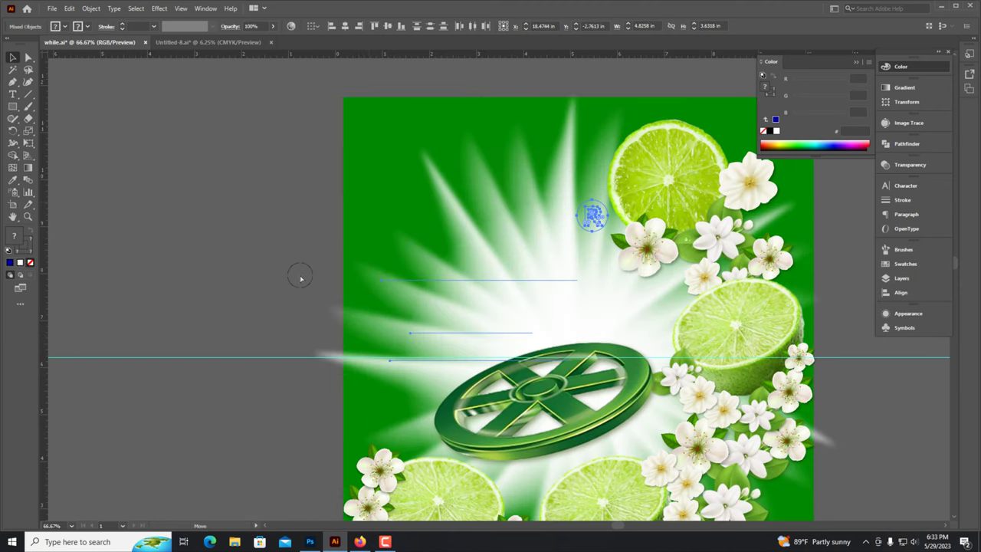
left_click_drag(276, 282, 252, 279)
left_click(252, 278)
key("ctrl+1")
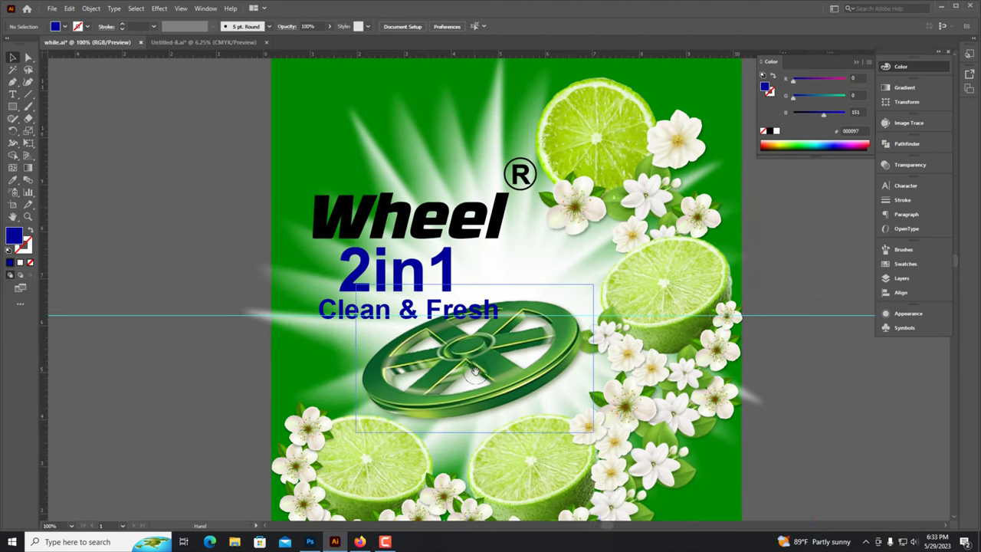
Step: Shift a white blossom toward the wheel and nudge the wheel image slightly right
left_click(695, 309)
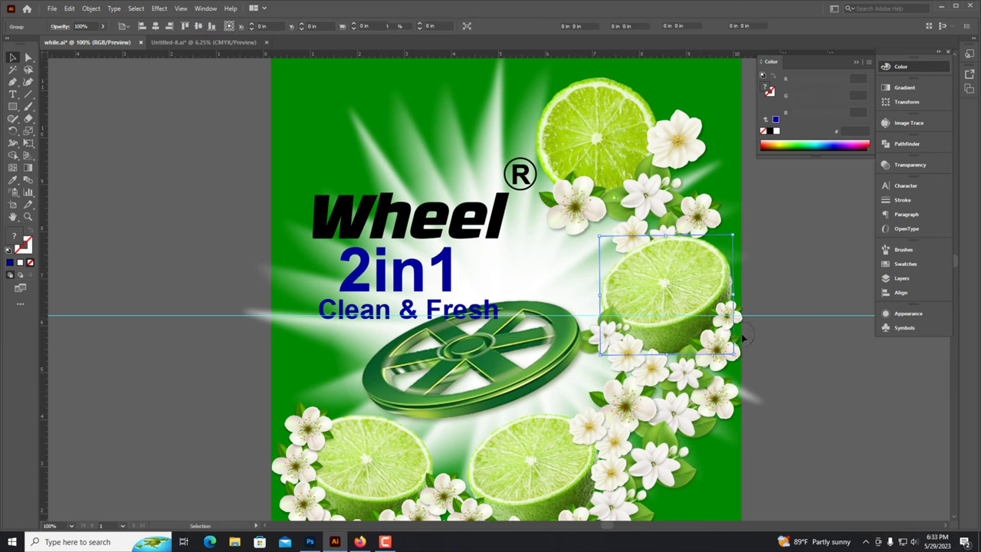
mouse_move(630, 367)
left_mouse_down()
mouse_move(577, 350)
mouse_move(577, 307)
left_mouse_up()
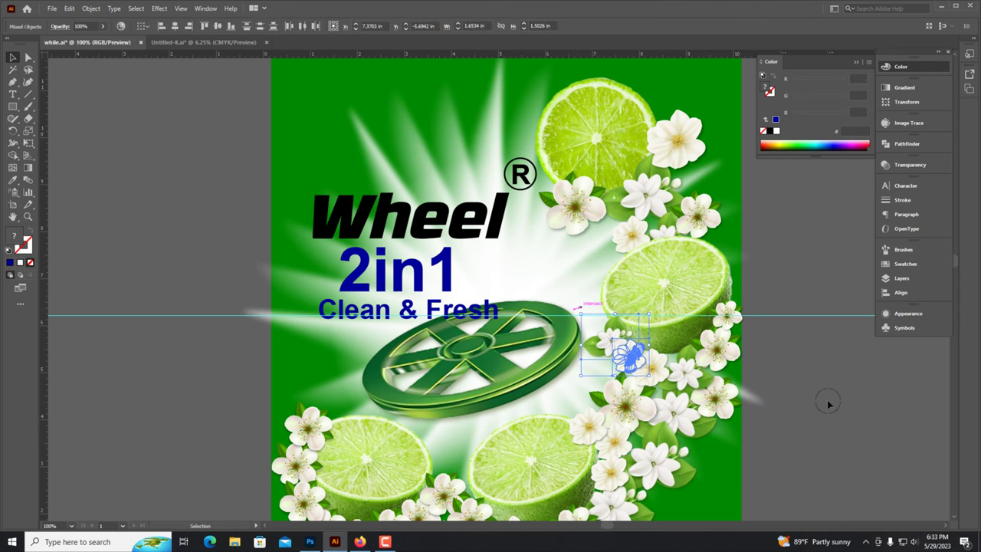
left_click(828, 401)
left_click(469, 291)
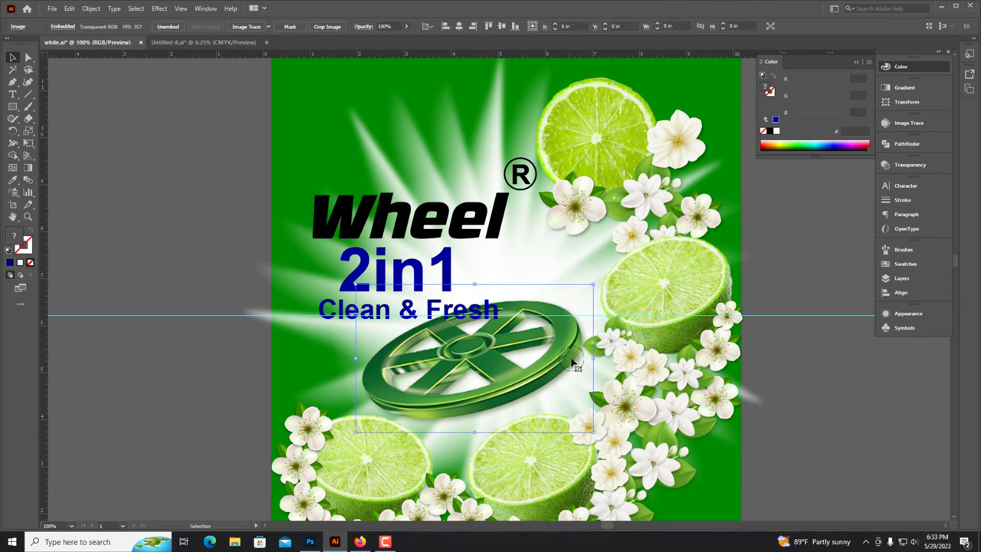
left_click_drag(570, 357, 651, 391)
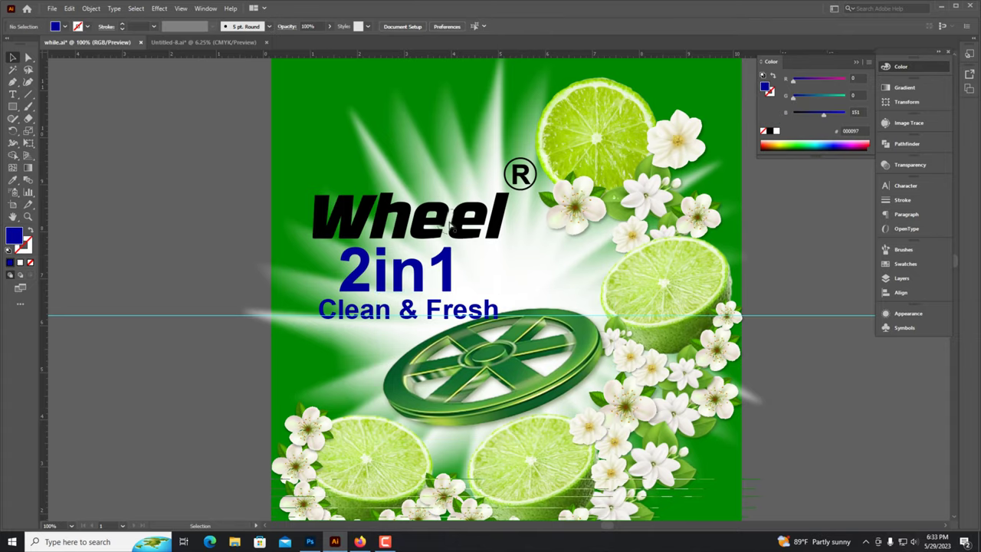
scroll(460, 230, "up", 3, "alt")
left_click(536, 233)
Step: Move the whole logo up-right and rotate it counter-clockwise into an upward tilt
left_click(456, 310, "shift")
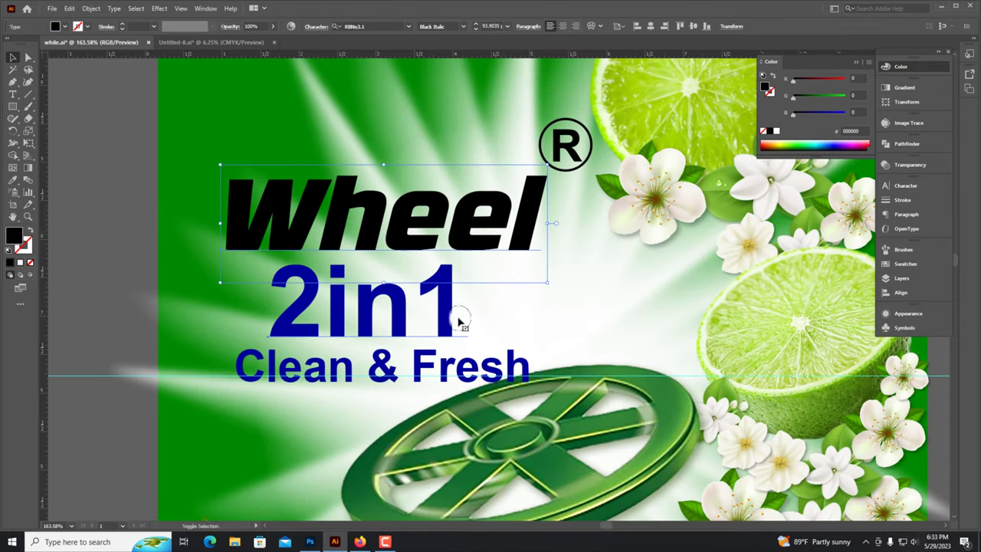
left_click(449, 369, "shift")
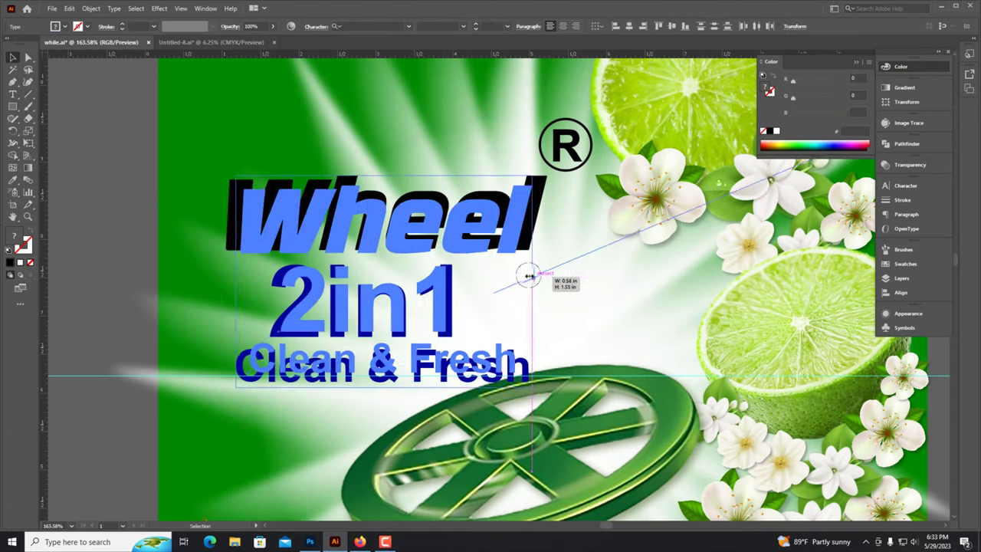
left_click_drag(369, 236, 436, 224)
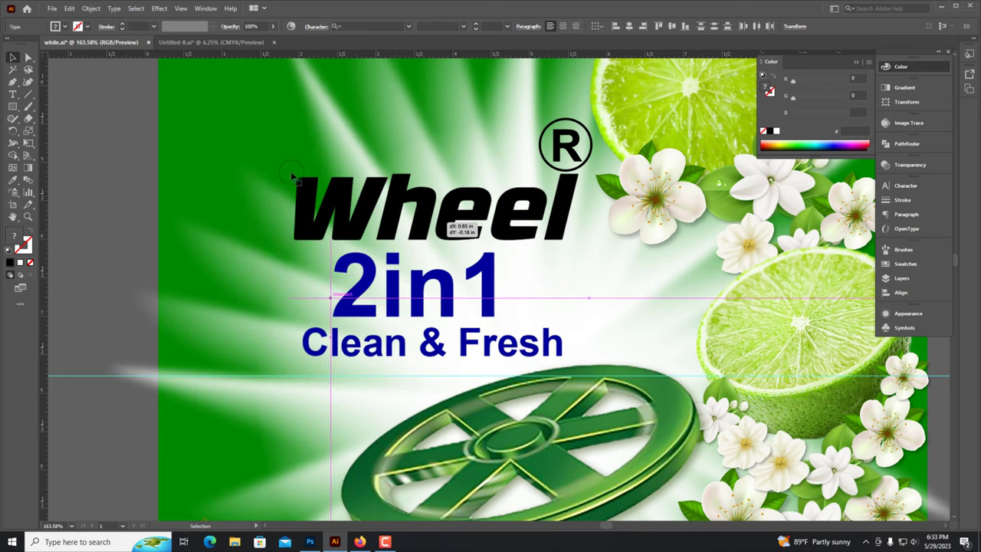
left_click_drag(280, 164, 270, 201)
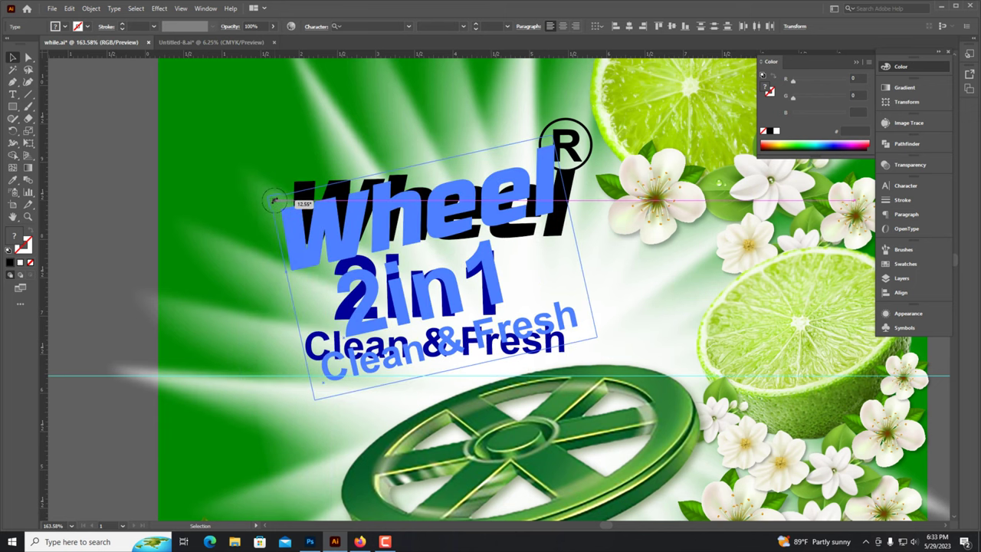
left_click_drag(503, 214, 513, 220)
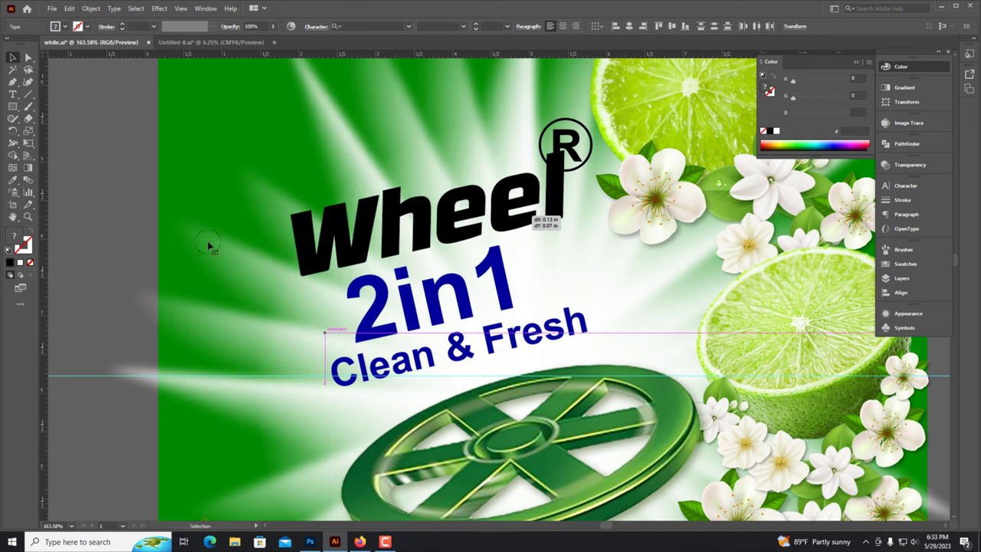
left_click(114, 208)
Step: Hide the horizontal guide line from the canvas context menu
scroll(582, 153, "up", 3)
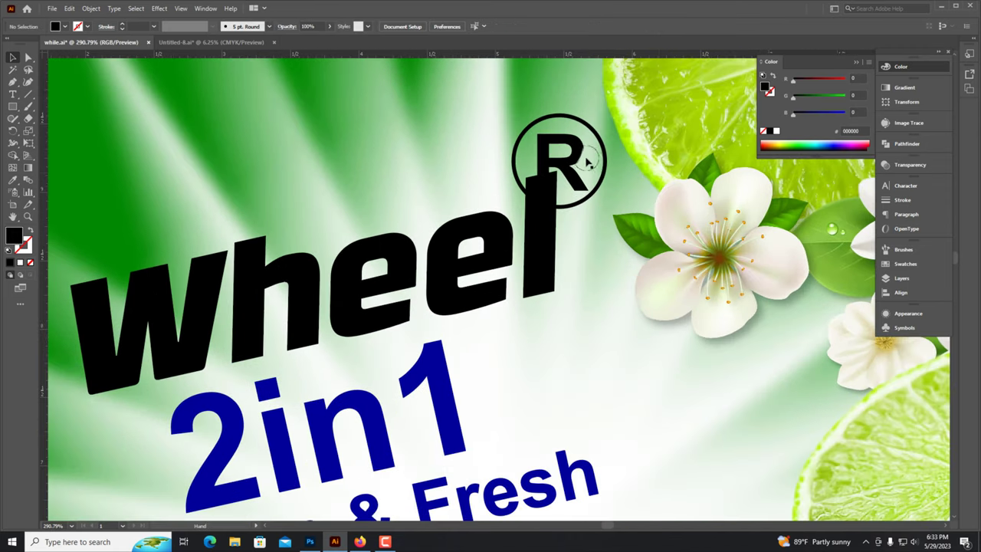
scroll(526, 151, "down", 3)
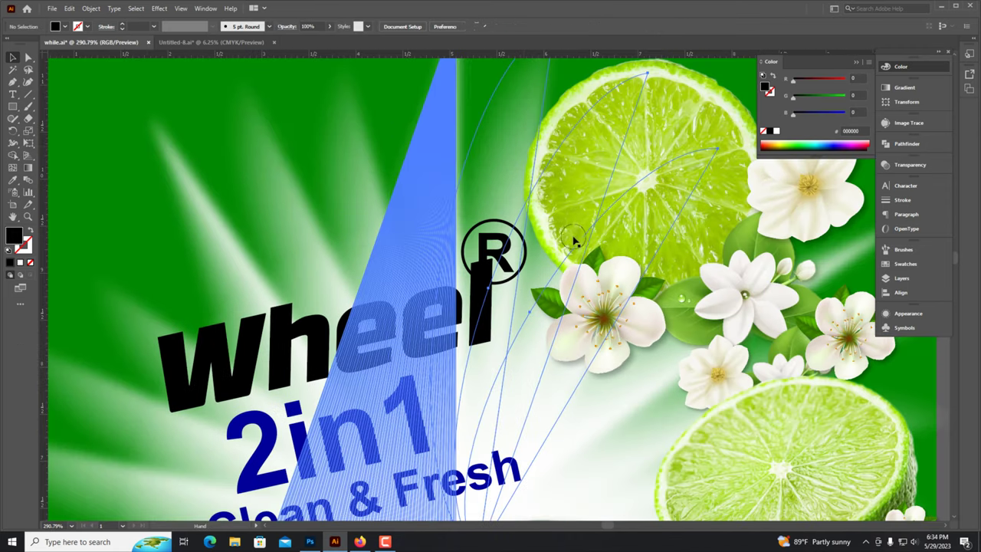
scroll(528, 213, "down", 2)
scroll(528, 212, "down", 2)
left_click(153, 220)
scroll(743, 362, "down", 3)
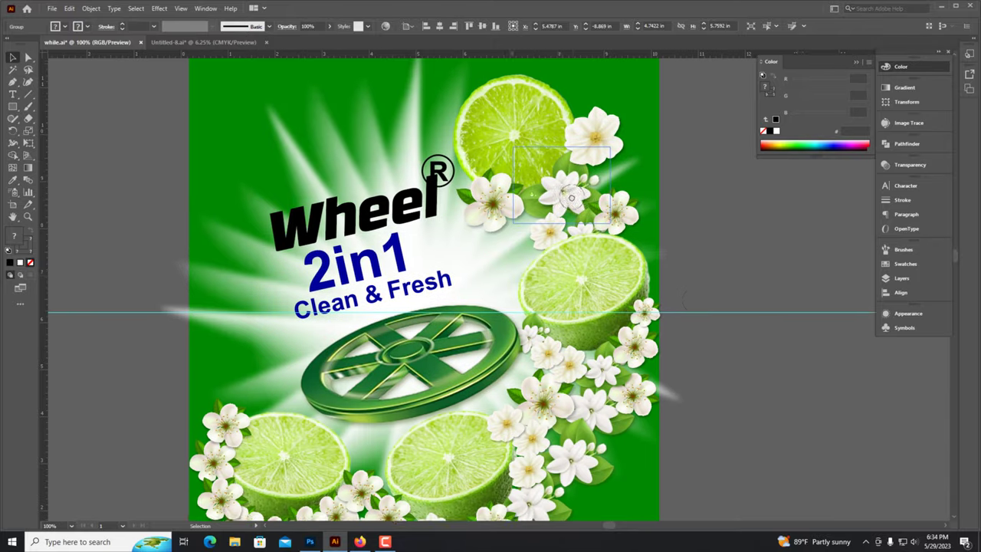
right_click(743, 273)
left_click(771, 375)
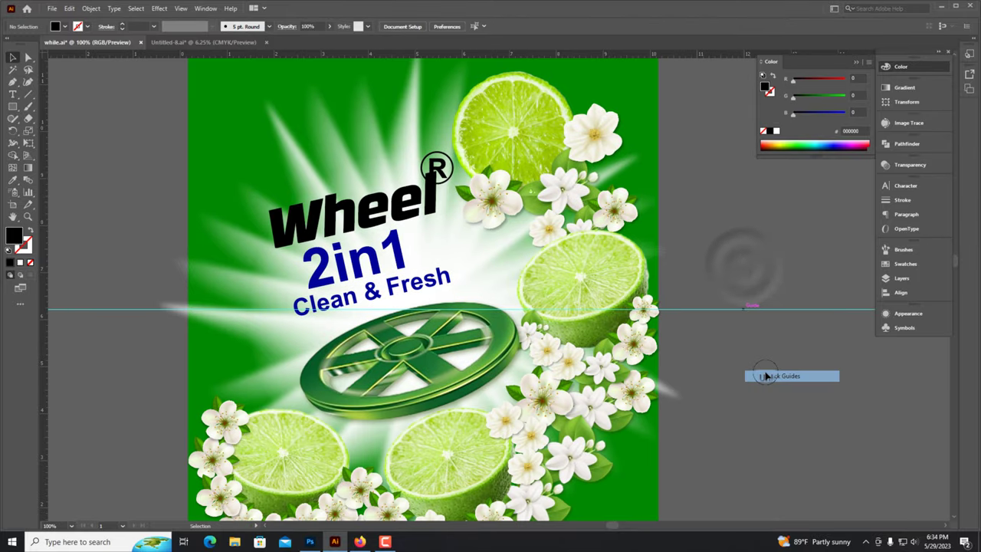
Step: Delete the accidental blue triangle shape
scroll(416, 136, "up", 1)
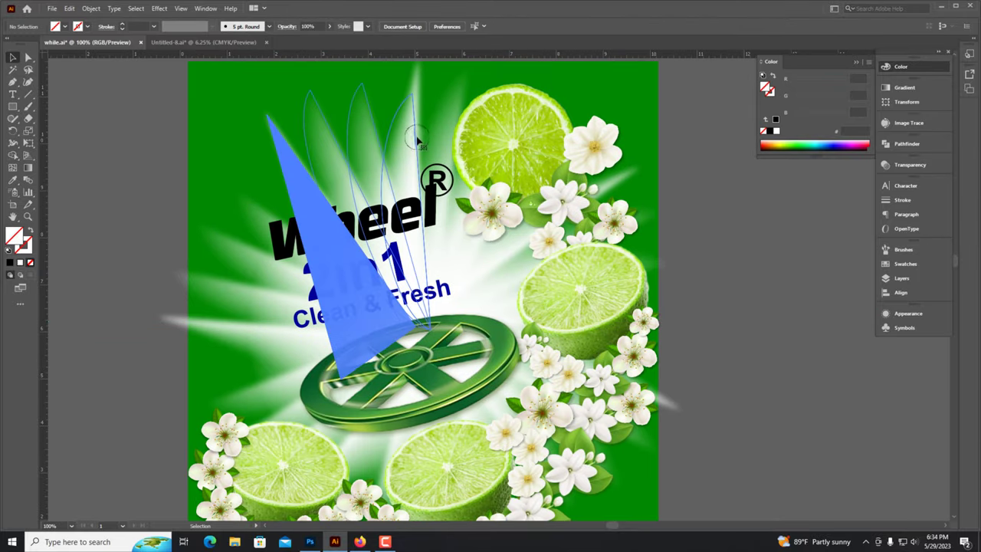
left_click(416, 138)
key("Delete")
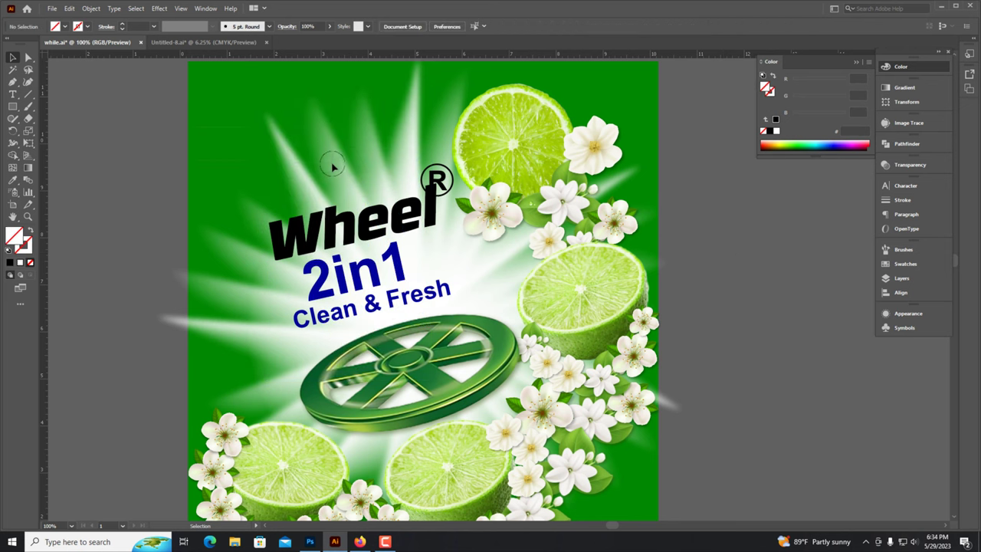
key("ctrl+z")
key("Delete")
Step: Make the Wheel text red and shrink the ® mark, nudging it slightly left
scroll(398, 201, "up", 3)
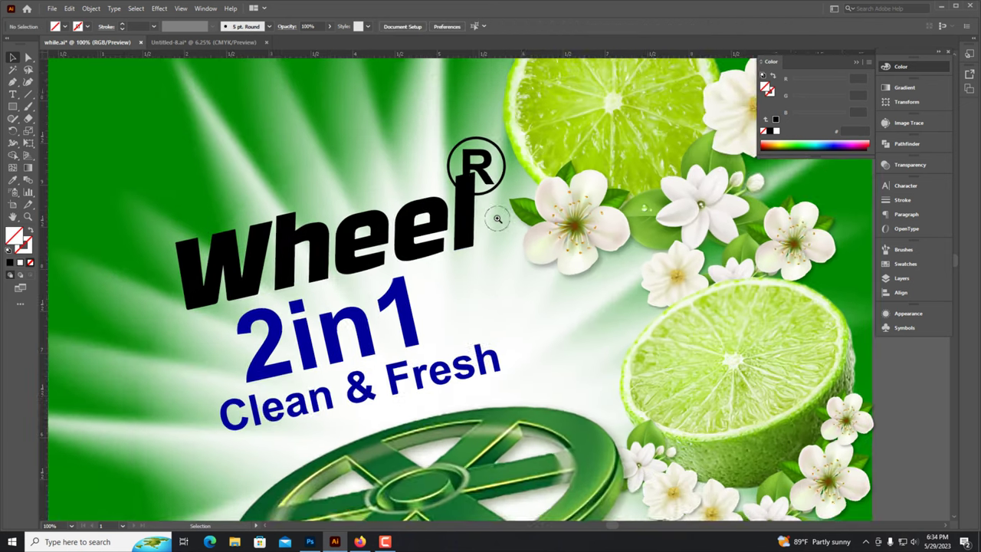
scroll(499, 212, "up", 1)
left_click(494, 208)
left_click_drag(705, 111, 478, 244)
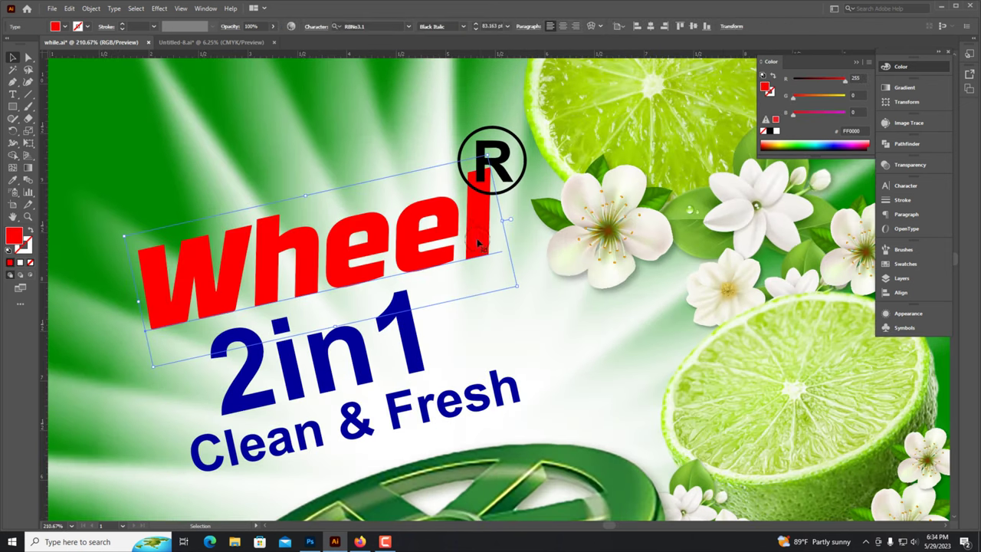
left_click(511, 159)
mouse_move(526, 159)
left_mouse_down()
mouse_move(515, 156)
mouse_move(550, 165)
mouse_move(539, 161)
left_mouse_up()
scroll(455, 146, "up", 2)
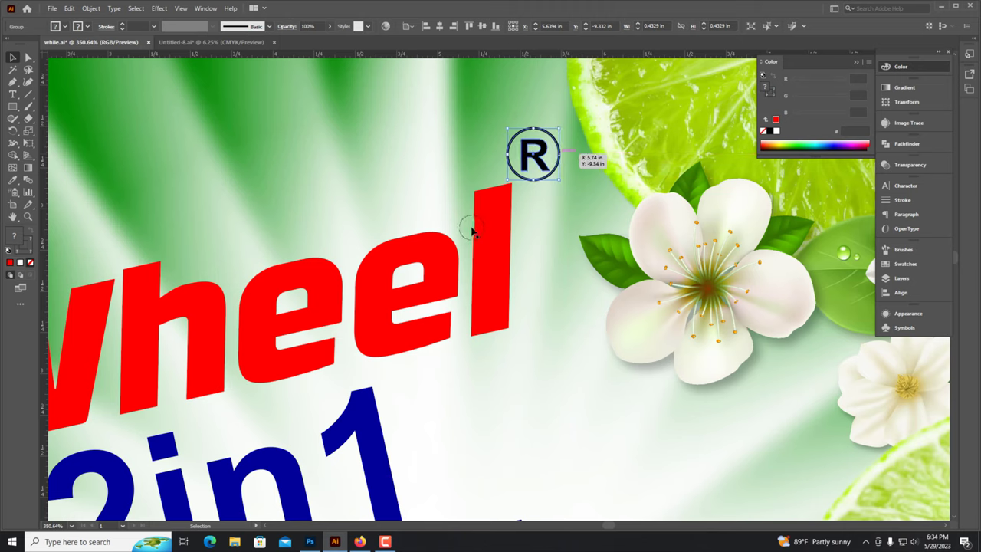
left_click(488, 243)
Step: Shift the 2in1 line slightly right
scroll(489, 242, "down", 2)
scroll(486, 240, "down", 2)
scroll(565, 324, "up", 3)
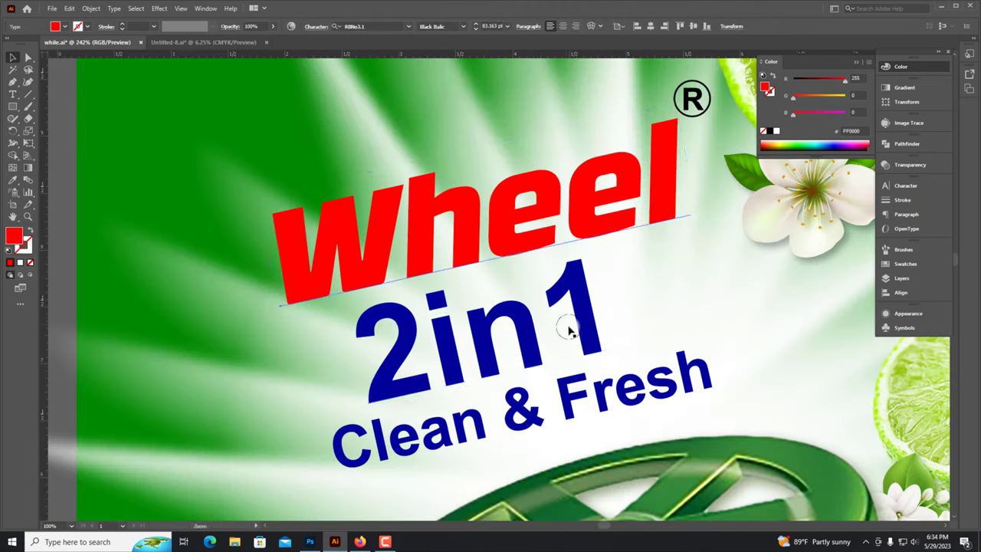
left_click(489, 340)
mouse_move(491, 341)
left_mouse_down()
mouse_move(514, 338)
mouse_move(525, 372)
left_mouse_up()
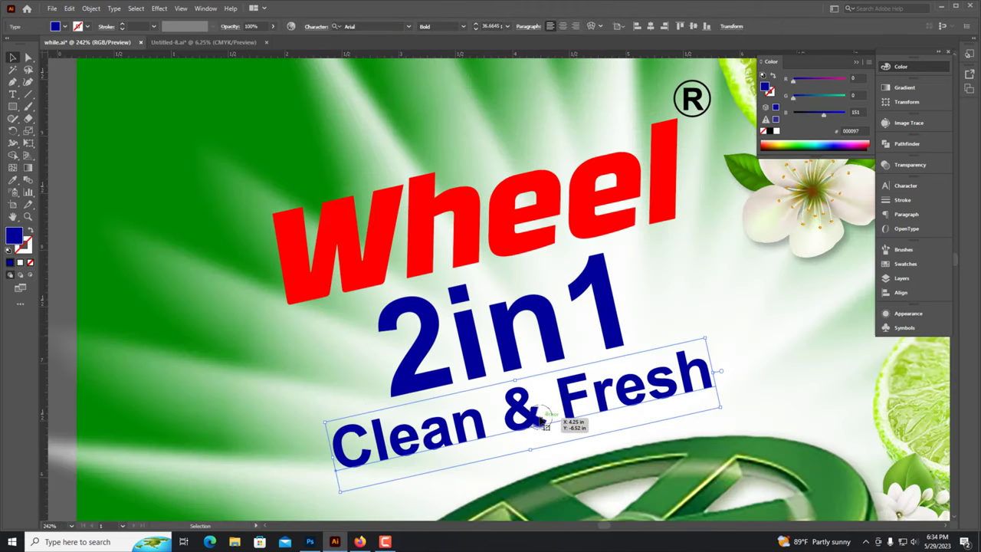
Step: Review the headline elements and ® placement with the whole artboard in view
left_click(523, 228, "shift")
left_click(690, 96, "shift")
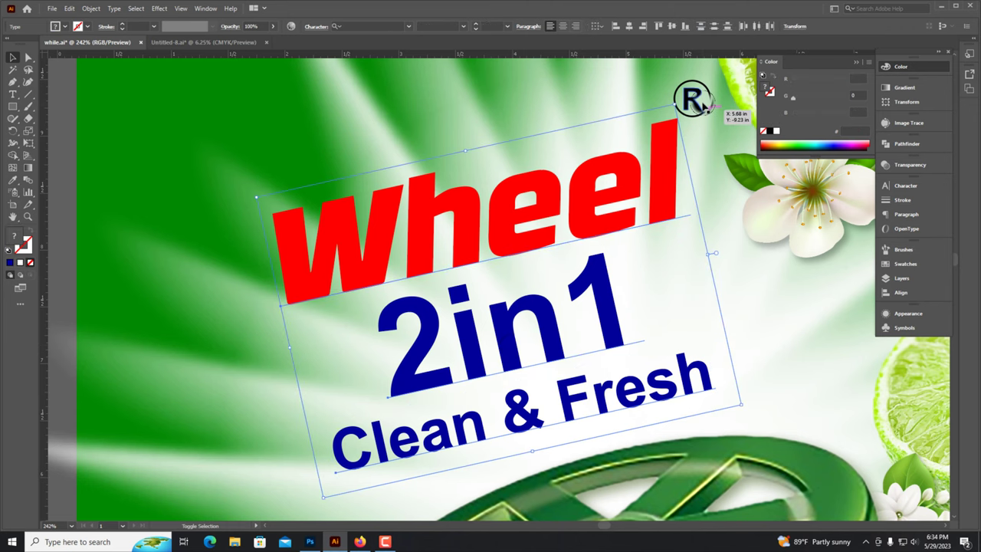
left_click(512, 155, "shift")
scroll(455, 199, "down", 2)
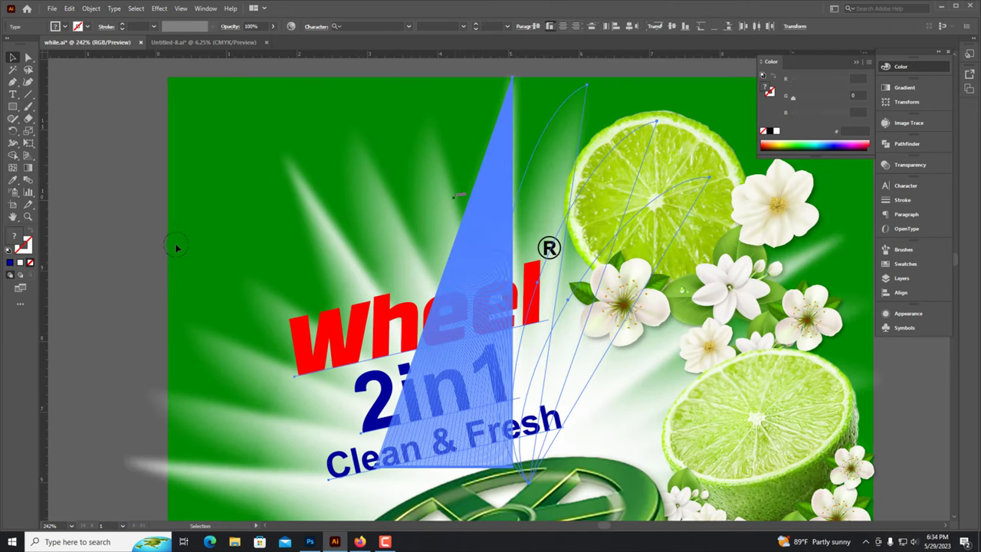
key("ctrl+1")
left_click(176, 247)
left_click(498, 315)
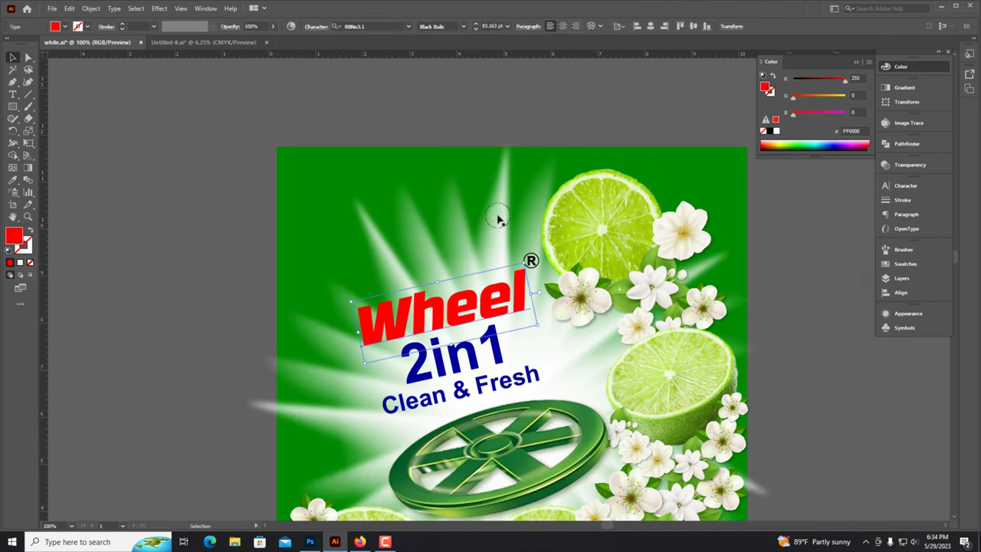
left_click(512, 174)
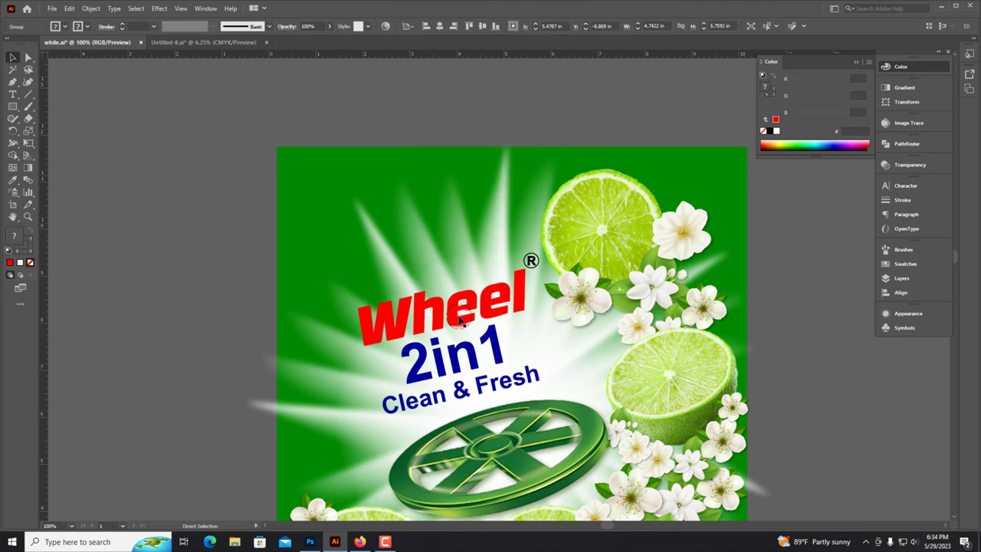
Step: Place a spare copy of the red Wheel text off the artboard's upper left
mouse_move(464, 326)
left_mouse_down()
mouse_move(308, 204)
mouse_move(307, 126)
left_mouse_up()
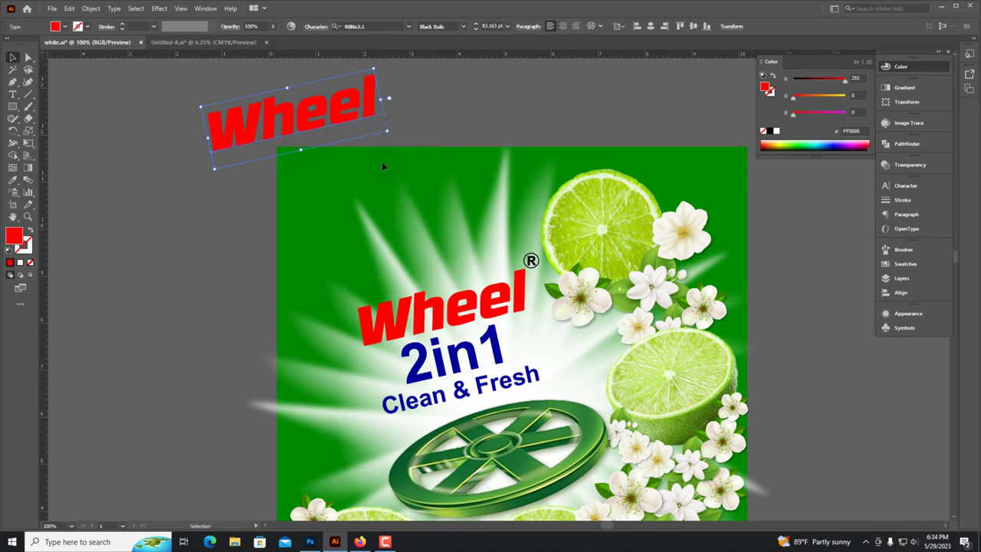
left_click_drag(409, 173, 433, 248)
scroll(393, 240, "up", 3)
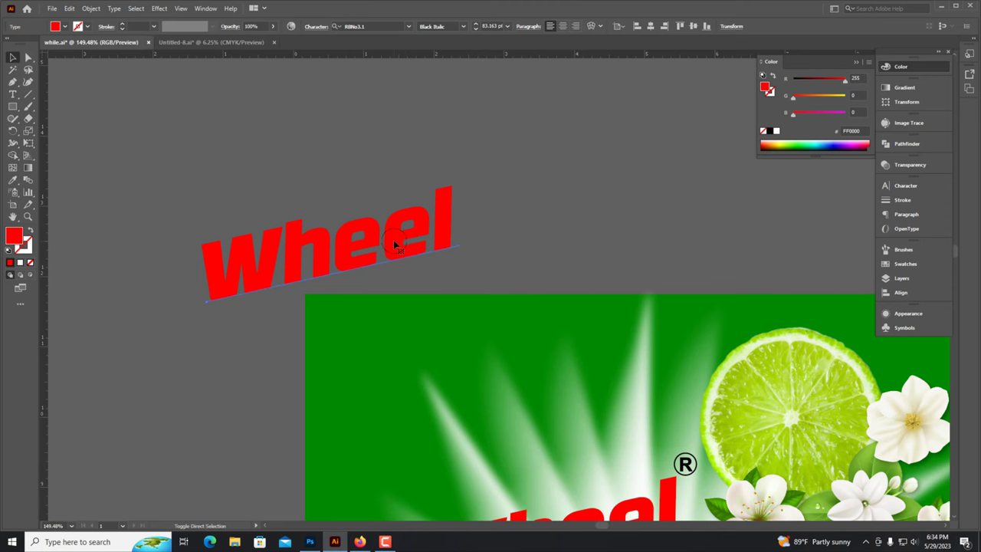
scroll(393, 240, "down", 3)
scroll(460, 315, "down", 2)
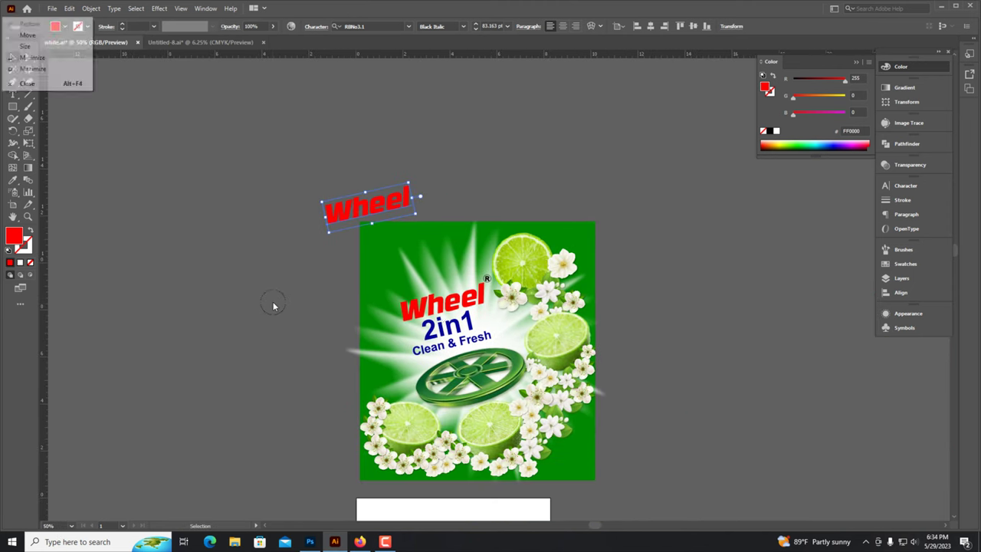
Step: Save the label file while.ai
left_click(611, 325)
scroll(611, 325, "up", 1)
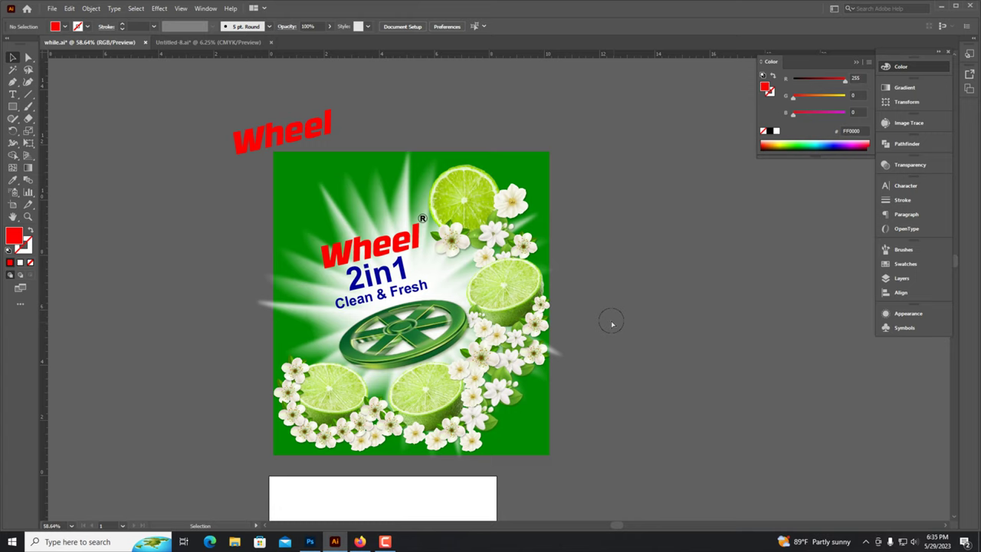
key("ctrl+s")
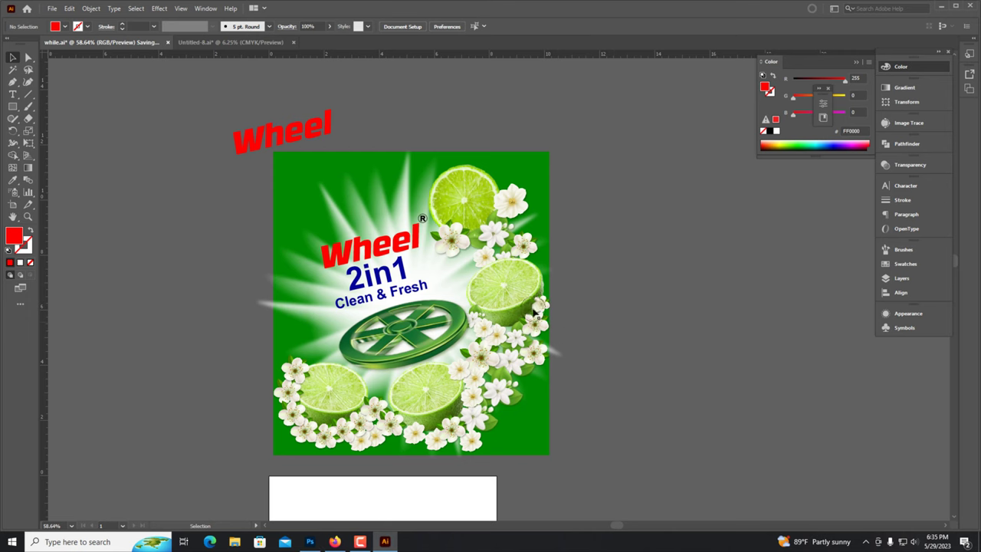
Step: Duplicate the right lime slice lower down the right edge and scale the copy smaller
left_click(529, 297)
scroll(452, 278, "up", 2, "alt")
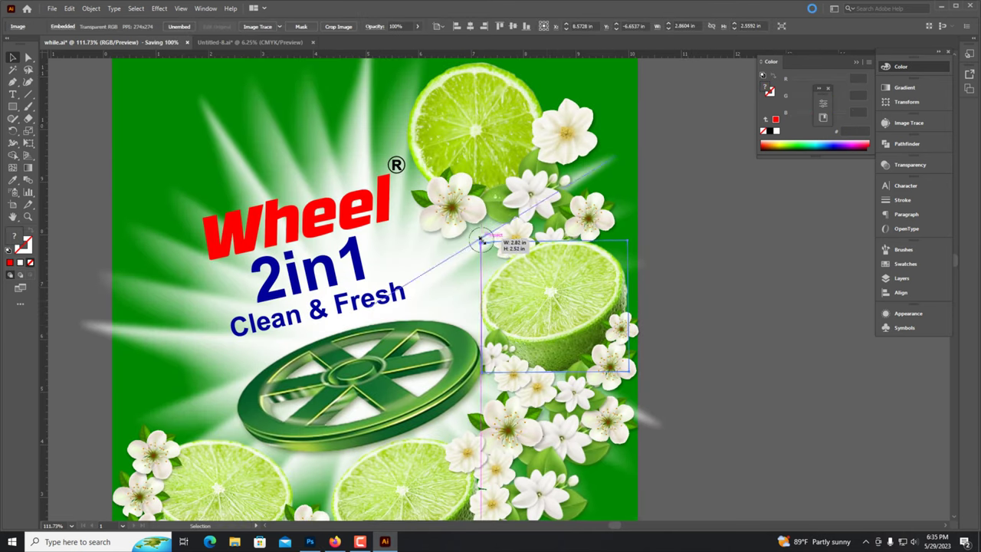
left_click_drag(479, 242, 482, 243)
mouse_move(575, 322)
left_mouse_down()
mouse_move(657, 418)
mouse_move(692, 407)
left_mouse_up()
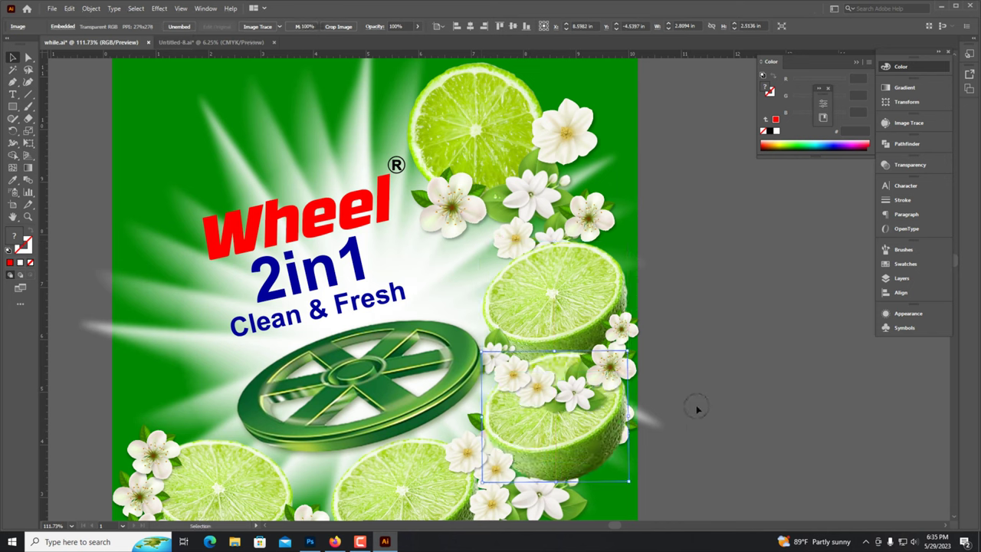
left_click(692, 407)
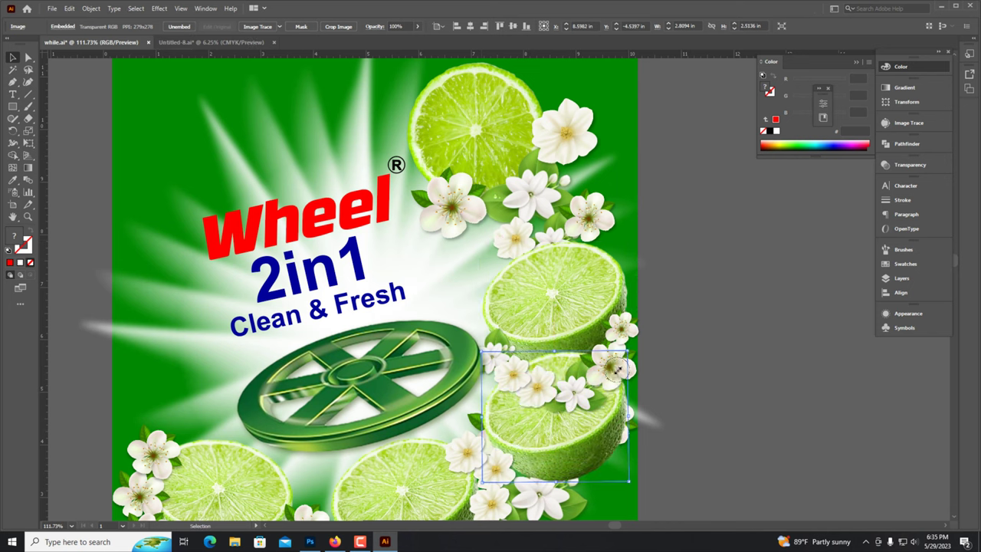
left_click_drag(627, 353, 580, 395)
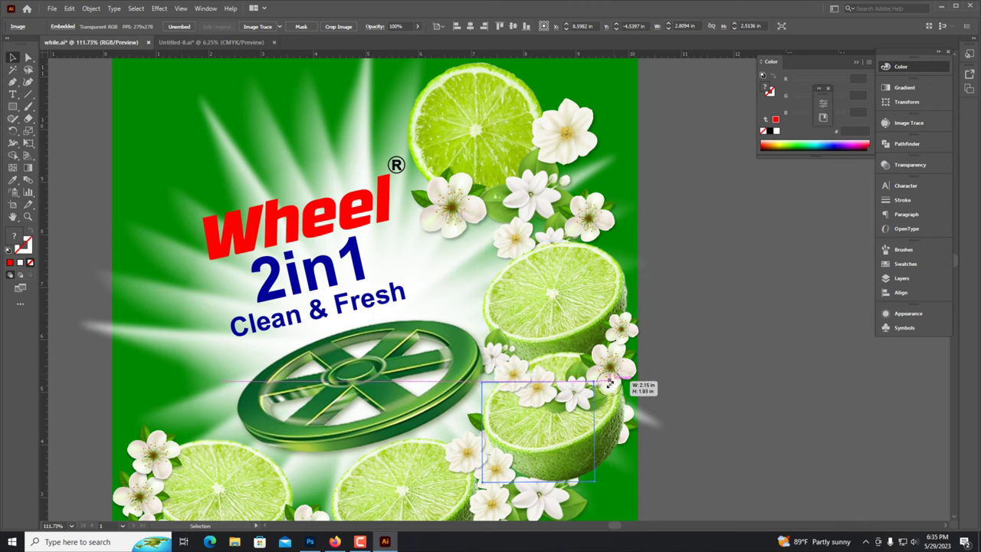
left_click(709, 416)
Step: Rotate the lower-left lime slice on the label
key("ctrl+minus")
left_click_drag(399, 418, 493, 416)
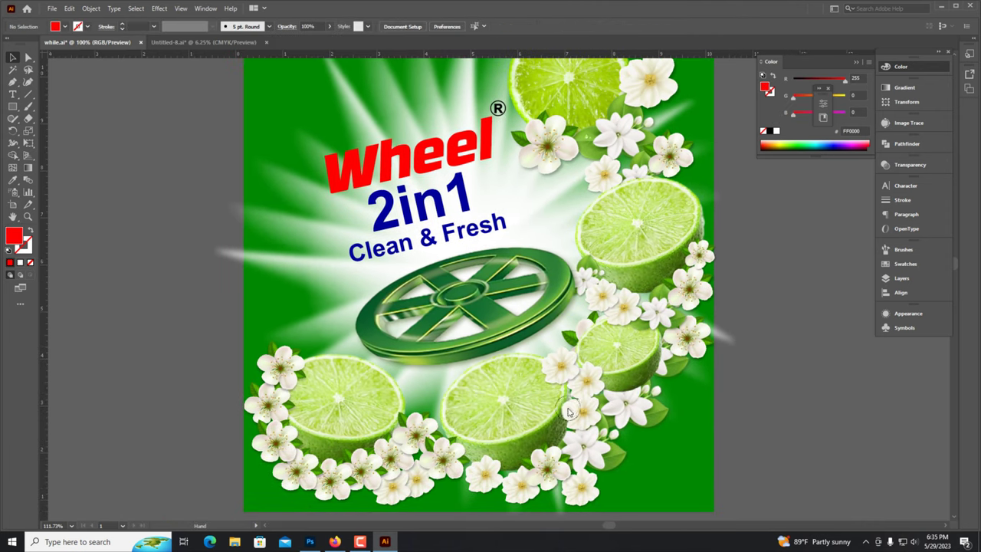
left_click(493, 416)
left_click(377, 401, "shift")
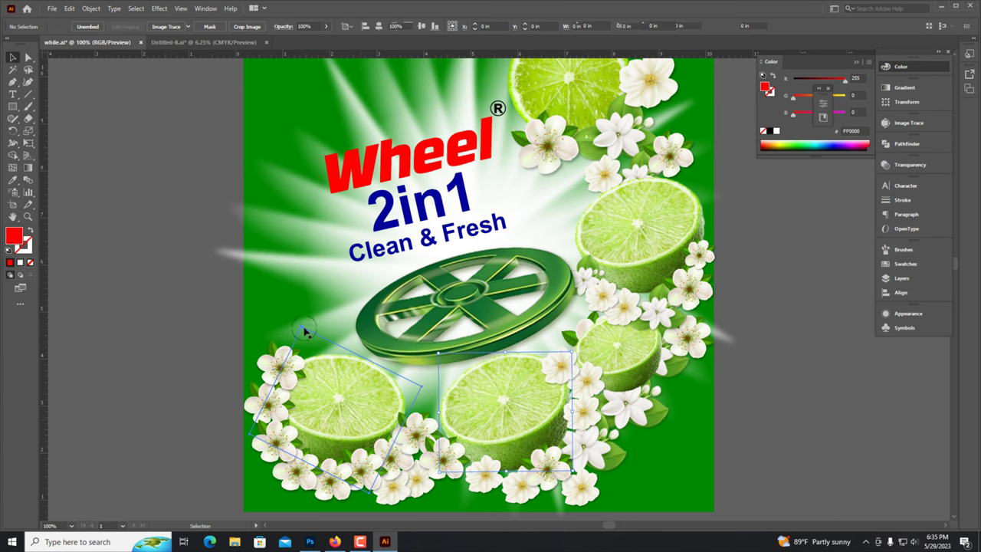
left_click_drag(304, 332, 362, 361)
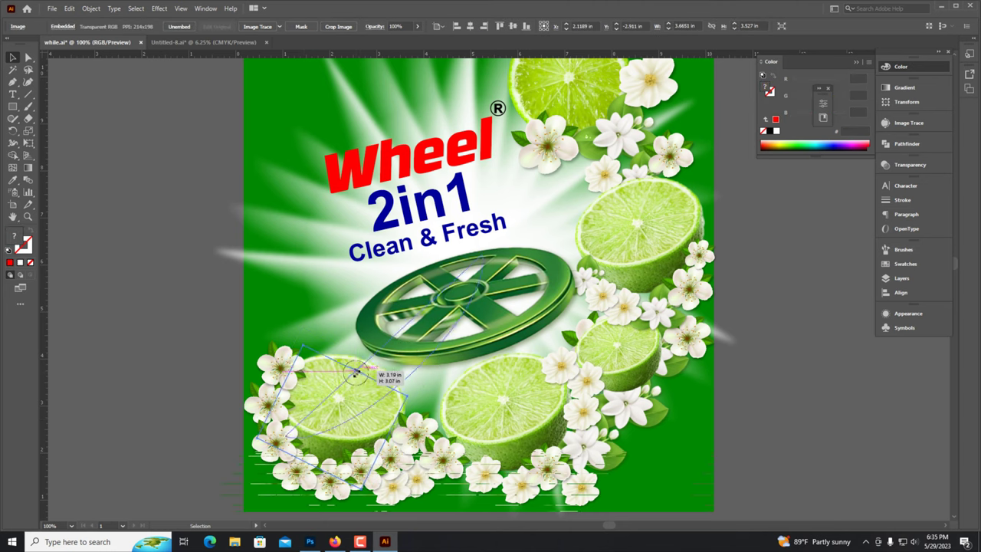
left_click(198, 385)
key("ctrl+minus")
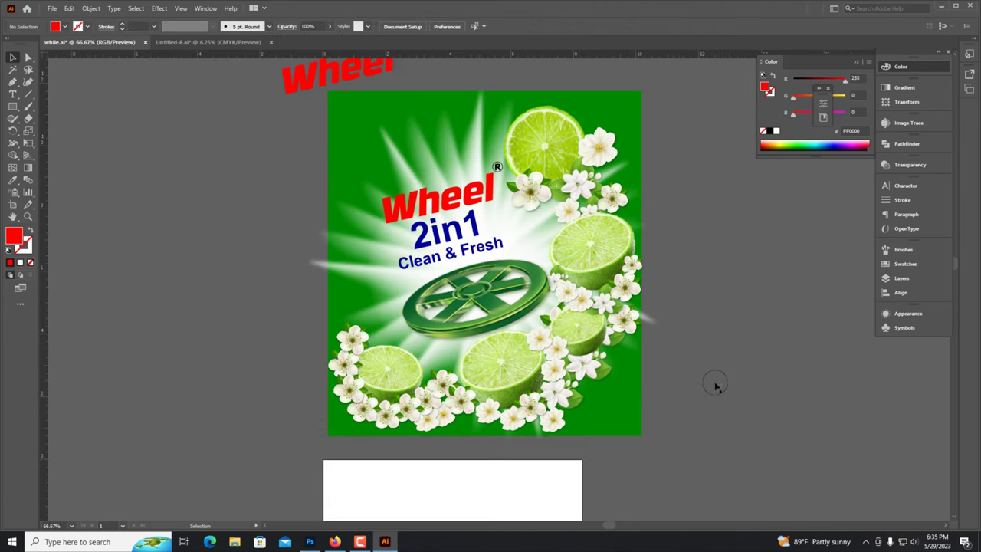
left_click_drag(709, 366, 642, 404)
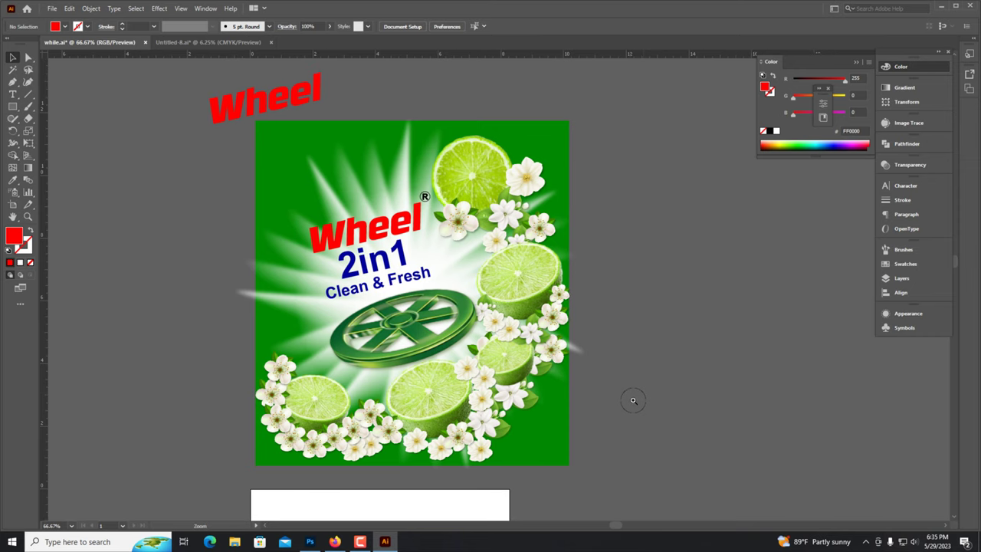
left_click(633, 400)
key("ctrl+minus")
key("ctrl+minus")
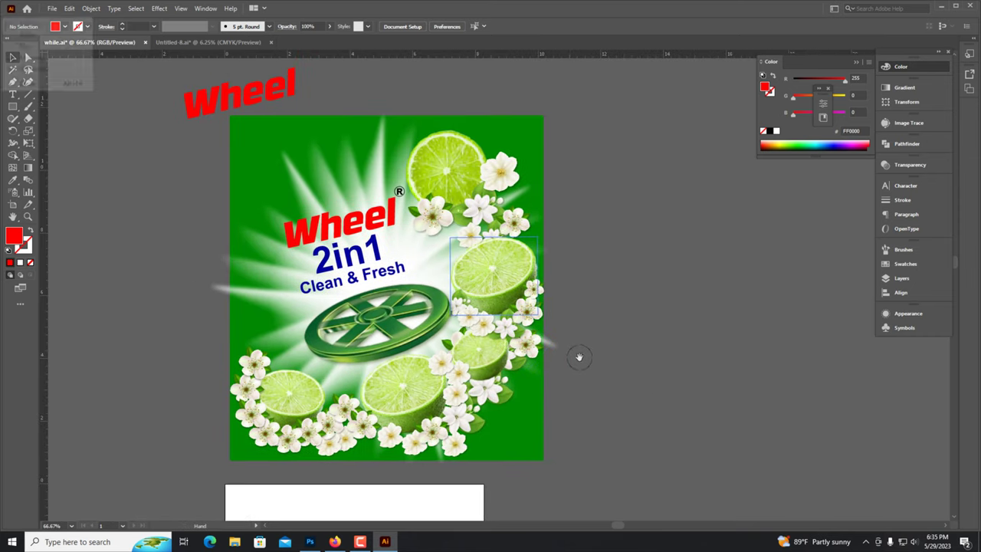
Step: Create a new blank 30 × 30 in, 72 ppi Photoshop document
left_click(314, 539)
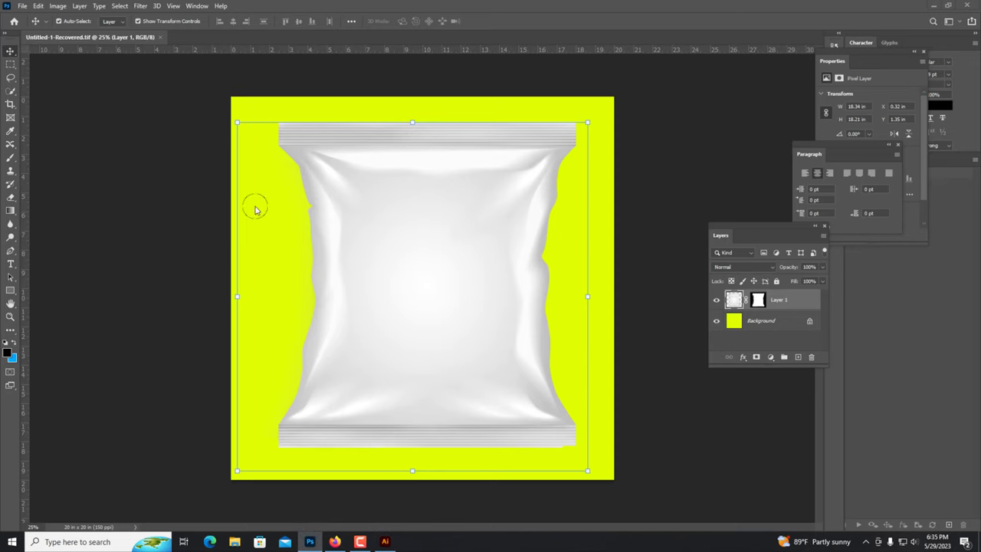
left_click(227, 317)
left_click(17, 7)
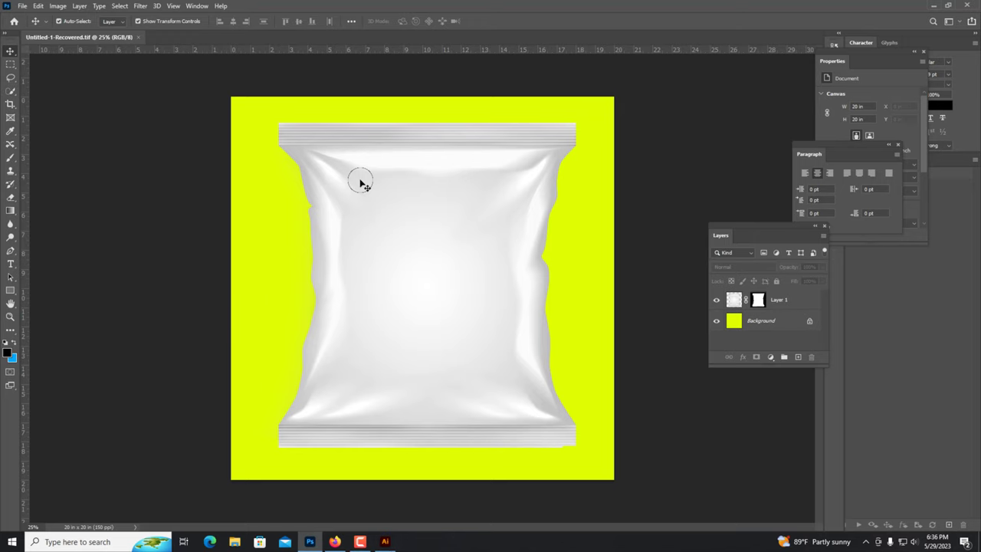
key("ctrl+n")
left_click(680, 177)
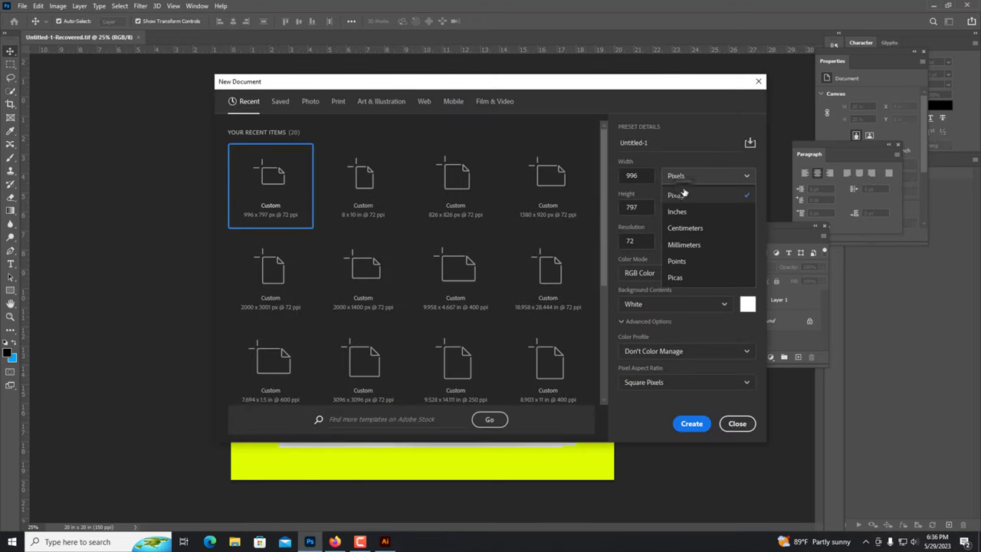
left_click(668, 211)
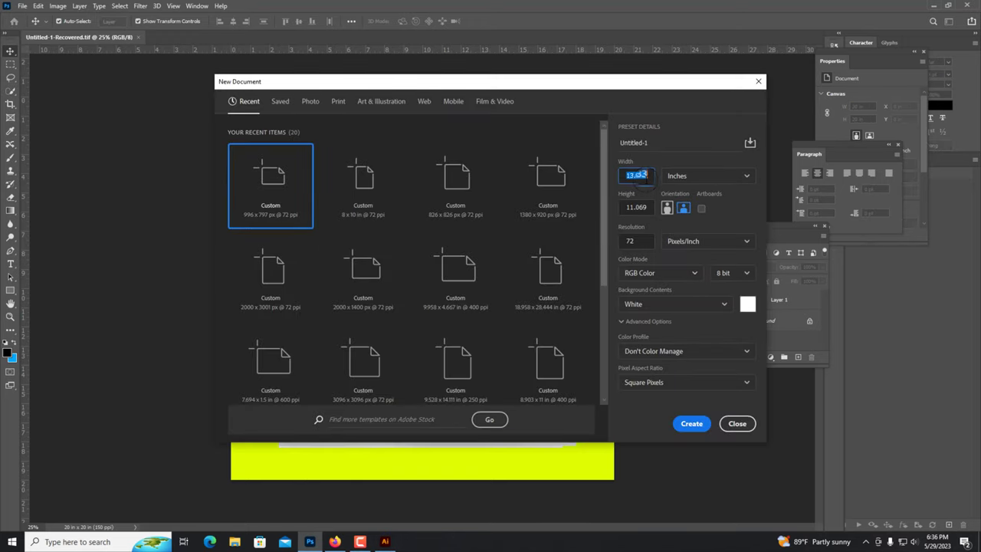
key("Tab")
type("30")
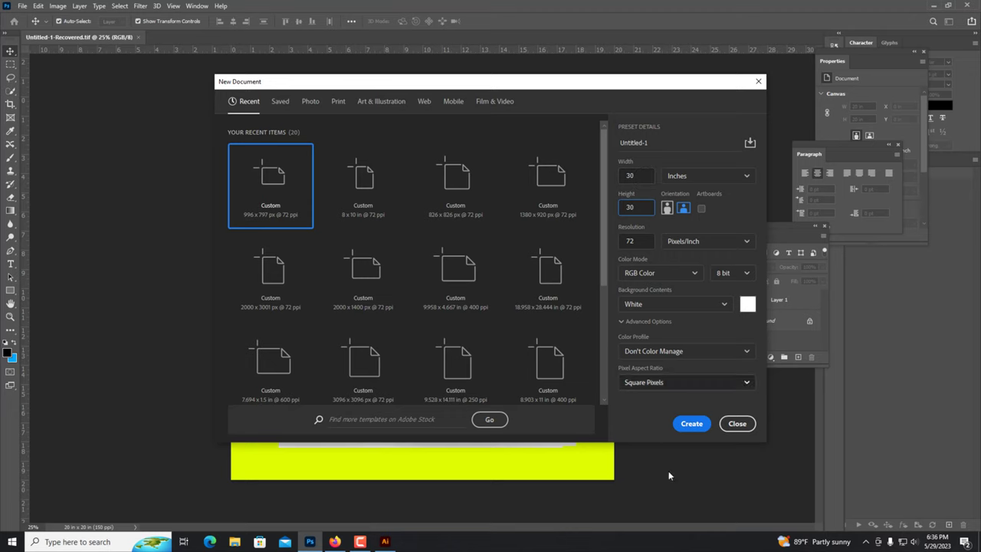
left_click(691, 423)
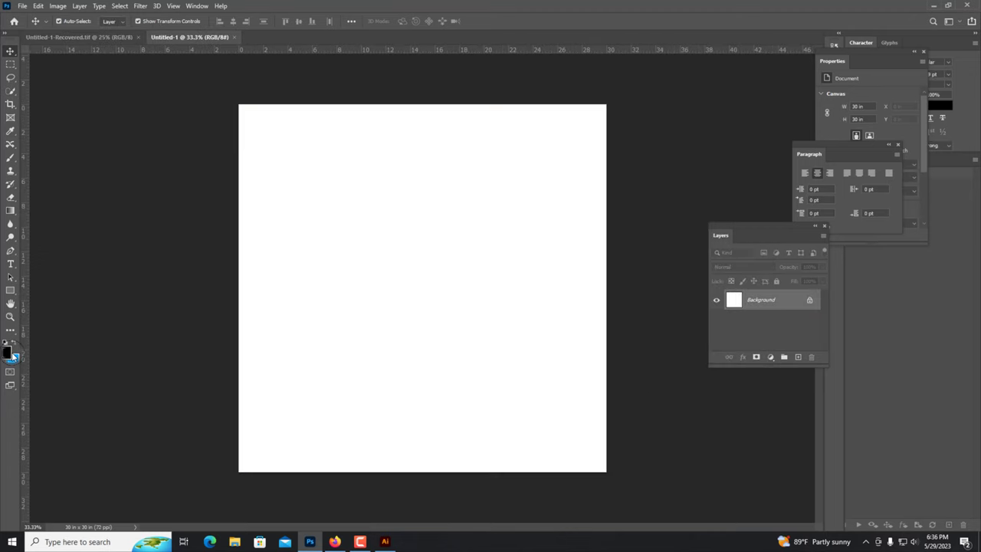
left_click(10, 354)
key("Escape")
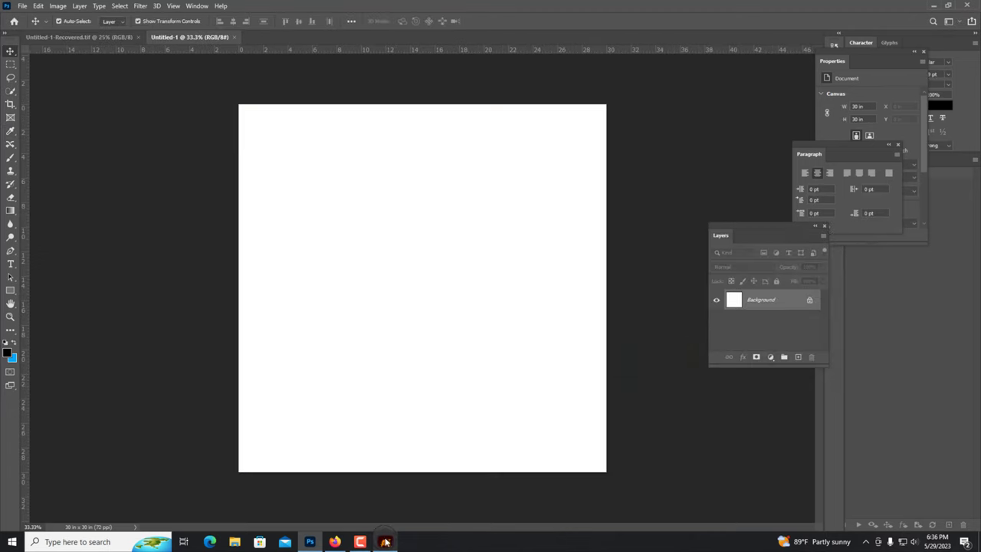
Step: Copy the red Wheel text in Illustrator and return to the blank Photoshop document
left_click(385, 541)
left_click(348, 228)
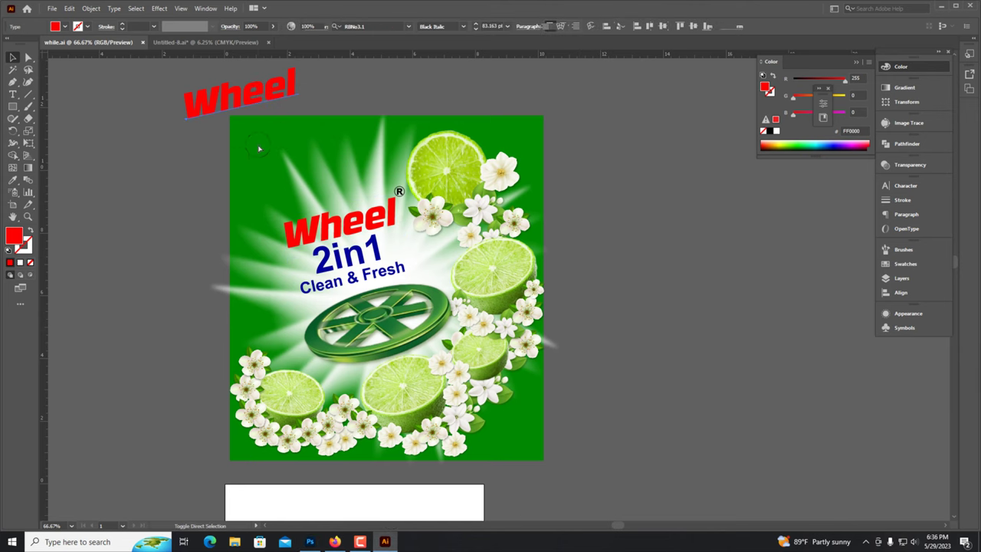
key("ctrl+g")
scroll(498, 284, "up", 1)
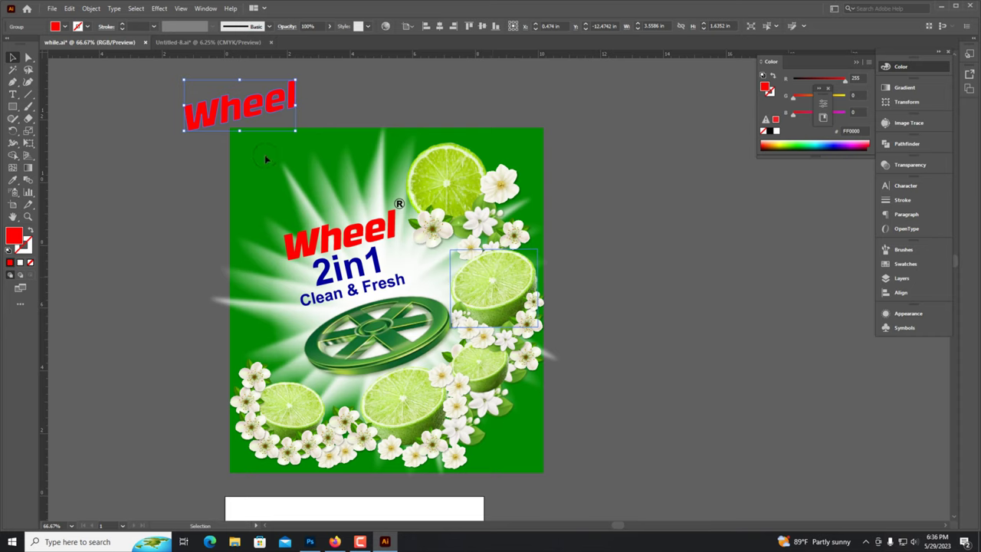
left_click(309, 541)
Step: Paste the Wheel text as pixels and enlarge it across the canvas
key("ctrl+v")
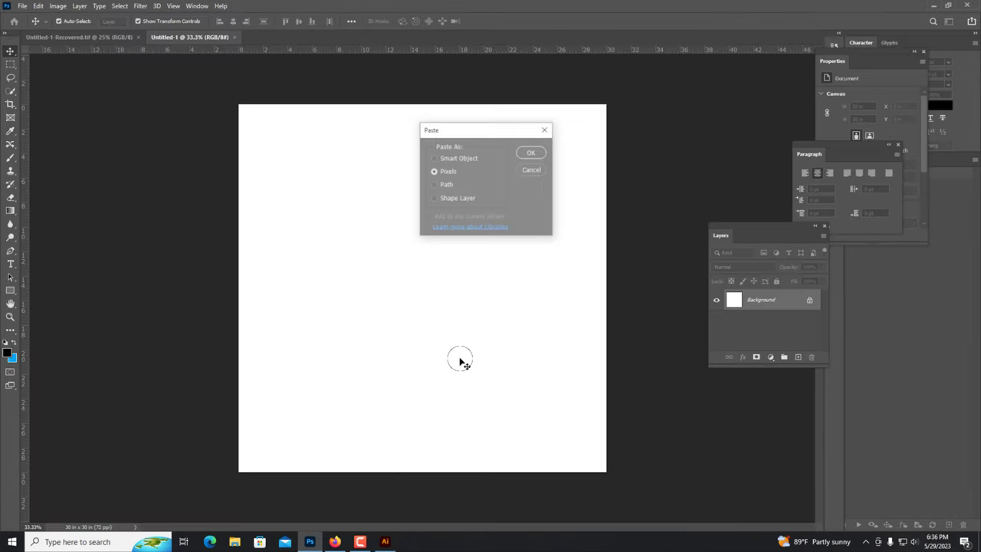
key("Return")
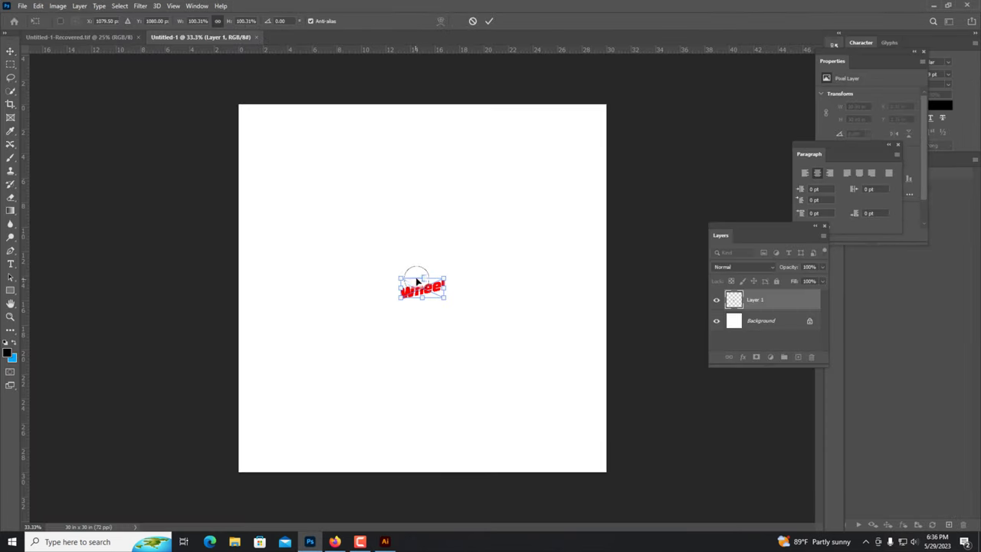
left_click_drag(422, 273, 428, 164)
left_click_drag(430, 253, 429, 263)
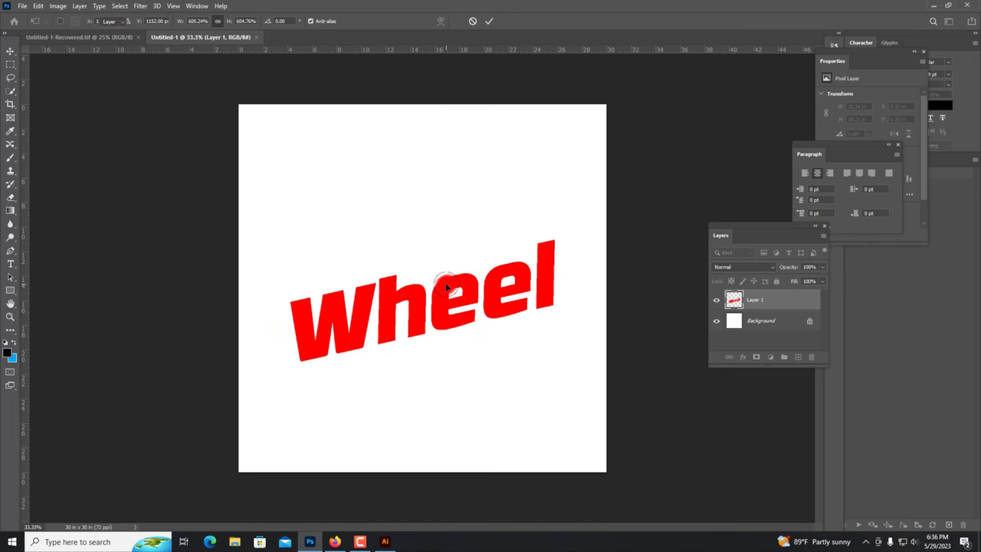
key("ctrl+plus")
key("Return")
Step: Give the Wheel layer a Bevel & Emboss with altitude 80 and about 38 px size
right_click(771, 304)
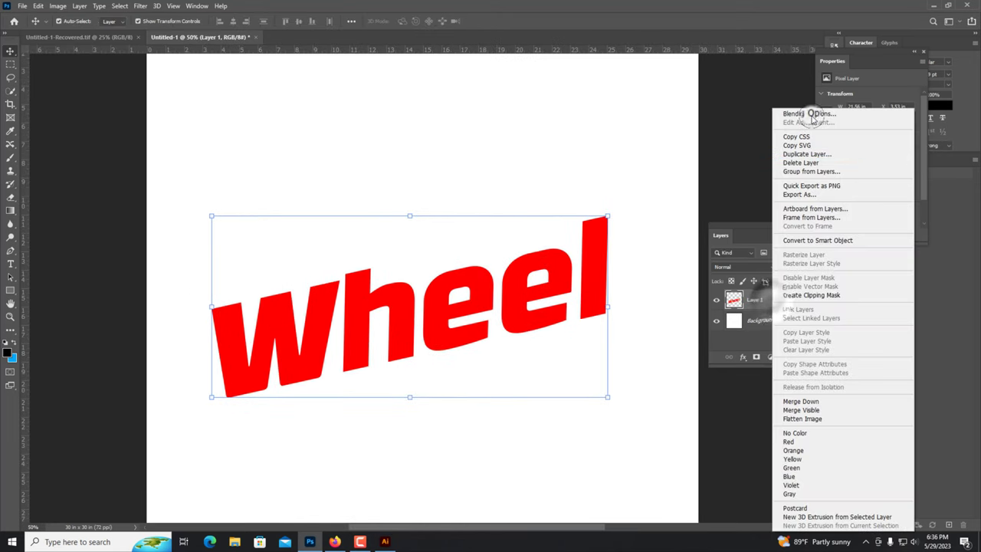
left_click(801, 110)
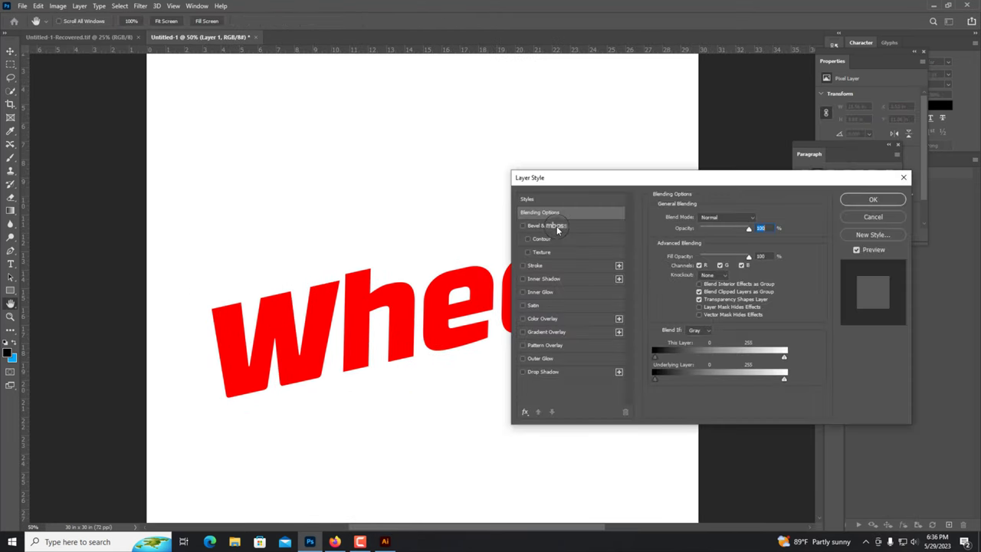
left_click(554, 226)
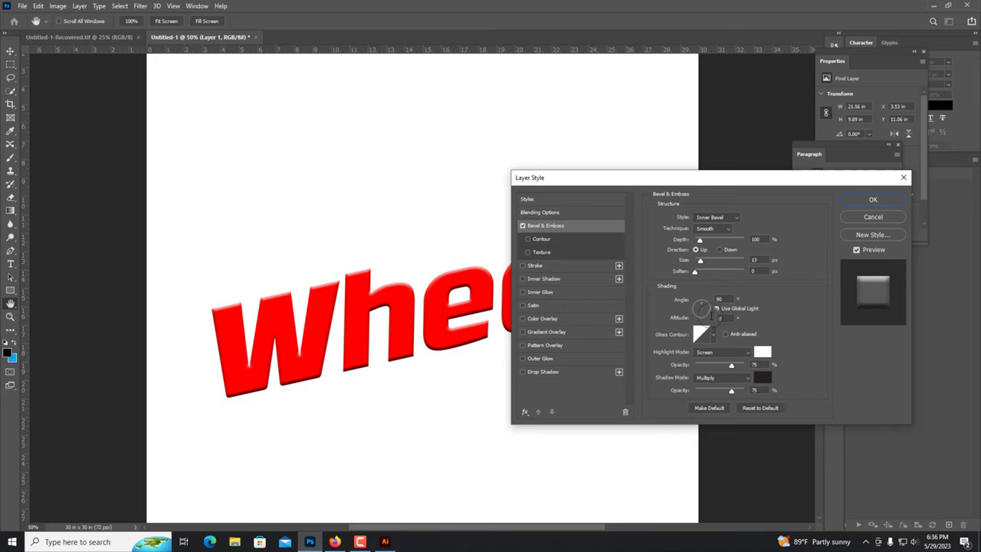
left_click_drag(712, 315, 695, 313)
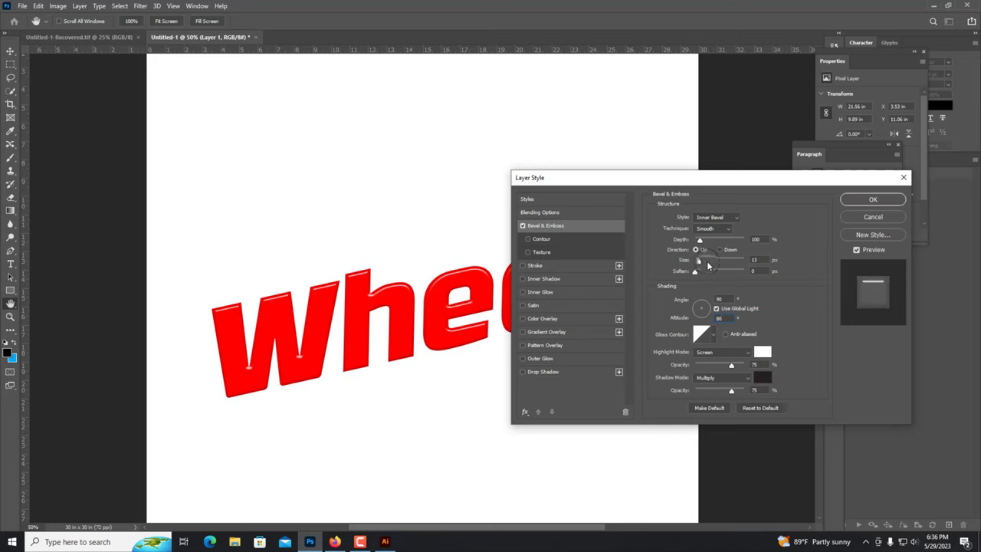
left_click(708, 261)
key("ctrl+plus")
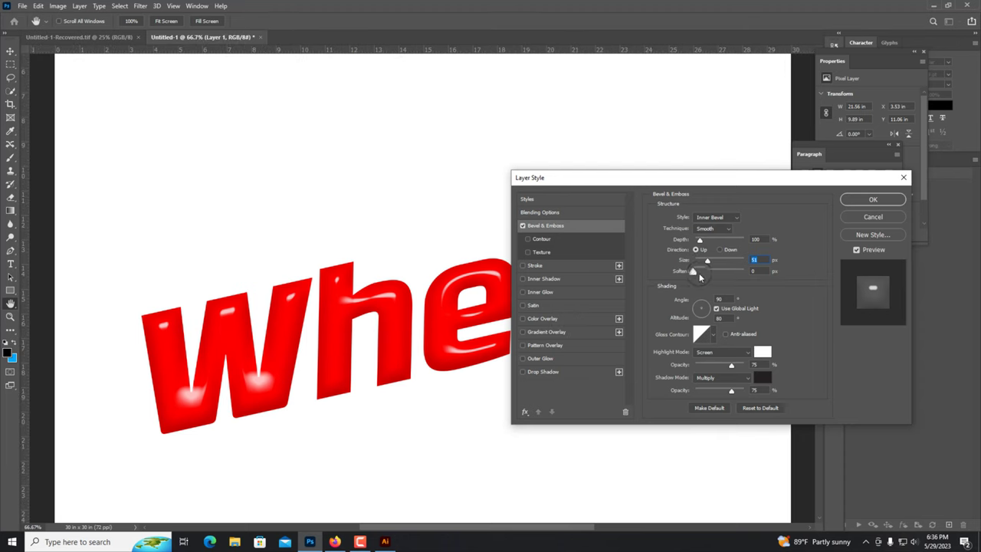
left_click_drag(707, 261, 705, 261)
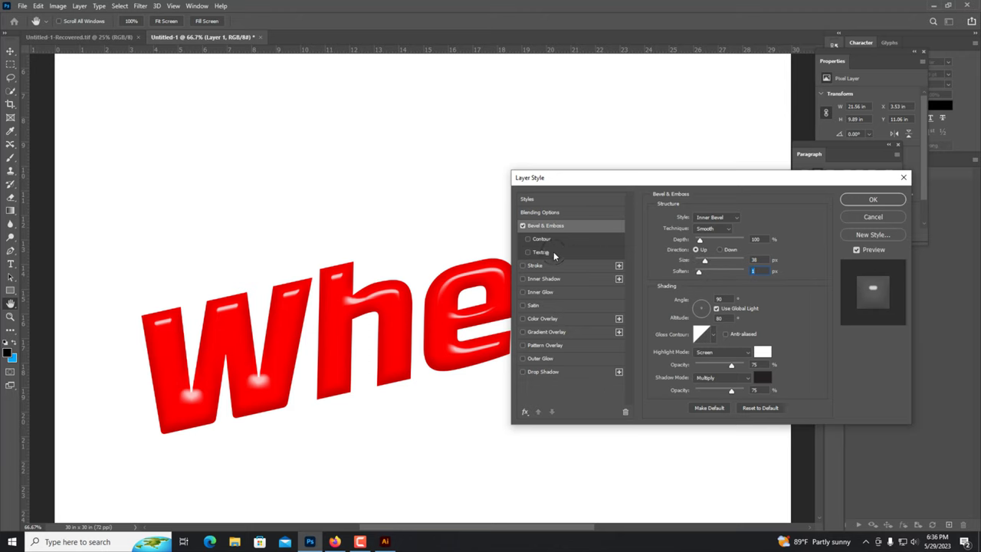
key("Return")
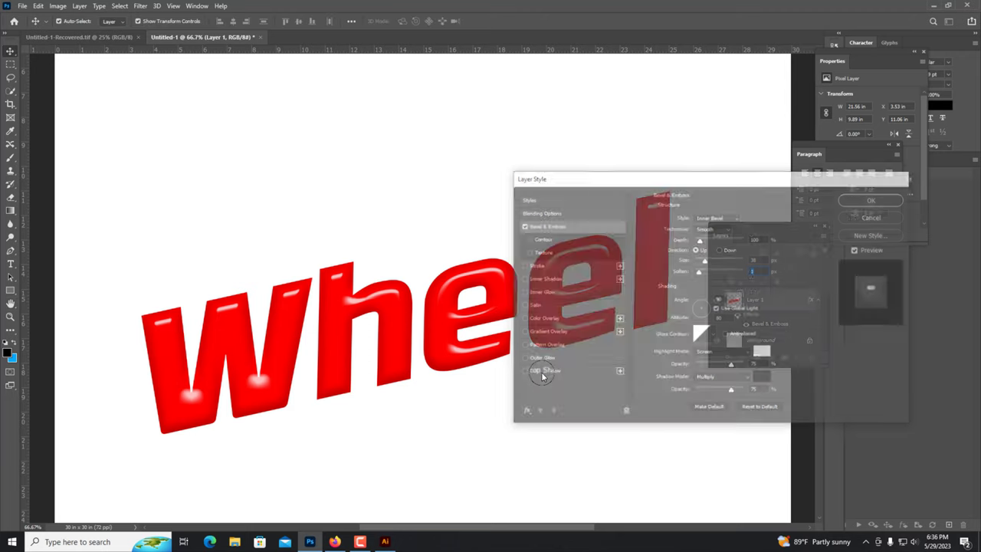
key("v")
key("ctrl+minus")
Step: Delete the white Background layer and crop the canvas tightly around the Wheel text
left_click(488, 182)
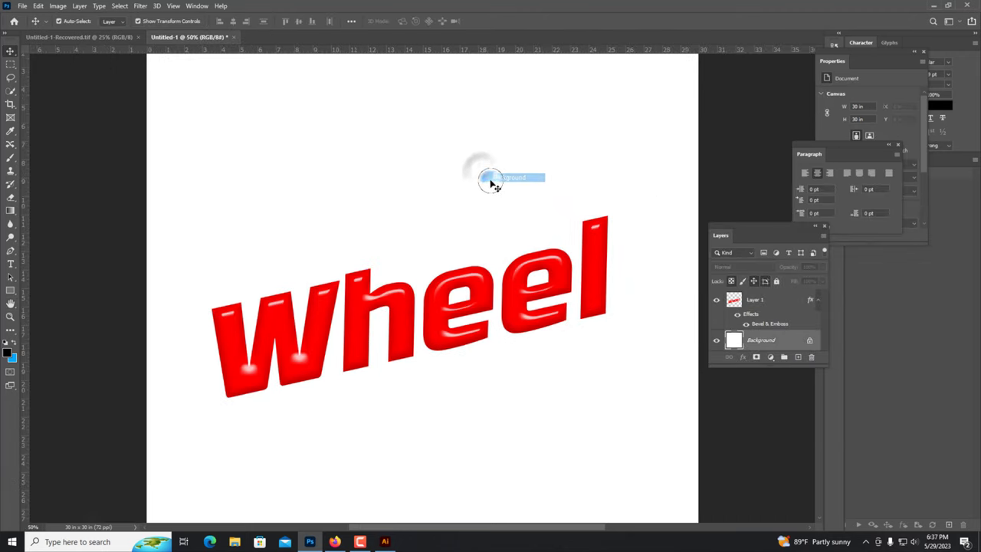
key("Delete")
left_click(11, 65)
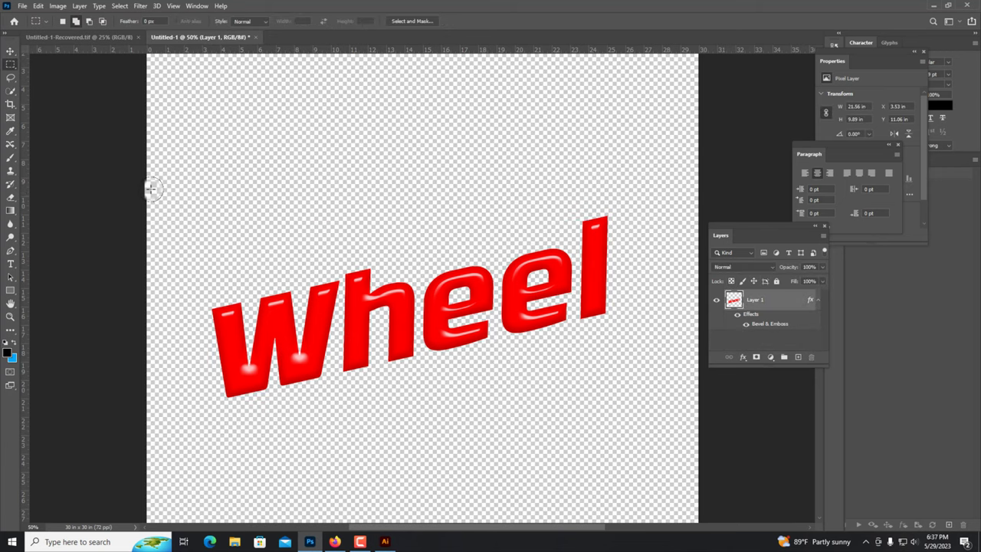
left_click_drag(180, 178, 641, 437)
key("alt+i")
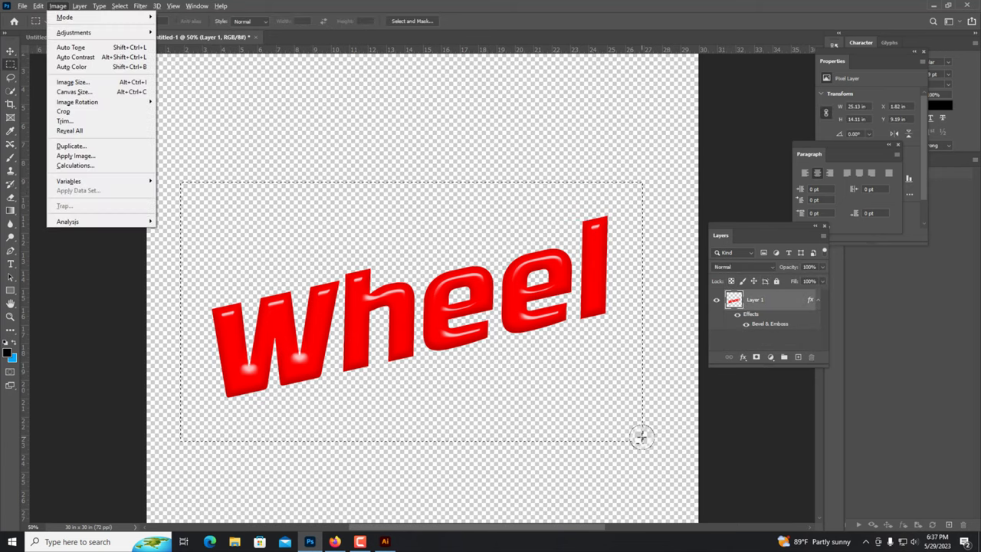
key("p")
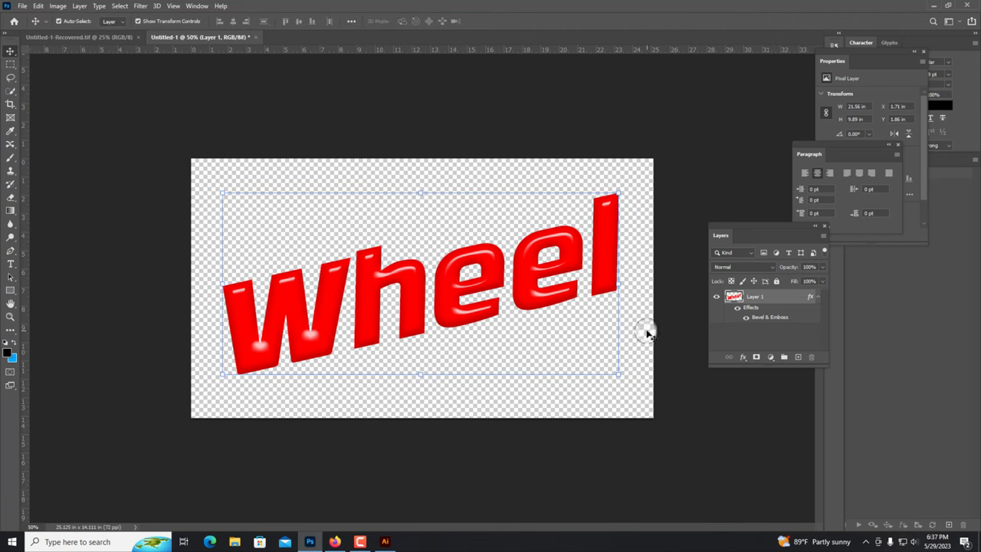
Step: Save the cropped Wheel image to this computer and switch back to Illustrator
key("ctrl+s")
left_click(554, 364)
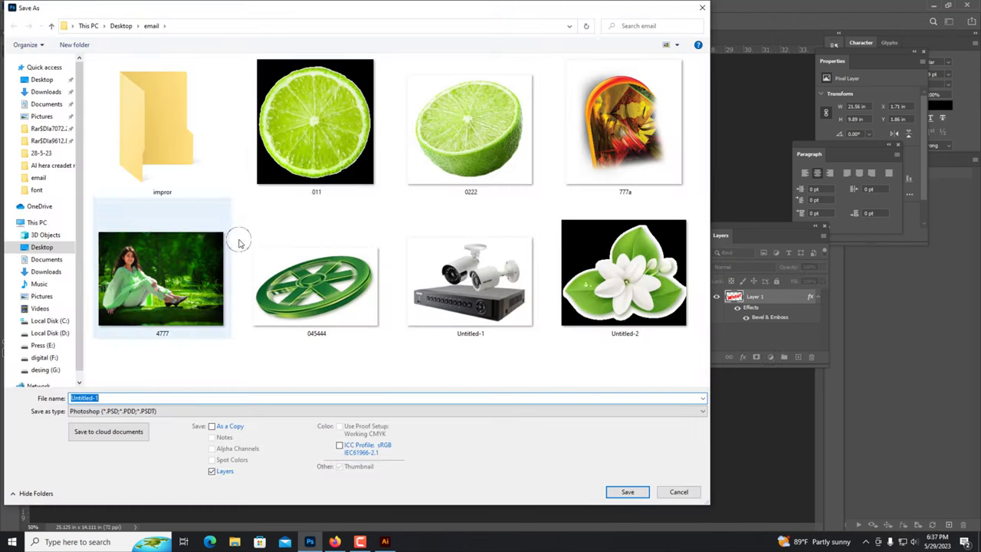
key("Return")
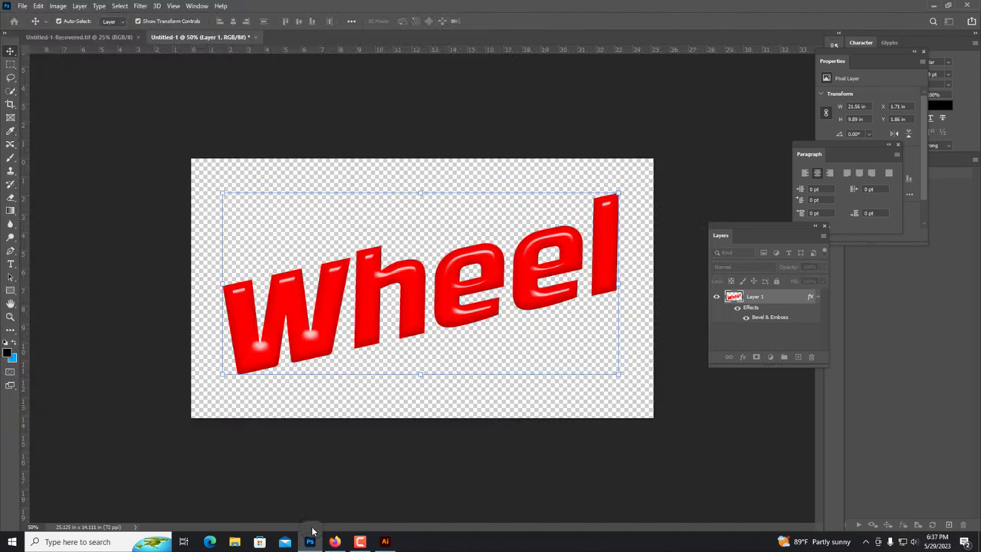
left_click(384, 541)
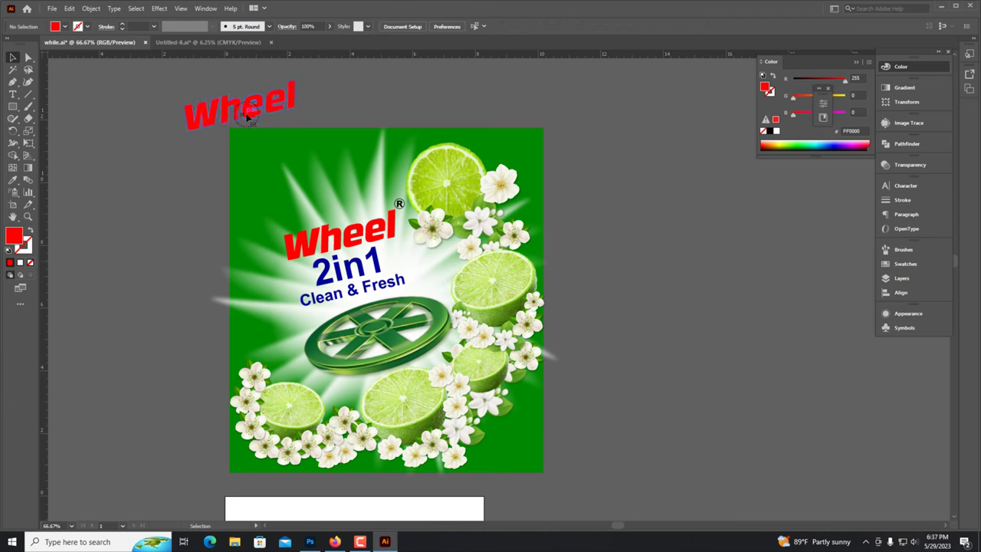
Step: Move the flat red Wheel text off the artboard to the right of the label
left_click(285, 110)
left_click_drag(356, 240, 645, 242)
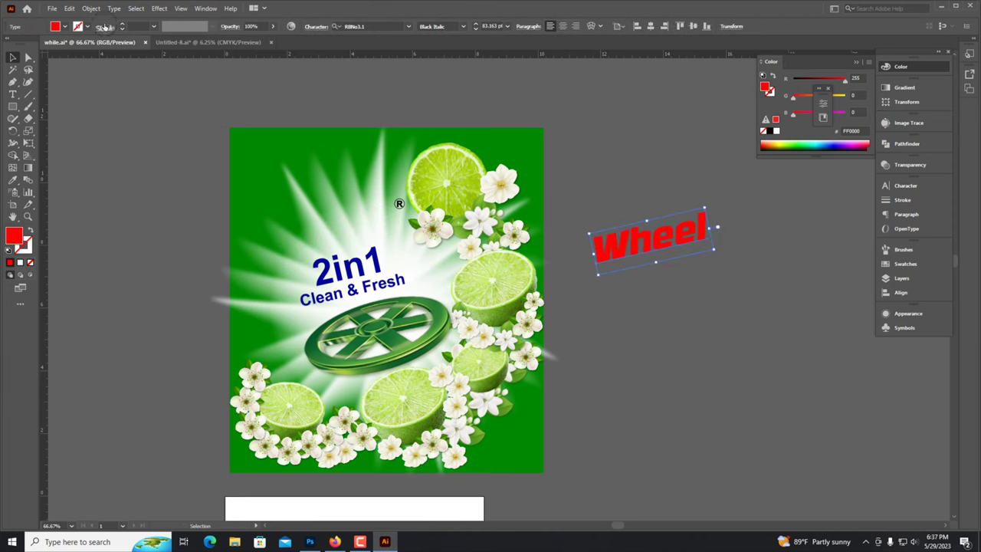
left_click(52, 7)
left_click(72, 42)
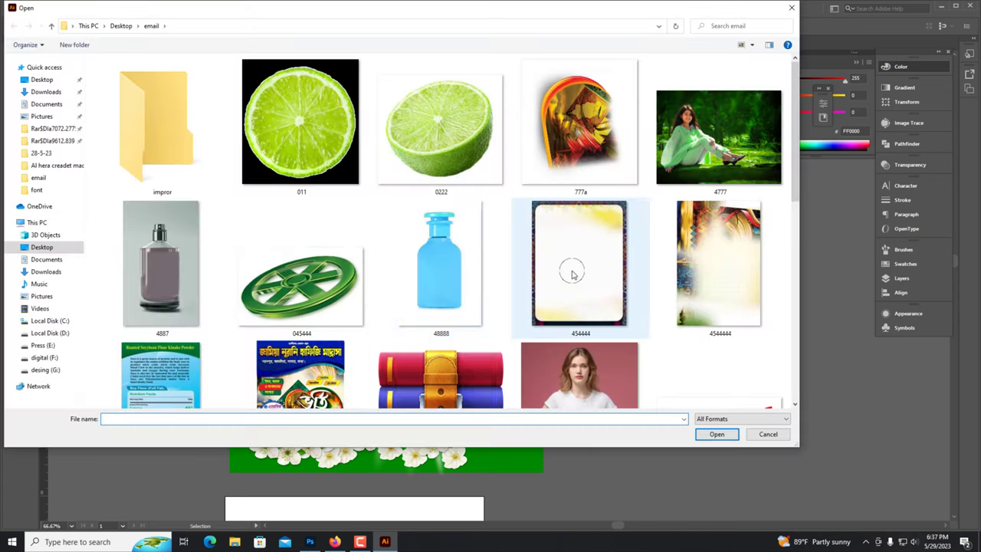
Step: Open hh.psd, delete its imported Wheel artwork, and close it without saving
scroll(565, 267, "down", 10)
scroll(605, 274, "up", 2)
scroll(711, 211, "up", 8)
double_click(711, 212)
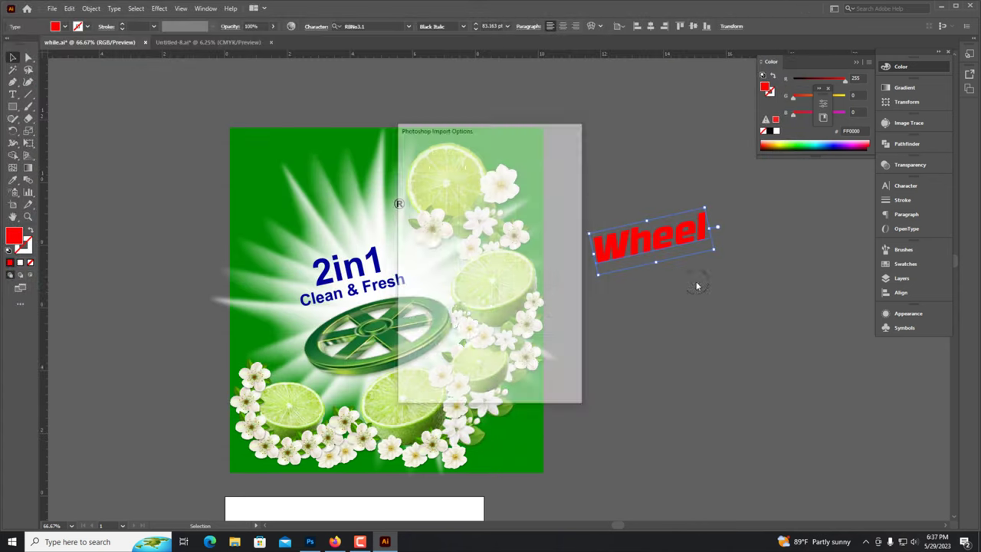
left_click(507, 382)
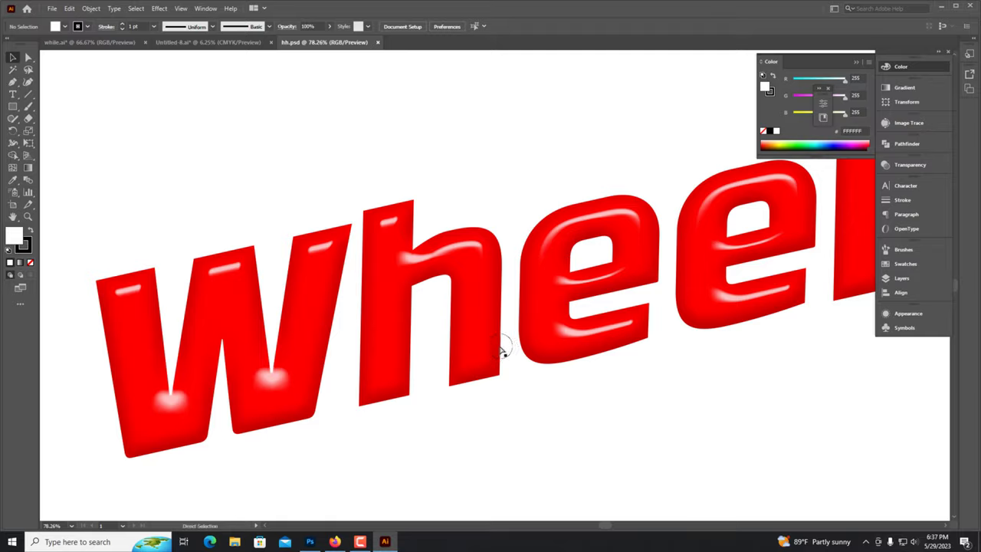
key("ctrl+minus")
key("ctrl+minus")
key("ctrl+minus")
key("ctrl+a")
key("Delete")
key("ctrl+w")
left_click(537, 285)
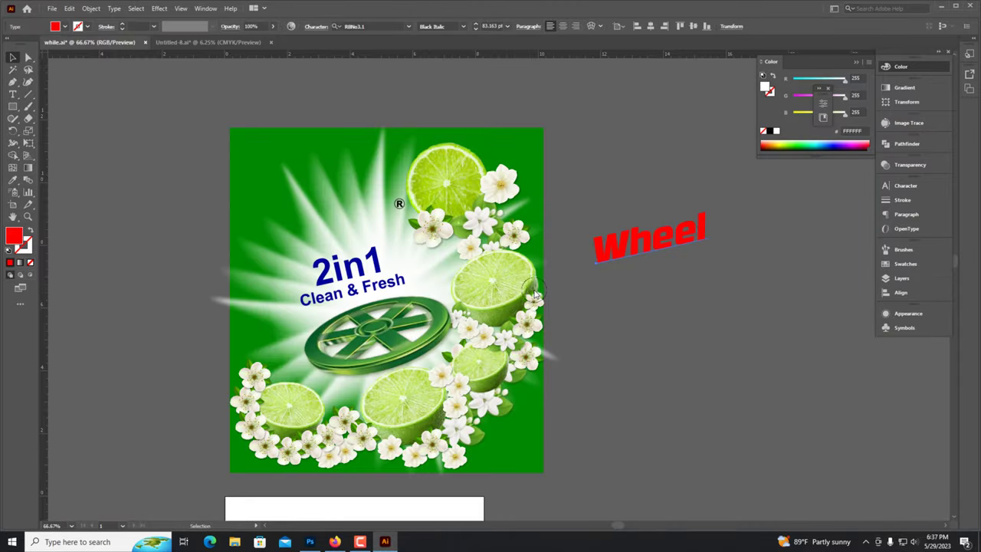
Step: Place the beveled Wheel image at the top of the label and shrink it to fit
left_click(192, 263)
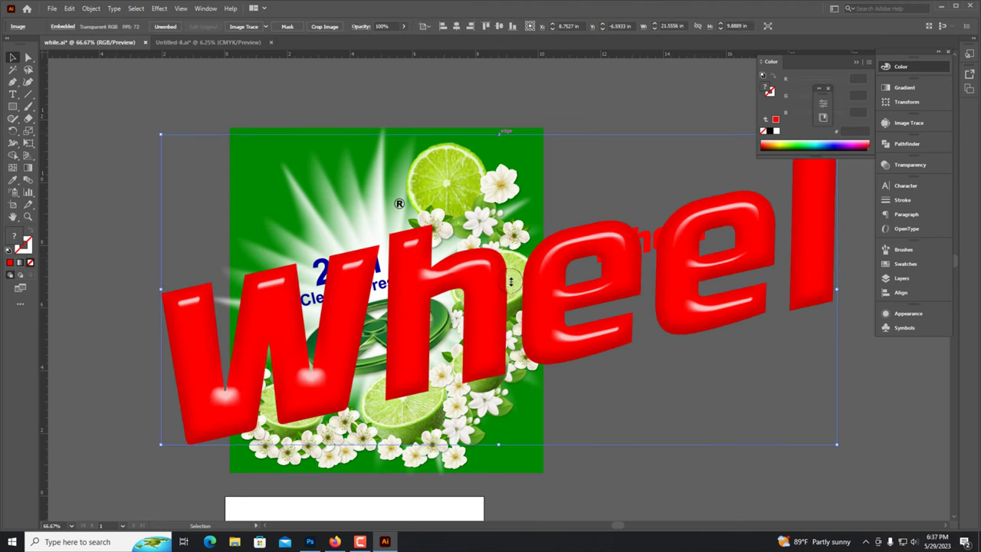
left_click_drag(498, 134, 499, 283)
left_click_drag(675, 363, 552, 363)
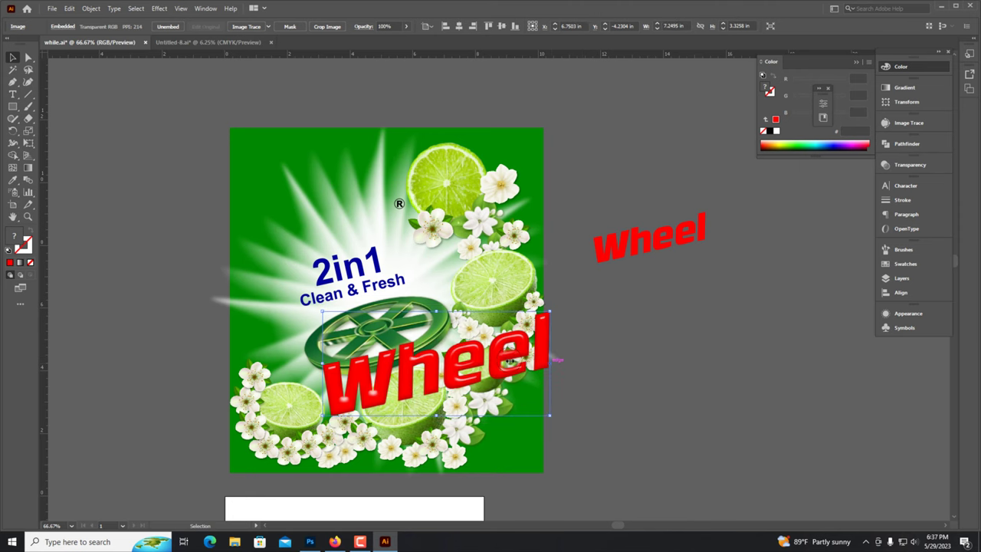
left_click_drag(552, 364, 479, 363)
left_click_drag(433, 313, 383, 219)
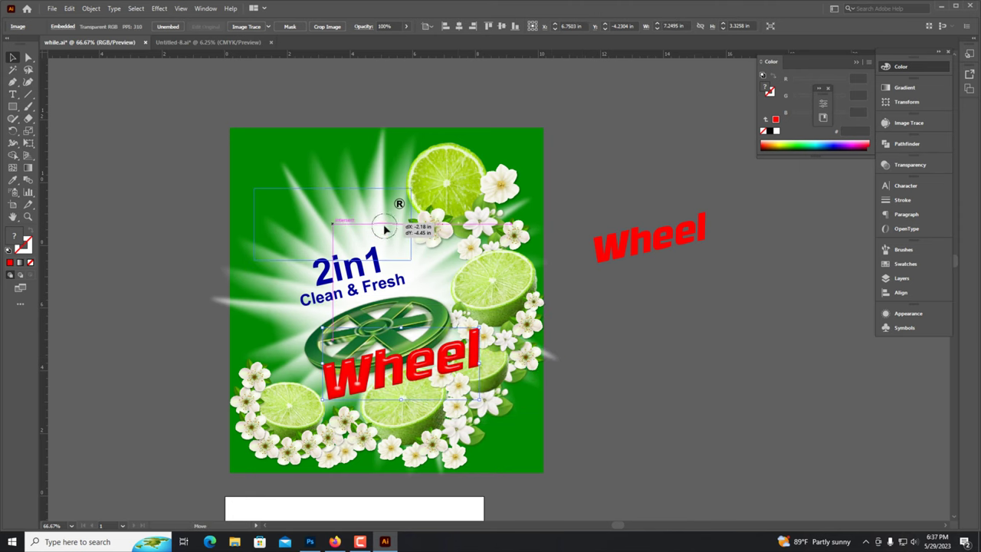
left_click(627, 328)
scroll(452, 259, "up", 3)
left_click(452, 259)
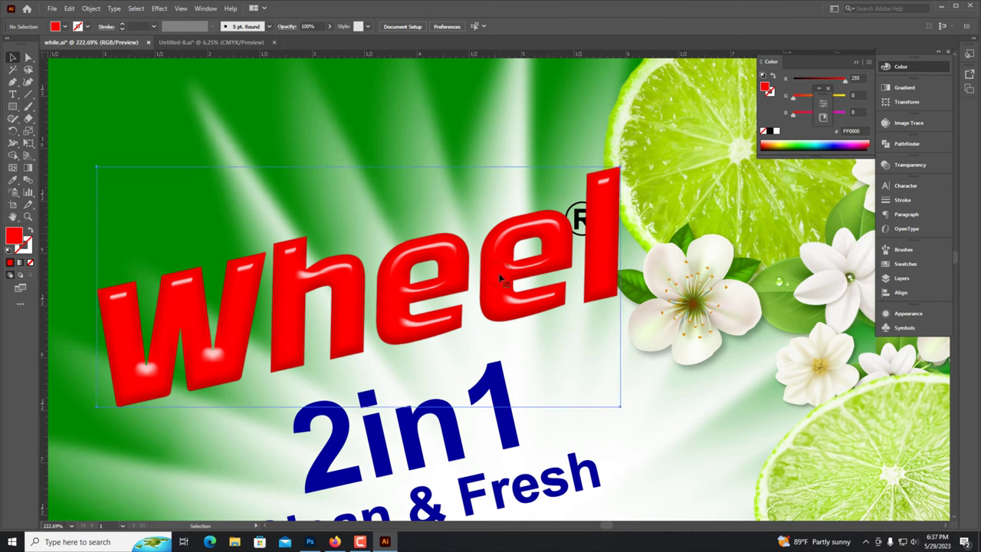
mouse_move(618, 281)
left_mouse_down()
mouse_move(507, 272)
mouse_move(536, 291)
mouse_move(503, 310)
mouse_move(562, 325)
left_mouse_up()
Step: Move the ® mark slightly left and scale it down
left_click_drag(583, 220, 557, 220)
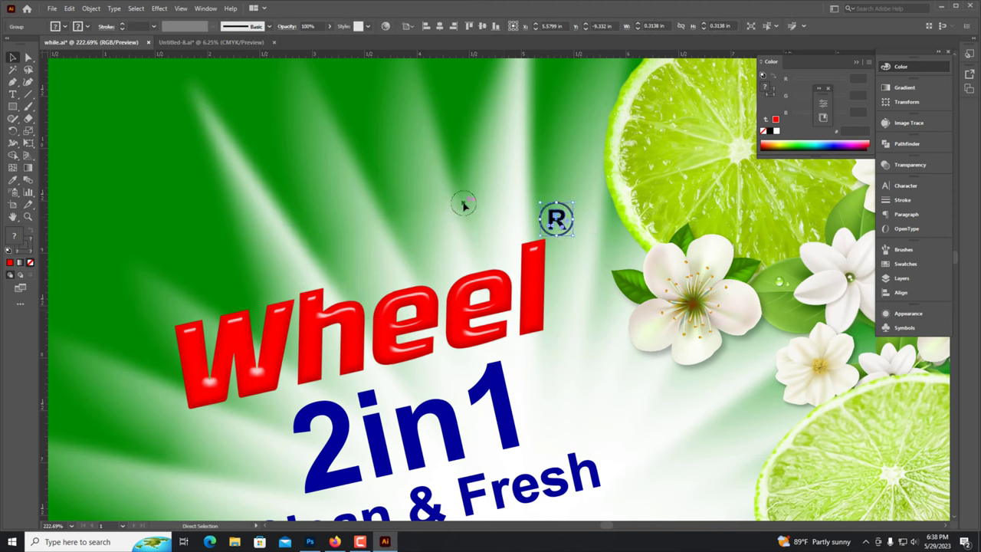
scroll(573, 201, "up", 3)
left_click_drag(572, 208, 563, 215)
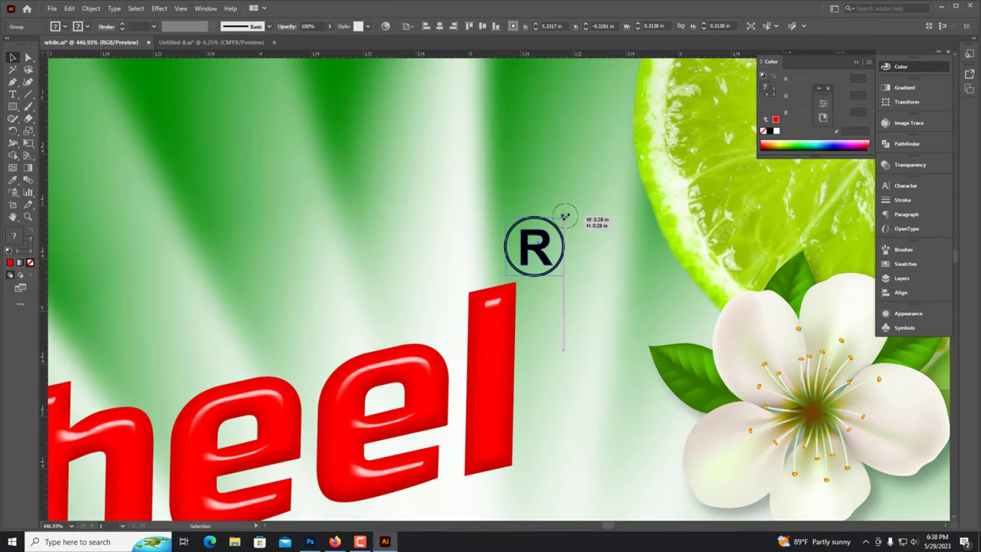
scroll(562, 214, "down", 2)
scroll(559, 212, "down", 2)
Step: Group the Wheel, 2in1 and Clean & Fresh titles and scale the group down slightly
left_click(456, 347, "shift")
scroll(456, 346, "down", 1)
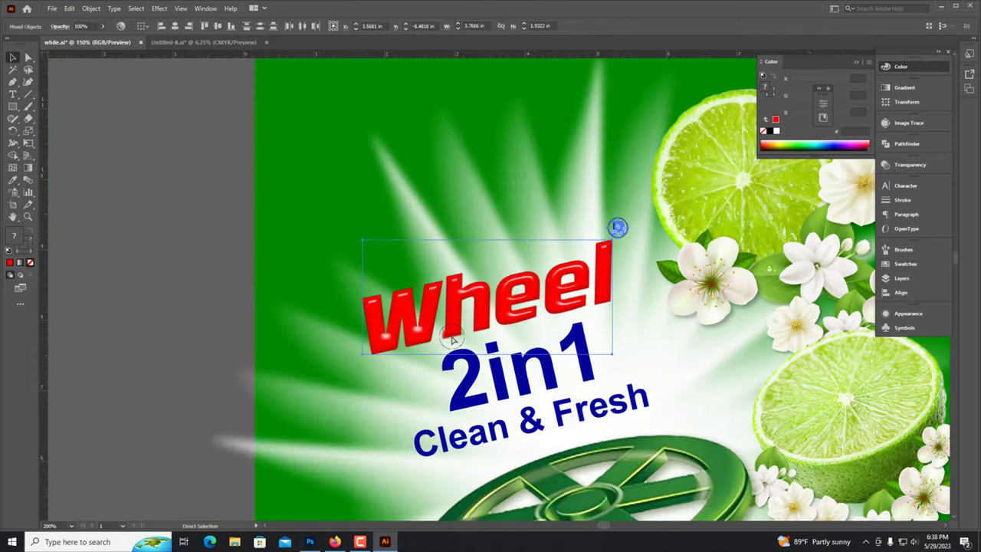
scroll(475, 349, "down", 1)
left_click(585, 360, "shift")
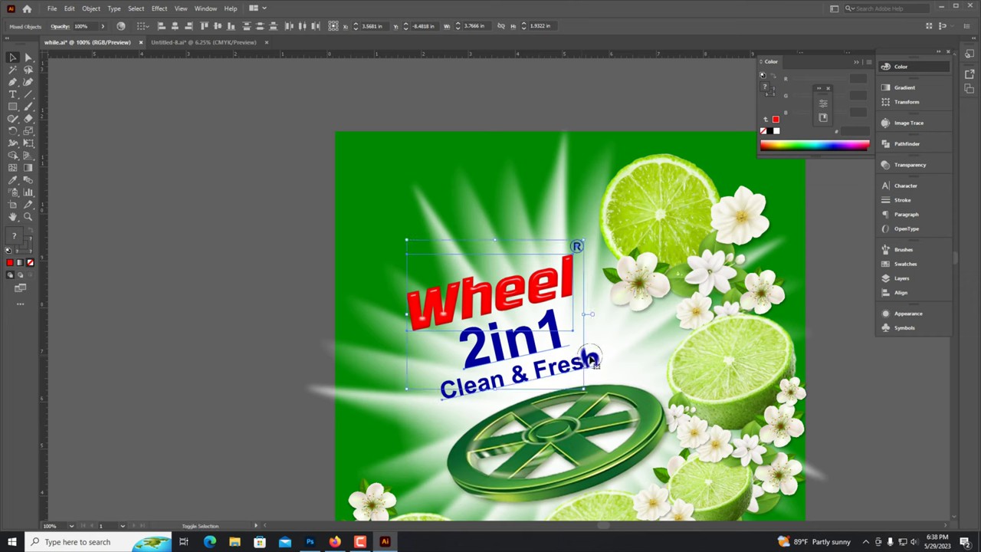
key("ctrl+g")
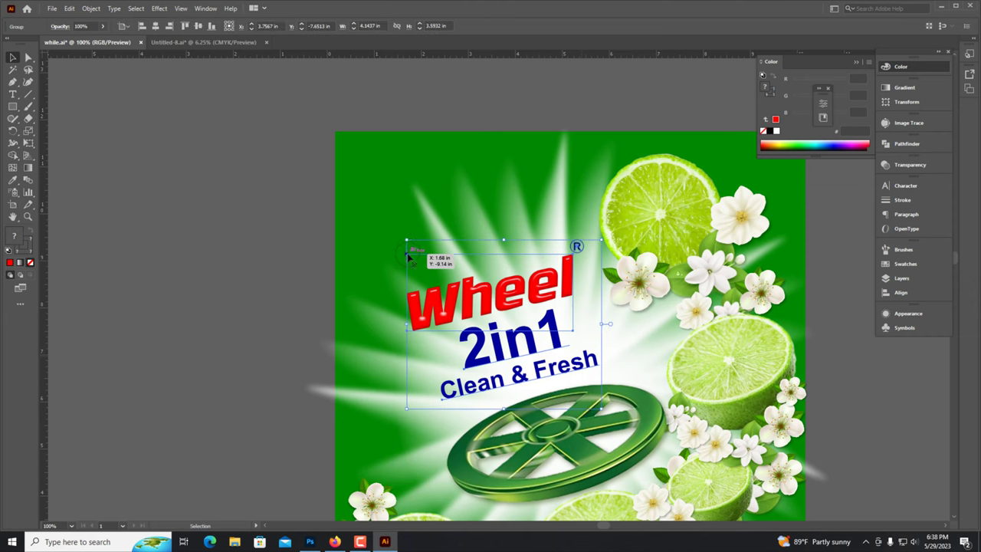
left_click_drag(406, 241, 419, 253)
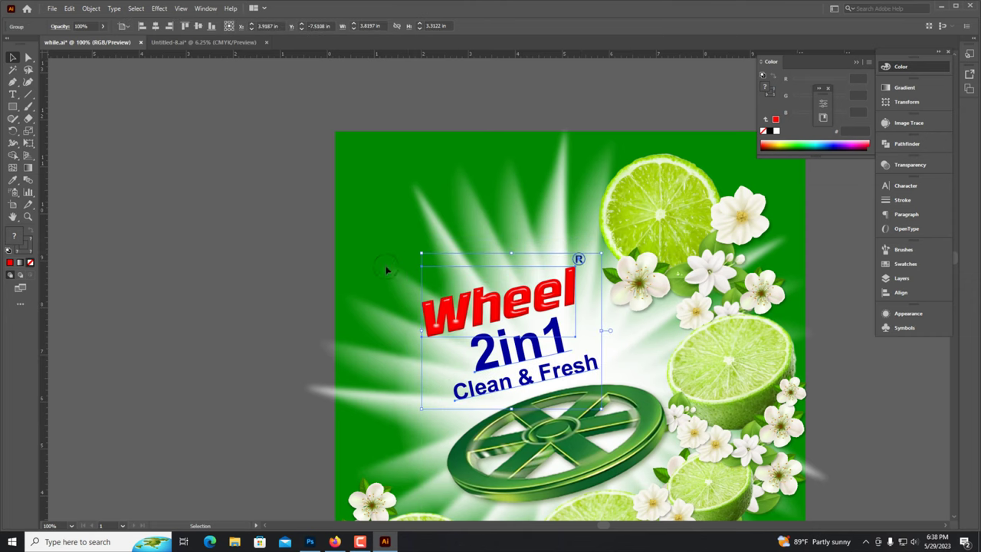
left_click(219, 308)
key("ctrl+minus")
Step: Shrink the wheel image from its top edge and nudge the title group right and down
scroll(265, 282, "down", 3)
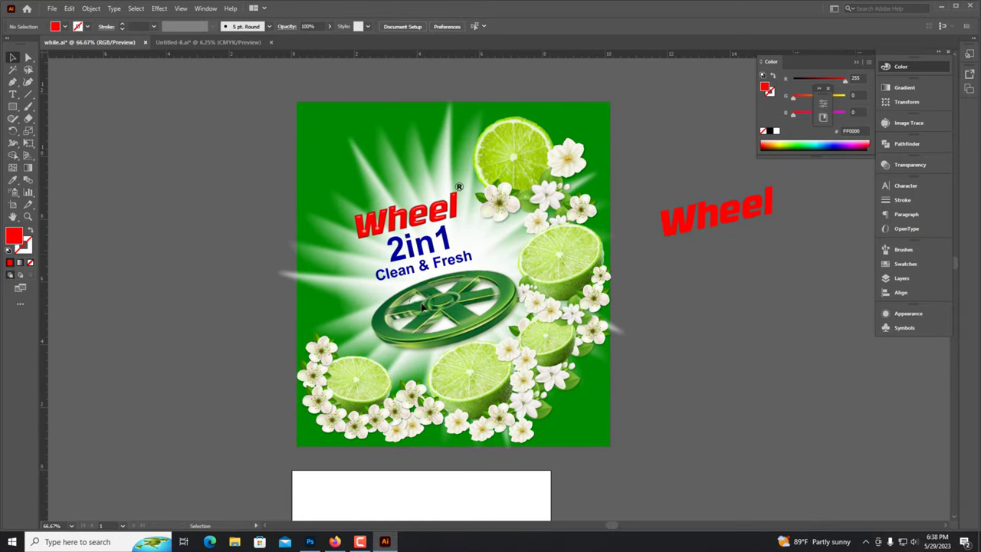
scroll(477, 223, "up", 2)
key("v")
left_click(422, 277)
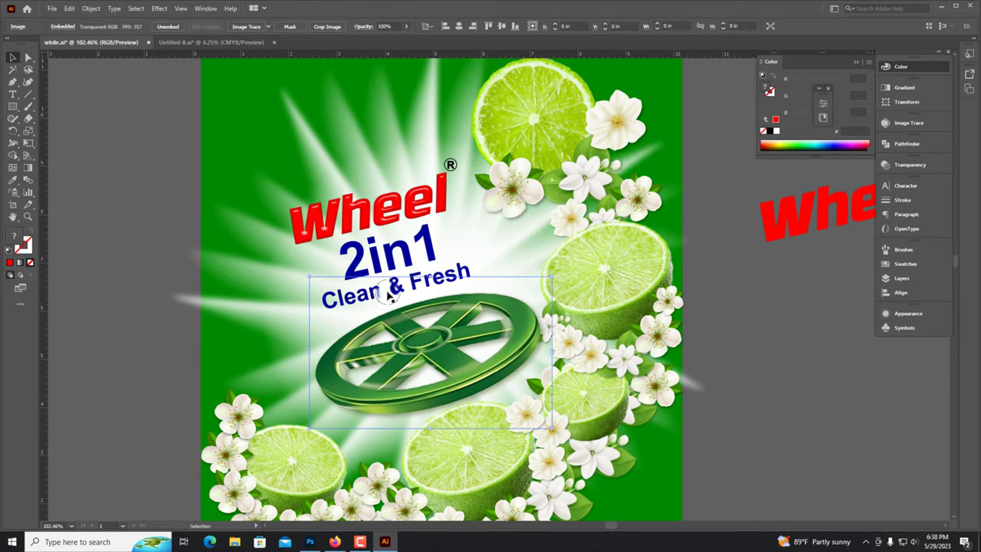
left_click_drag(430, 278, 430, 308)
left_click_drag(422, 270, 430, 278)
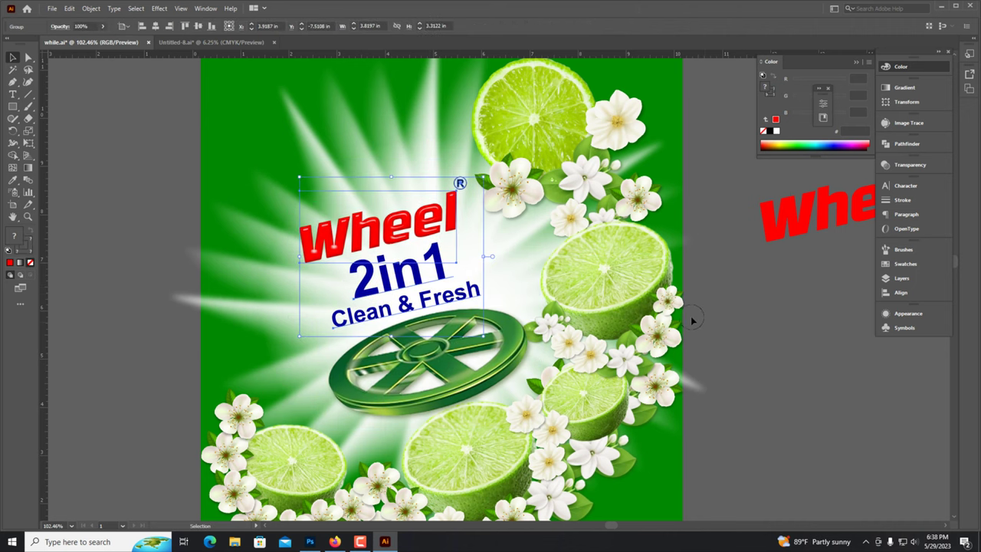
Step: Move the loose red Wheel text up and right, then save while.ai
scroll(640, 311, "right", 2)
left_click(639, 311)
key("ctrl+1")
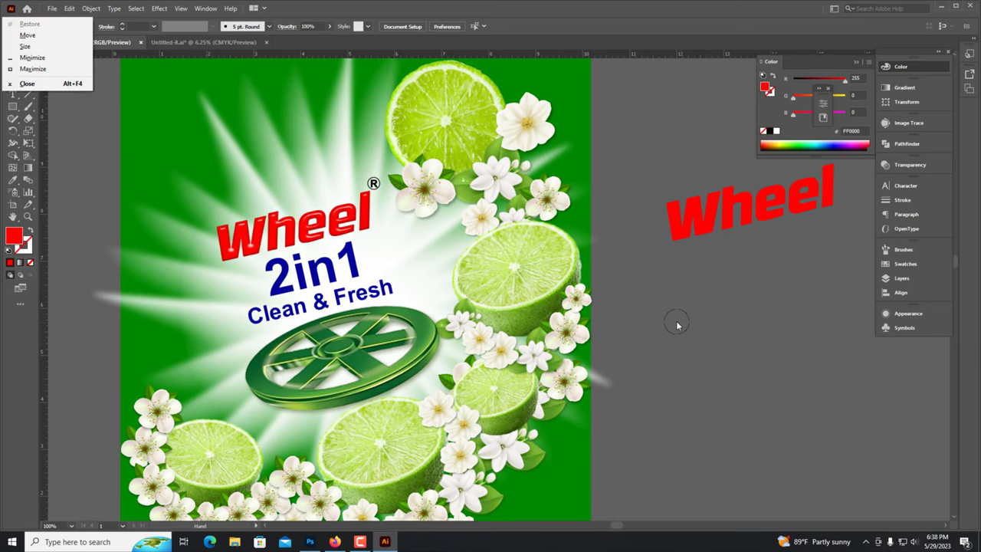
key("ctrl+minus")
left_click_drag(694, 231, 789, 203)
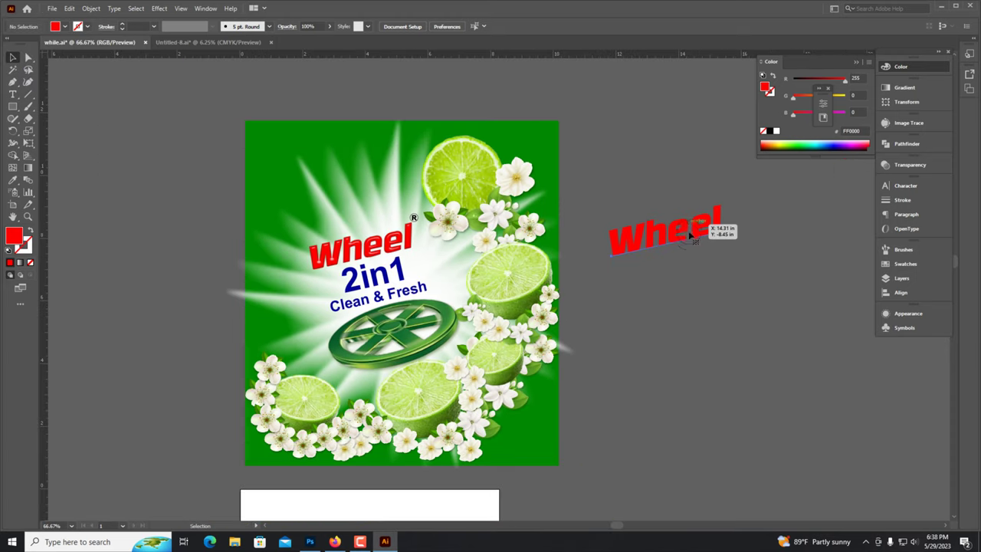
left_click(610, 337)
scroll(613, 334, "up", 2)
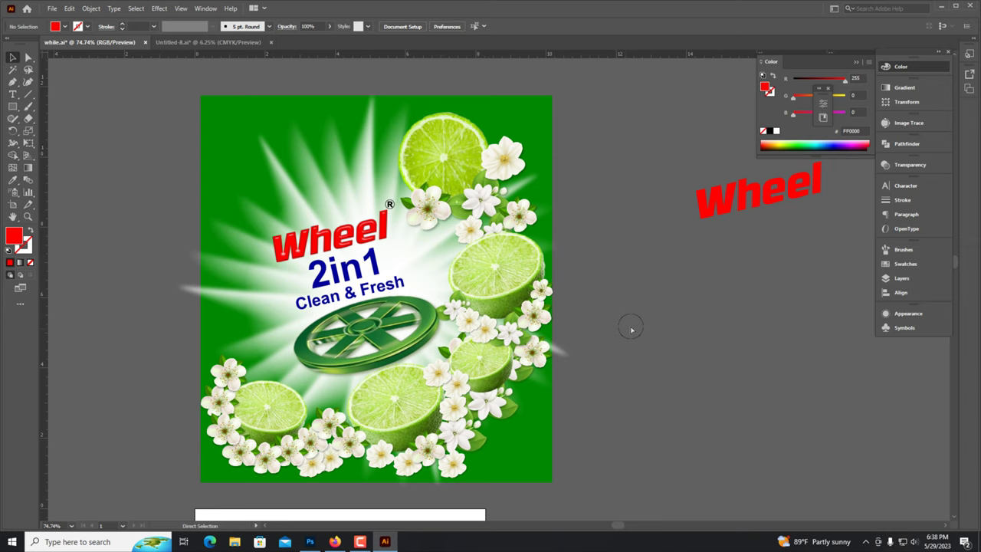
key("ctrl+s")
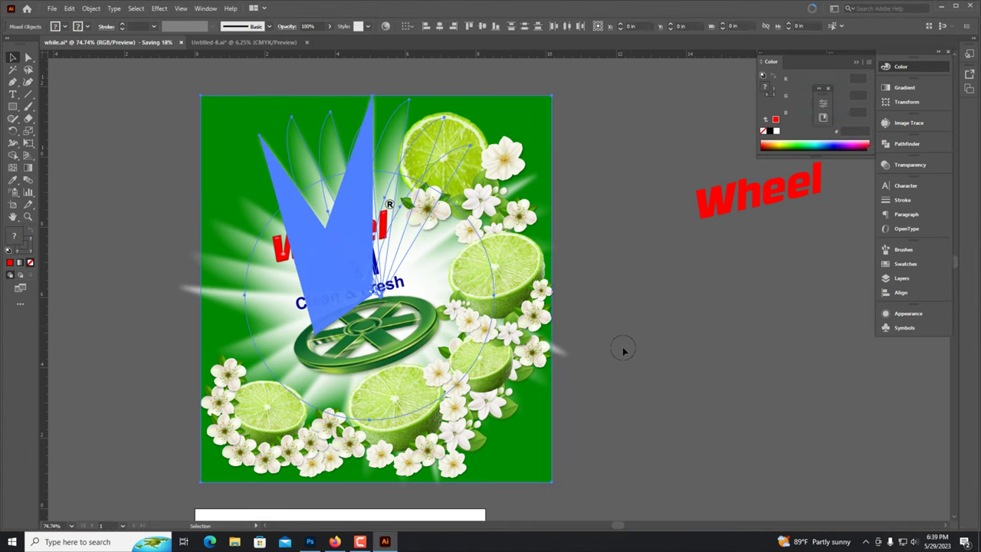
Step: Bring the green background rectangle in front of all the label artwork
left_click(539, 443)
key("a")
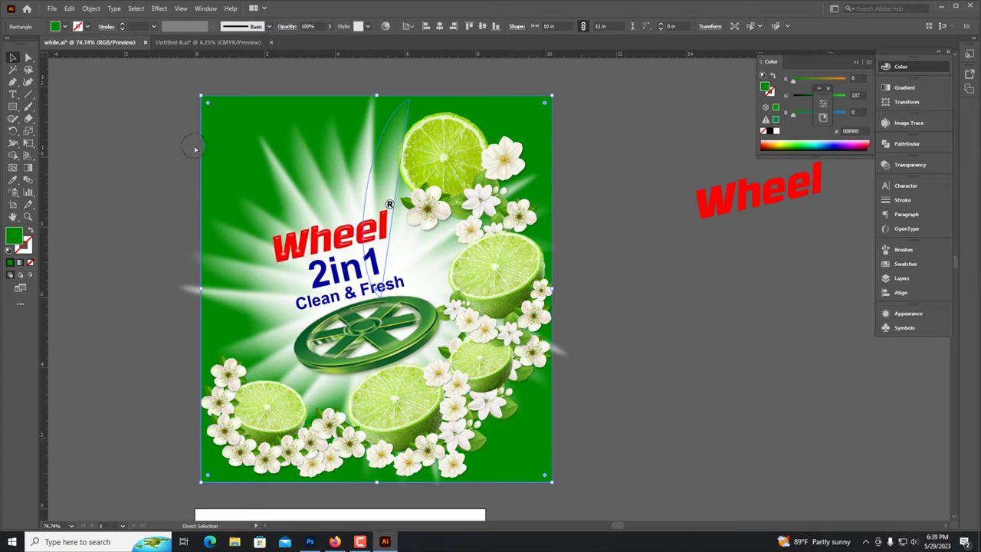
key("ctrl+shift+bracketright")
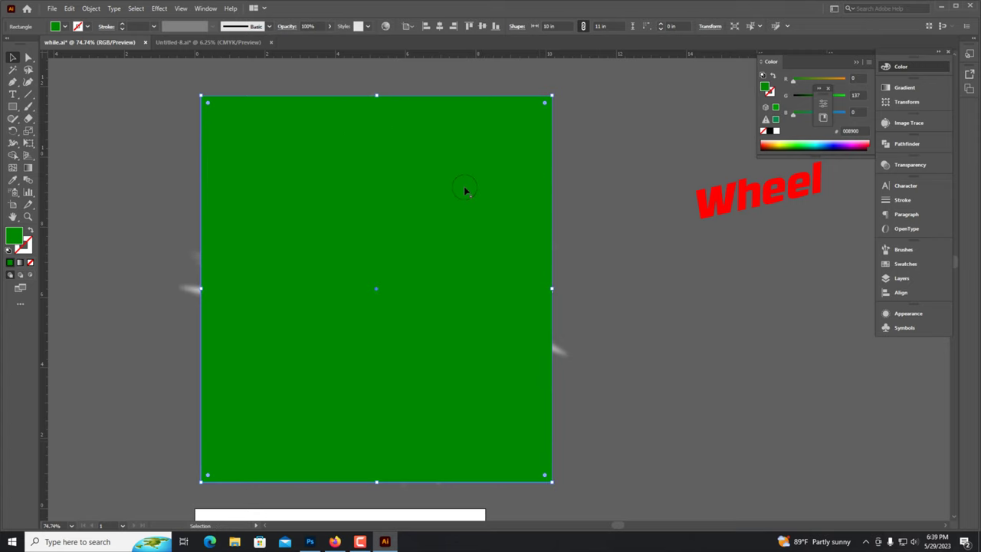
Step: Clip all label artwork to the 10 × 11 in green rectangle, save while.ai, and reselect it
key("ctrl+a")
right_click(465, 190)
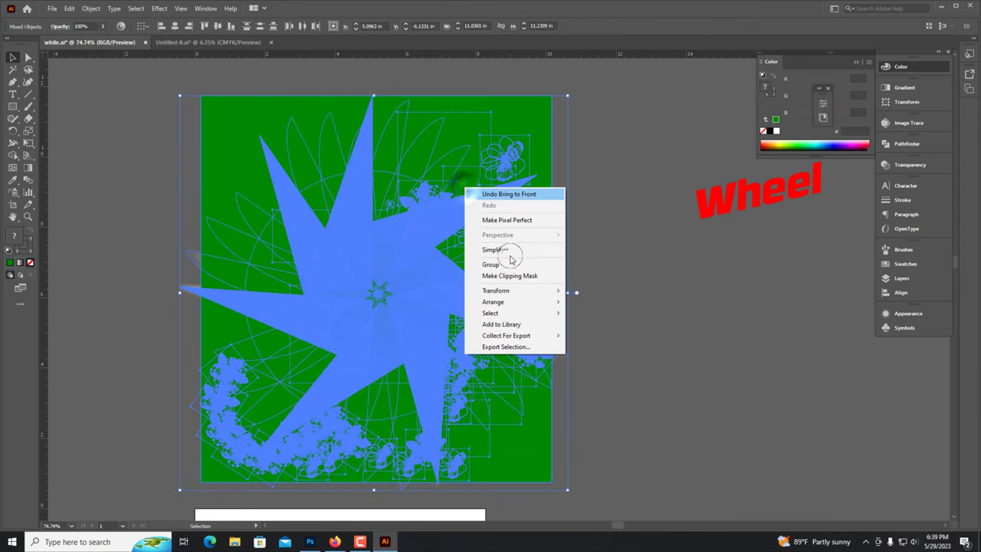
left_click(590, 276)
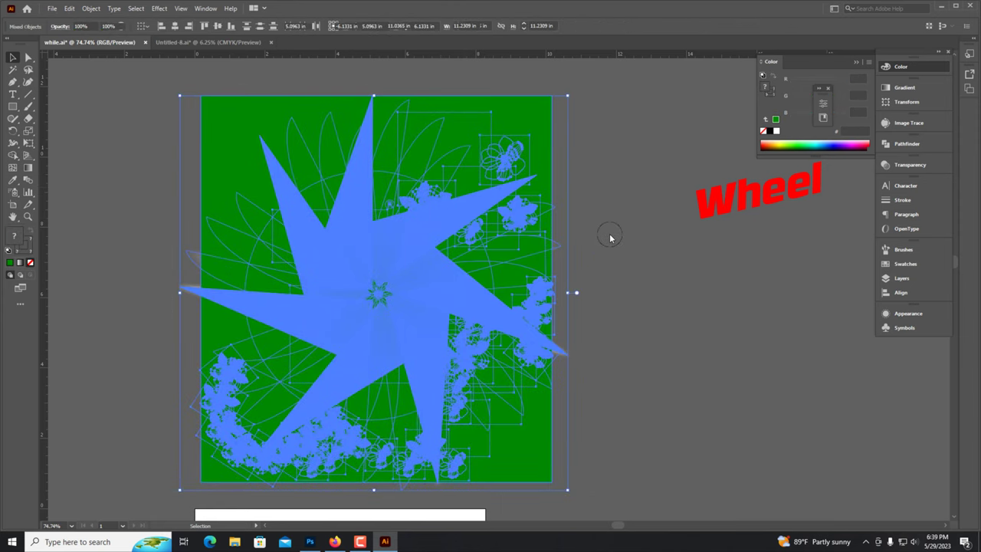
key("ctrl+7")
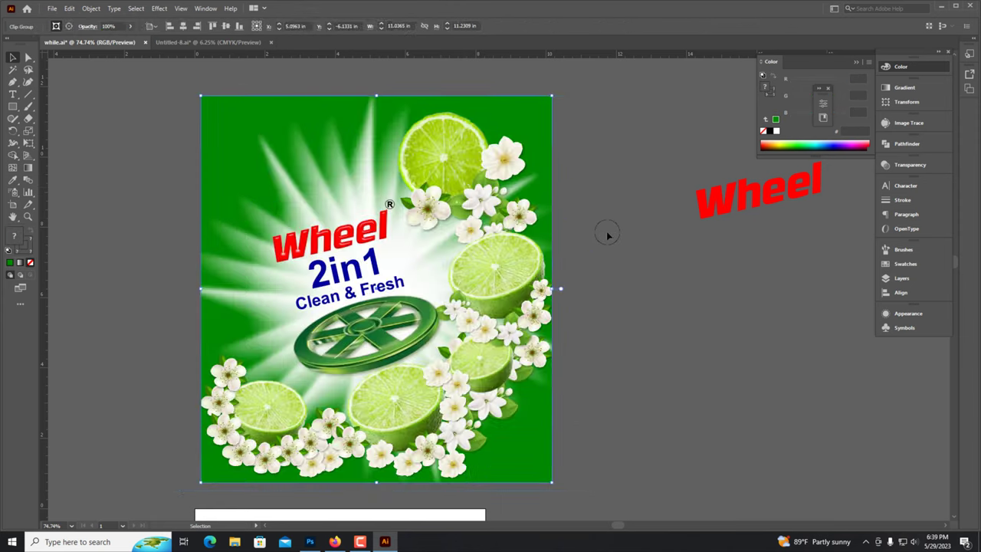
left_click(607, 235)
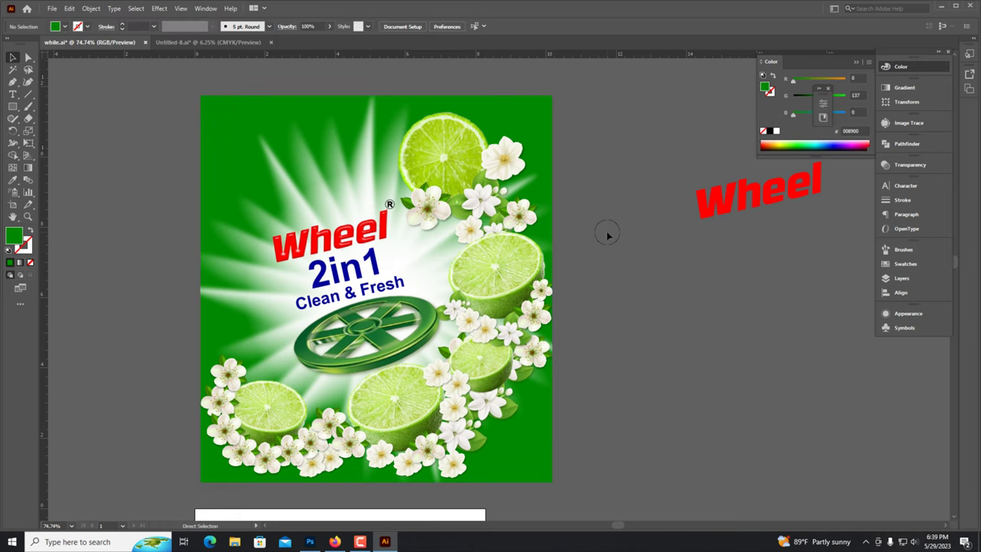
key("ctrl+s")
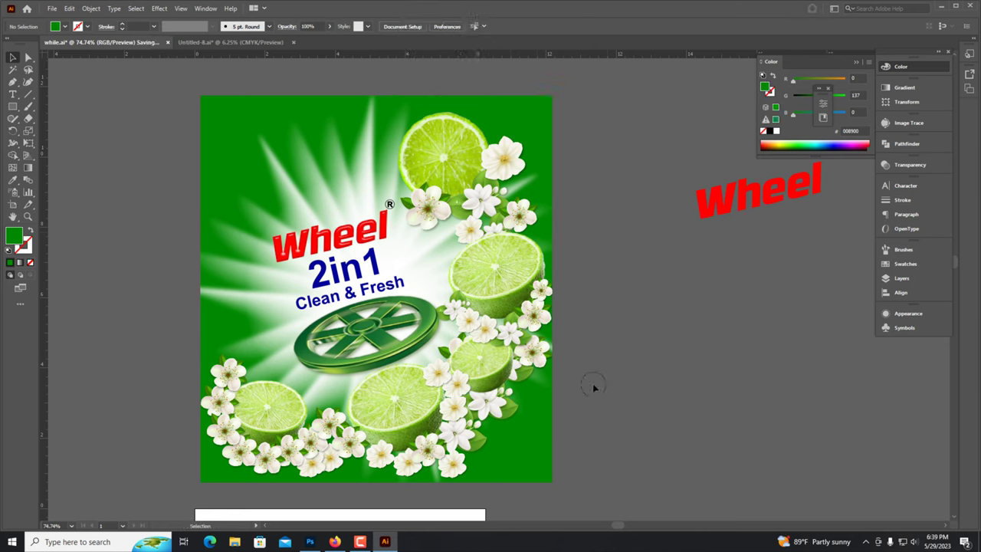
key("ctrl+a")
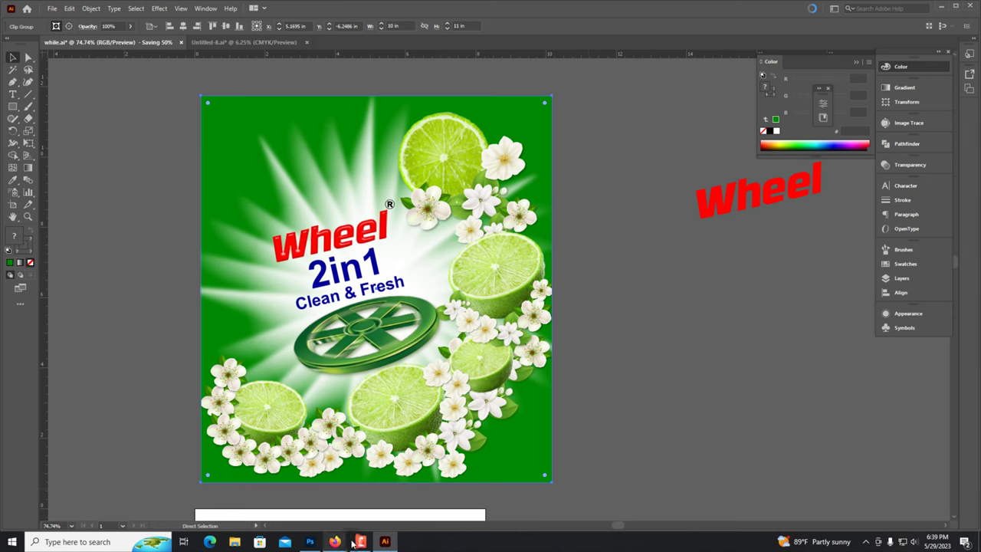
Step: Close hh.psd in Photoshop, leaving Untitled-1-Recovered.tif with the white pouch mockup showing
left_click(310, 542)
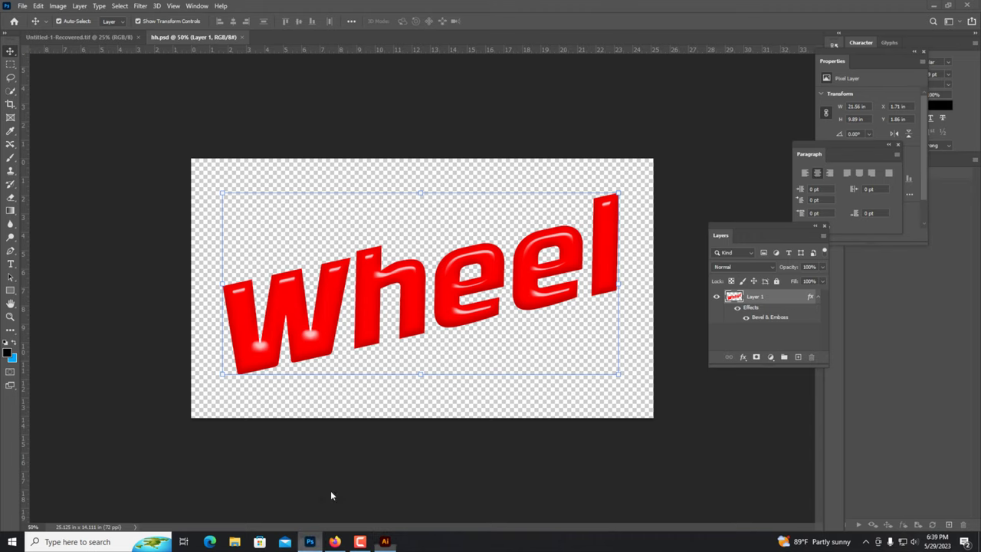
left_click(486, 294)
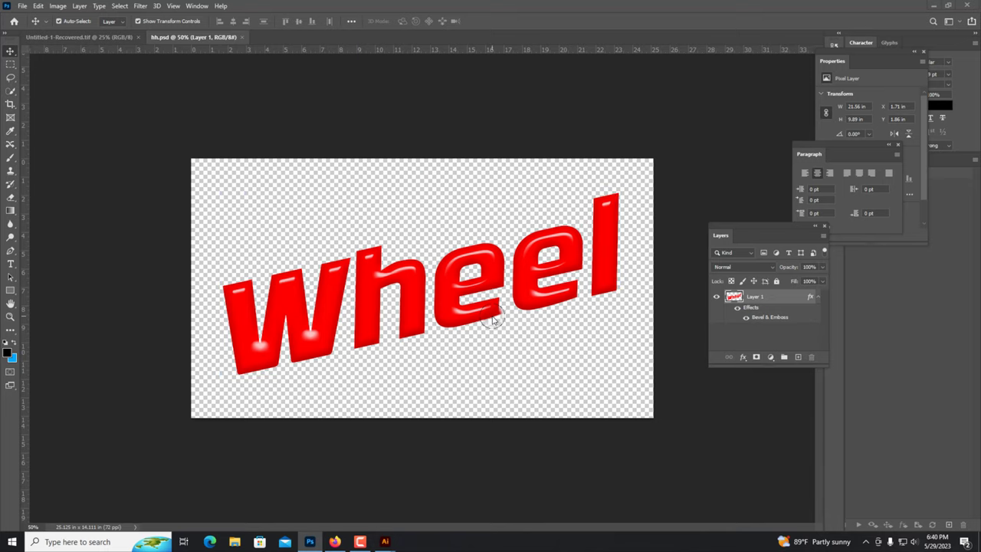
key("ctrl+w")
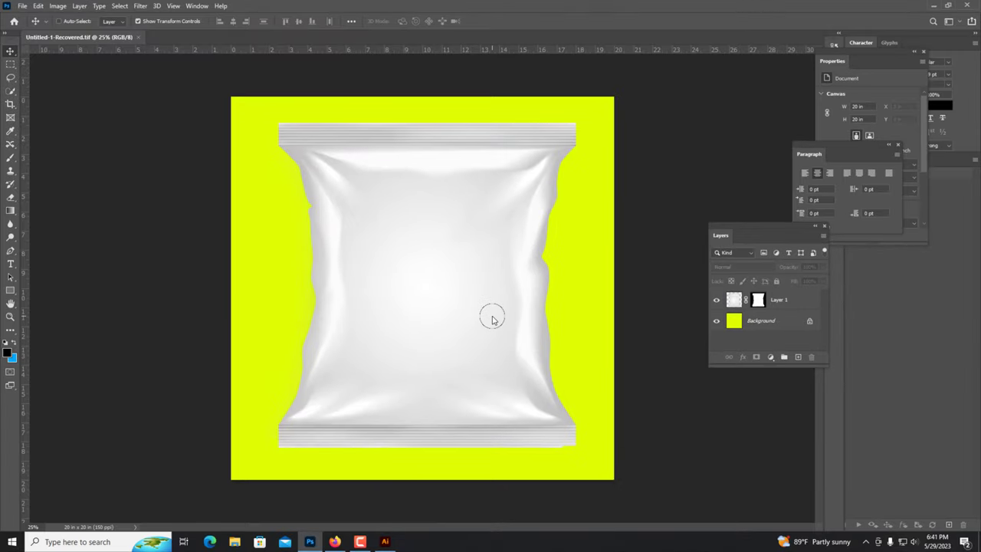
Step: Paste the label as a smart object and stretch it to about 15.75 × 17.33 in over the pouch
key("ctrl+v")
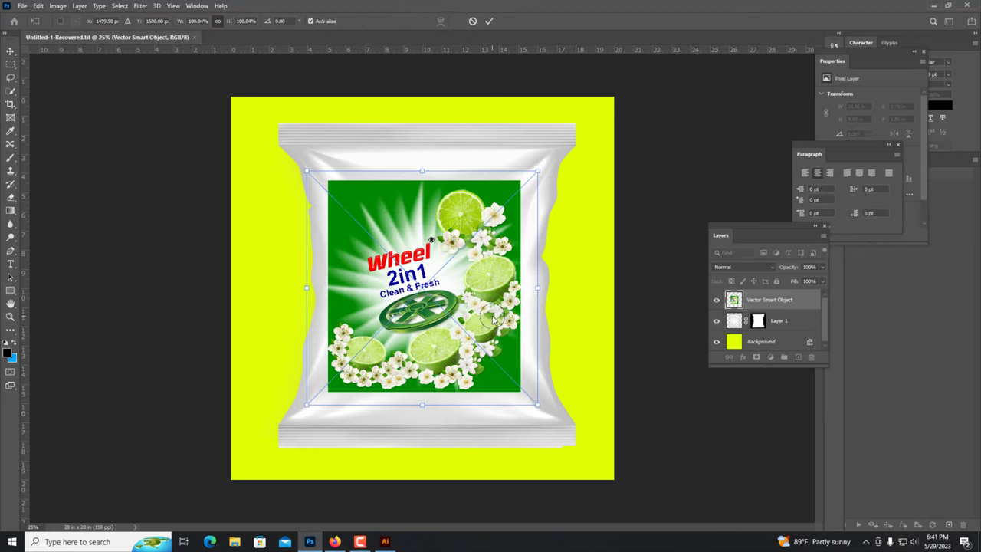
left_click_drag(420, 156, 413, 111)
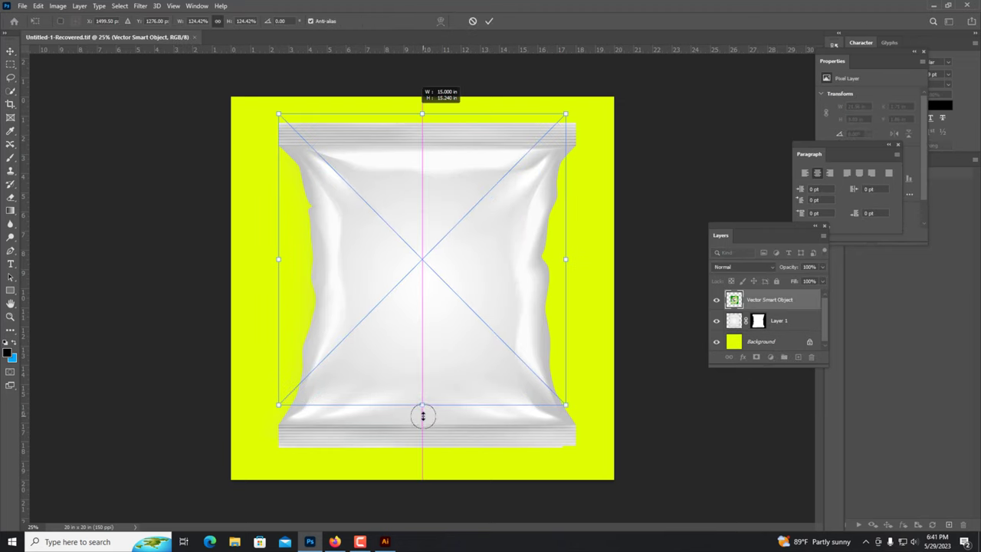
left_click_drag(422, 406, 426, 470)
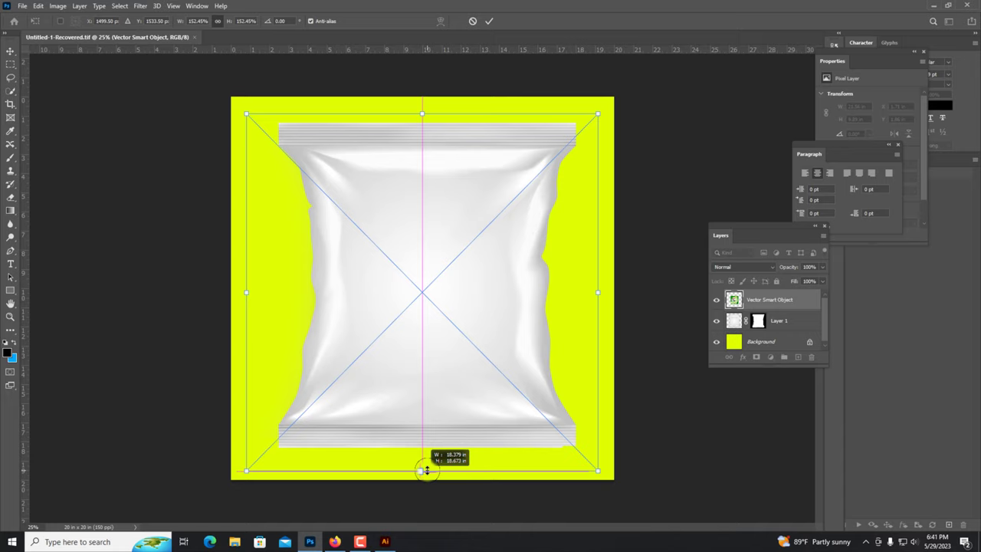
left_click_drag(426, 107, 427, 92)
key("Return")
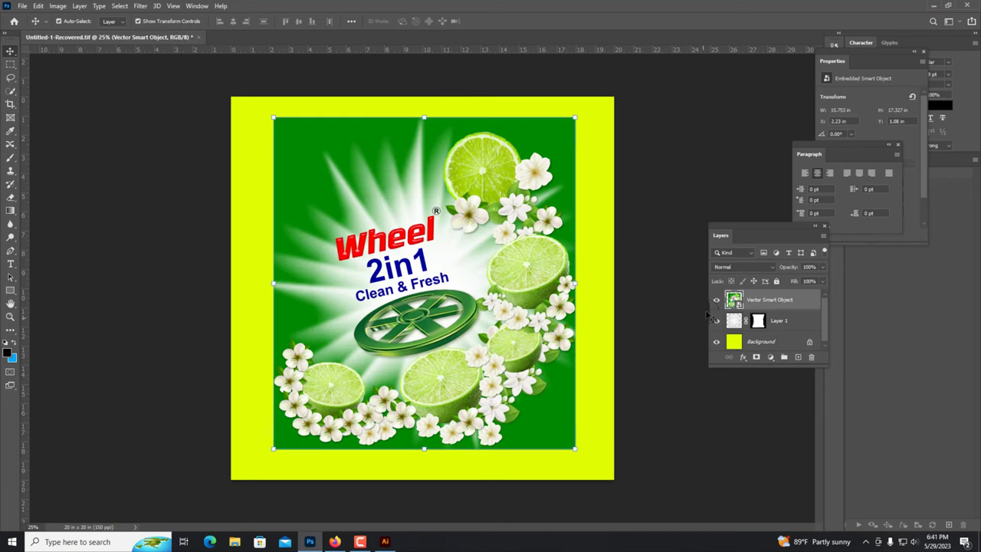
Step: Lower the label's opacity, nudge it slightly right on the pouch, then restore full opacity
left_click(821, 267)
left_click(805, 281)
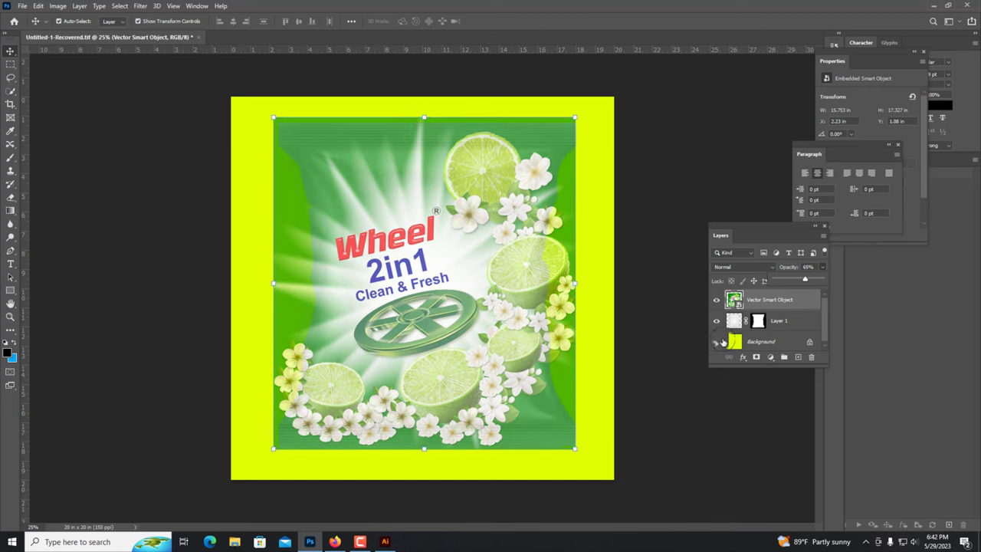
left_click(530, 226)
left_click_drag(529, 226, 532, 228)
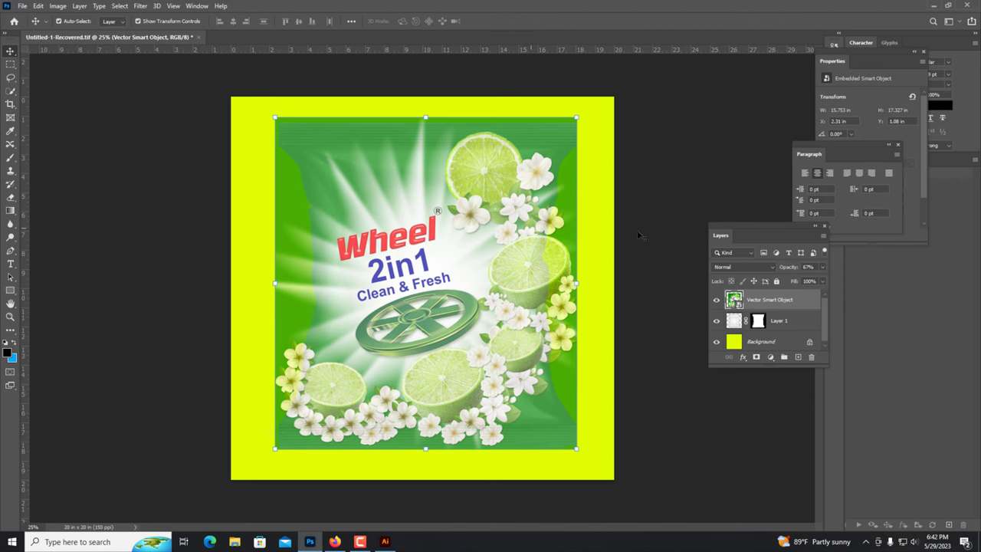
left_click(822, 270)
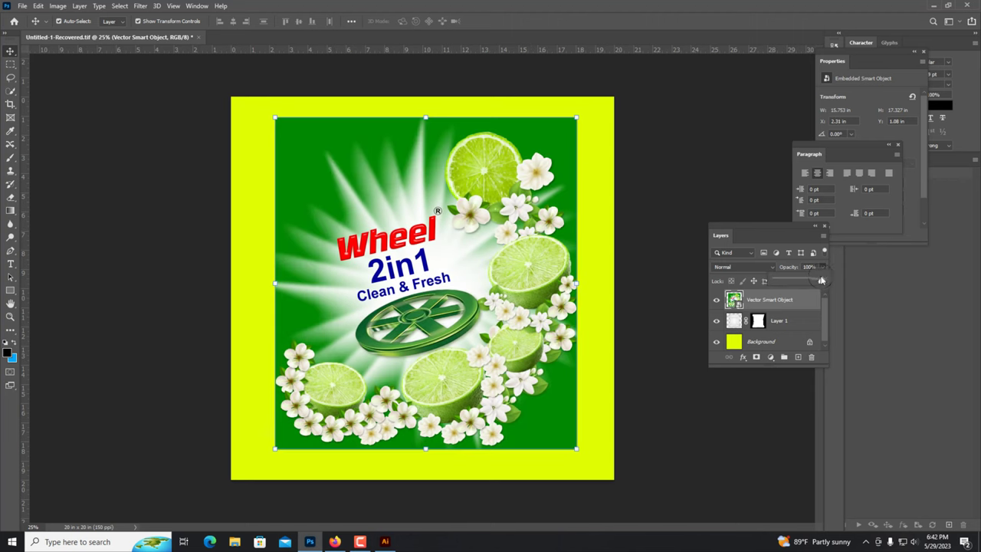
Step: Clip the label smart object to the pouch layer and preview its blending modes
right_click(785, 299)
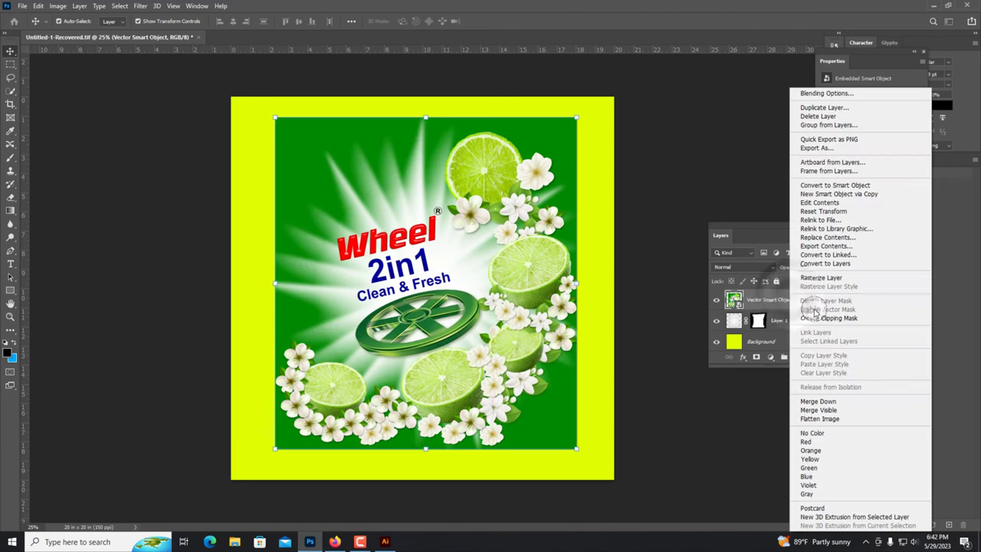
left_click(808, 318)
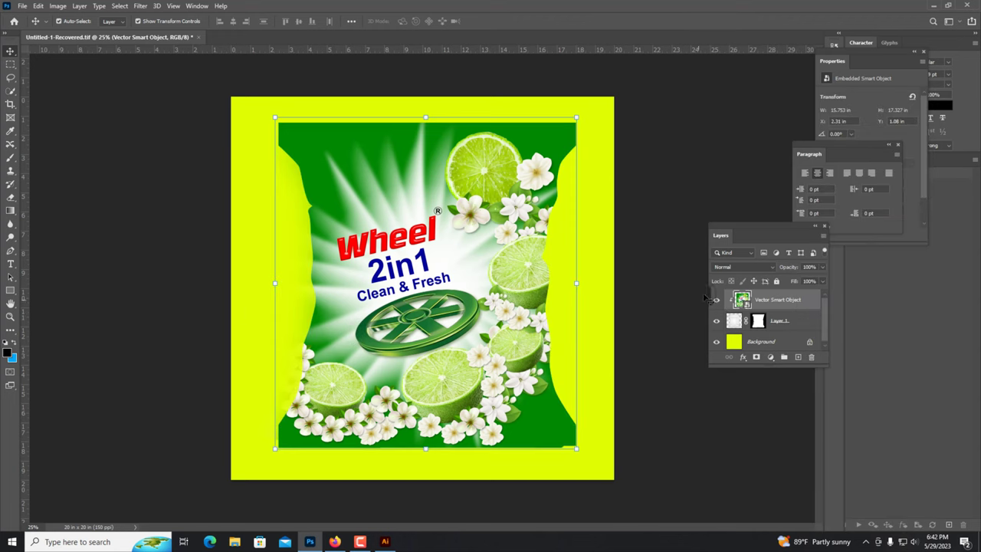
left_click(732, 266)
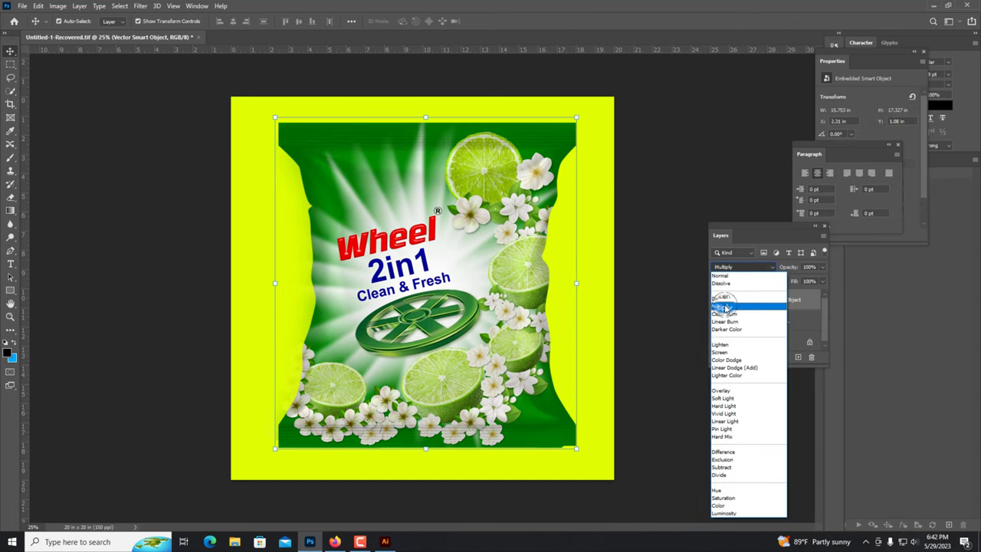
left_click(724, 306)
Step: Deselect the label, check the mockup zoom, and select the Background layer for its options
left_click(145, 280)
key("ctrl+plus")
key("ctrl+minus")
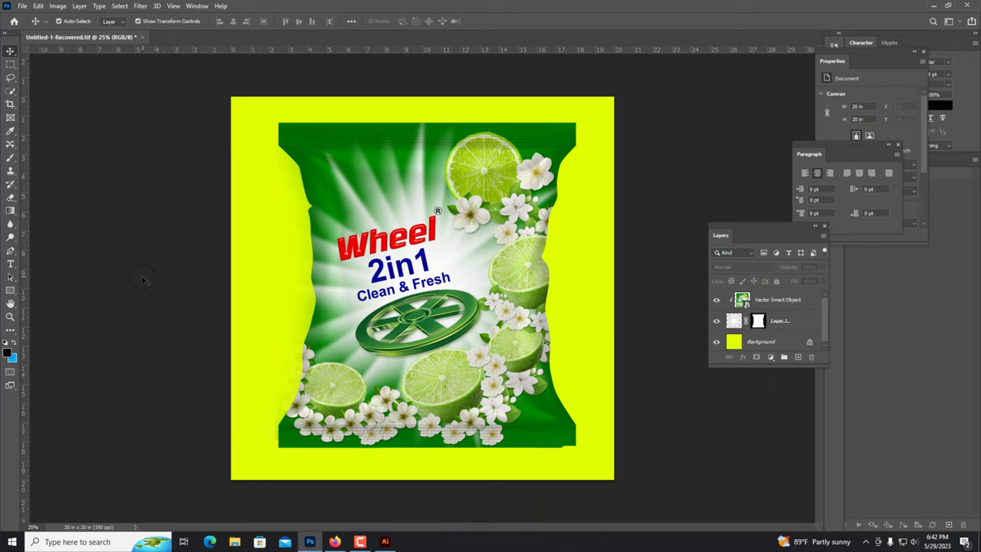
right_click(587, 284)
left_click(601, 293)
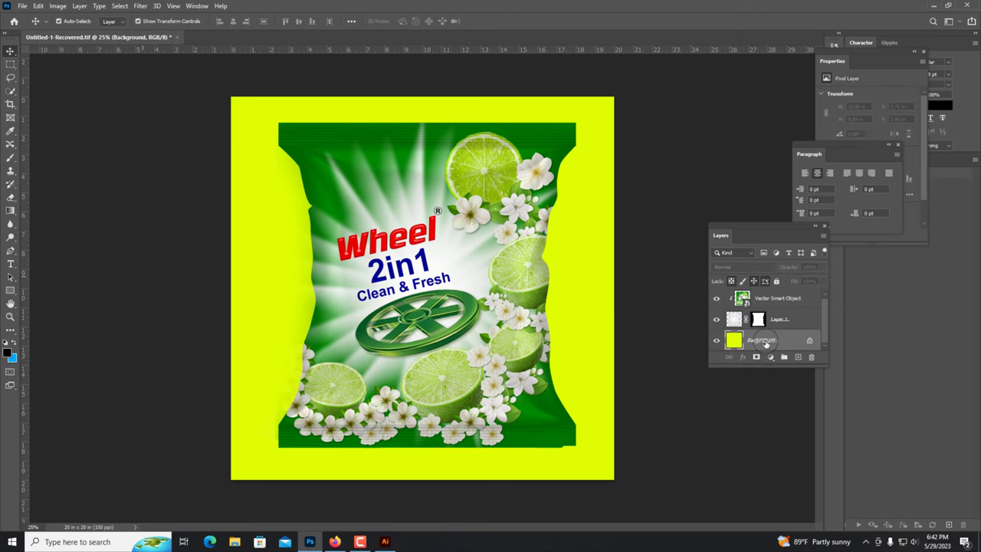
right_click(743, 340)
Step: Convert Background to Layer 0 and add a radial Gradient Overlay layer style
left_click(790, 113)
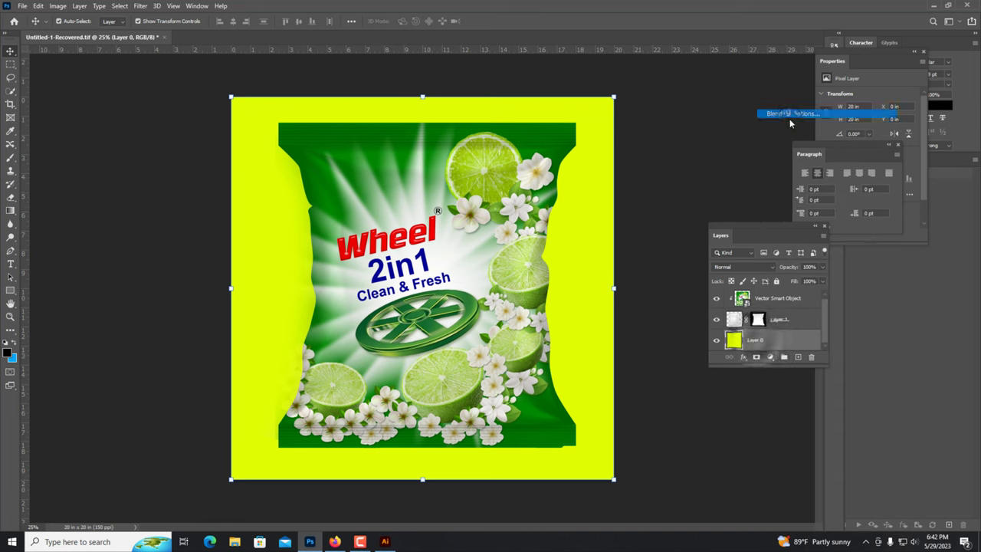
double_click(785, 339)
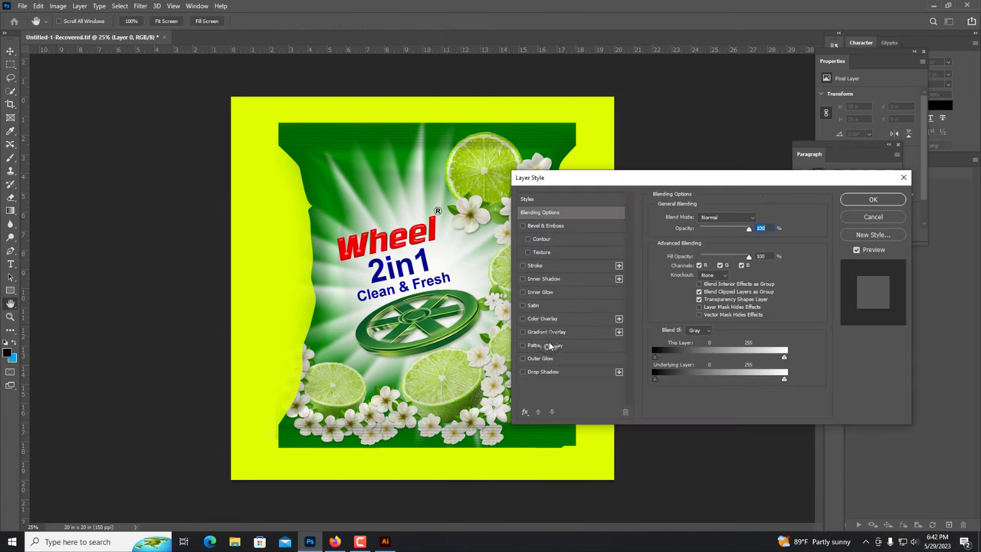
left_click(557, 332)
left_click(728, 241)
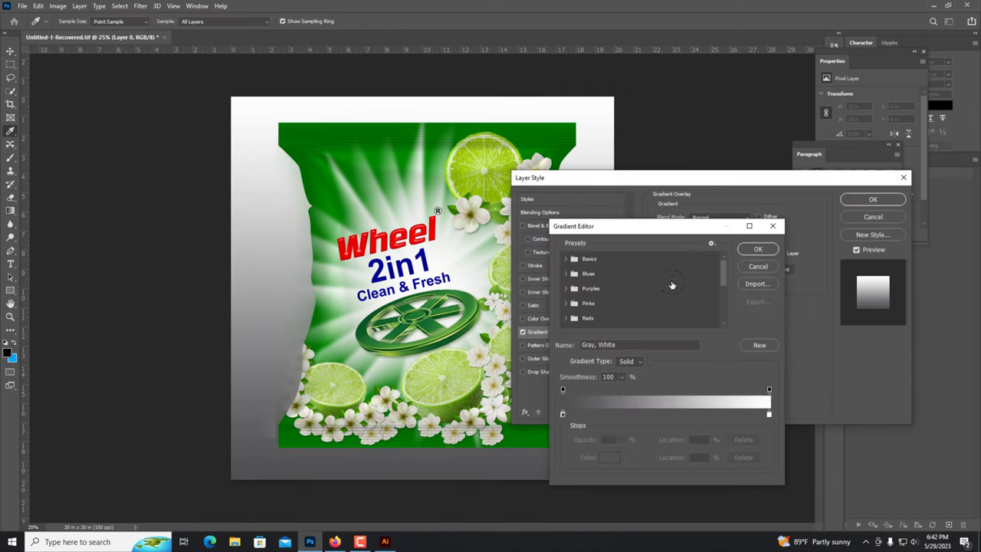
left_click(758, 249)
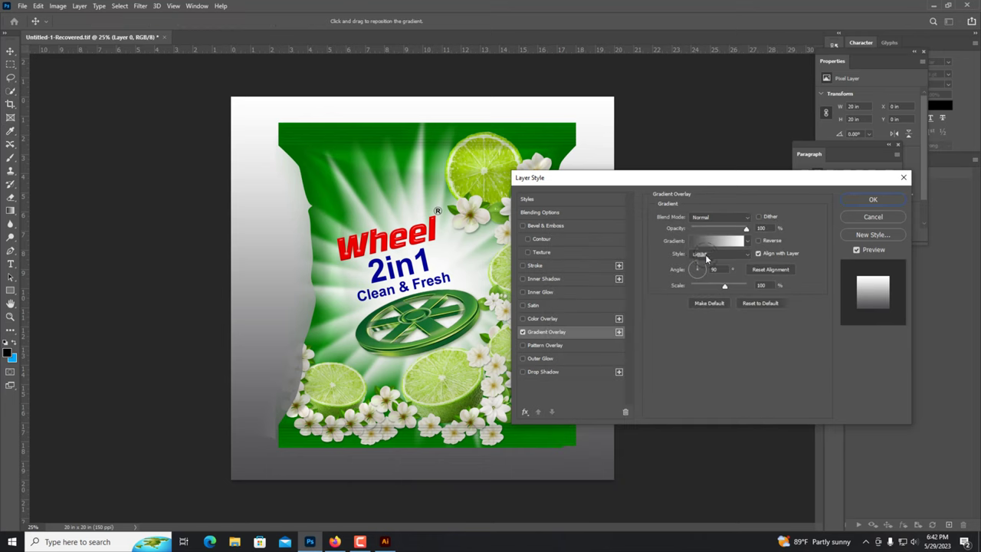
left_click(716, 253)
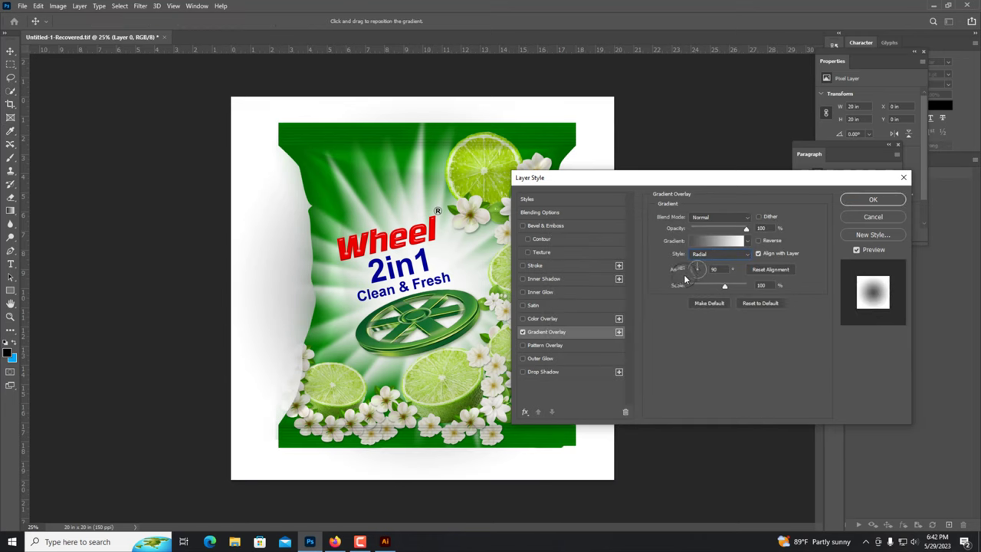
Step: Change the gradient's white end stop to bright green 00ff55
left_click(718, 241)
left_click(769, 413)
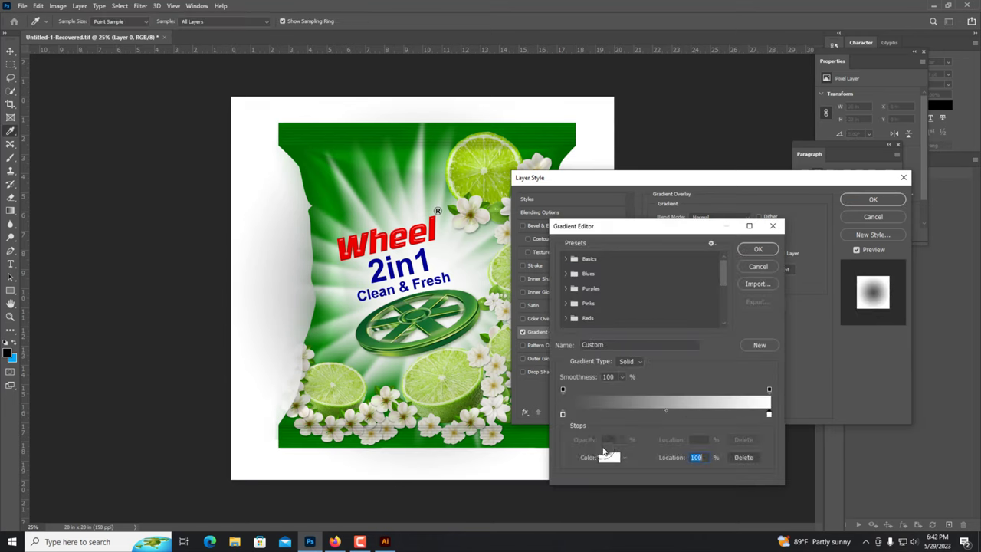
left_click(607, 456)
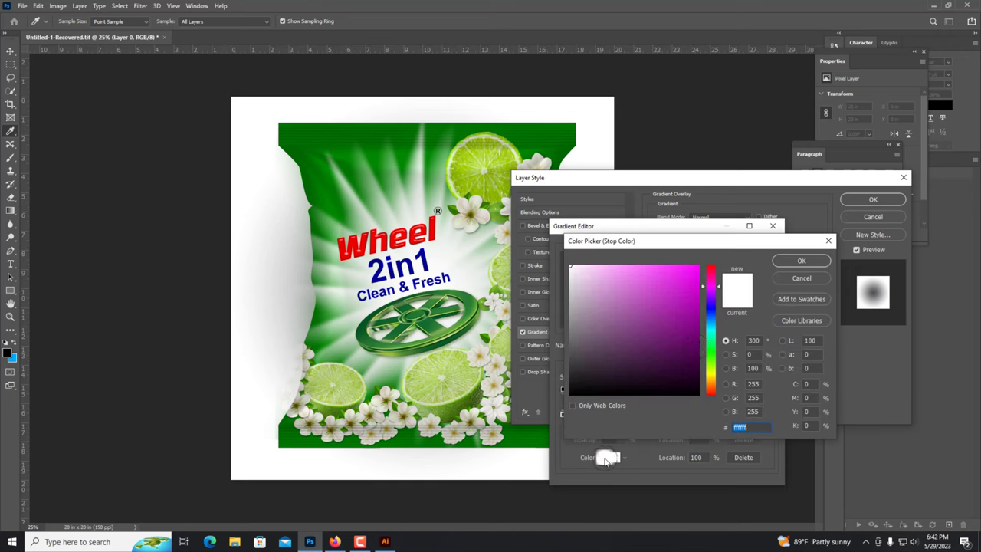
left_click(712, 345)
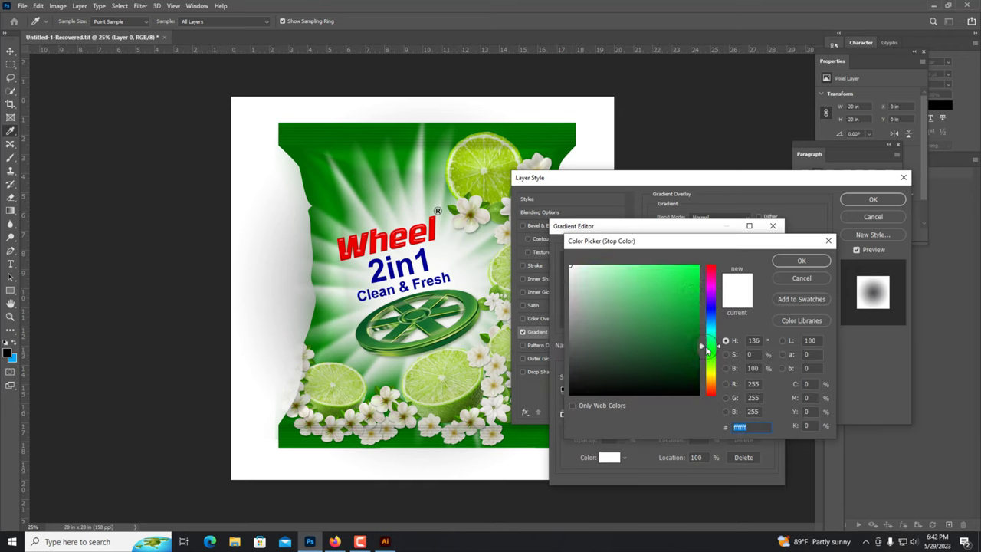
left_click_drag(706, 349, 707, 347)
type("00ff55")
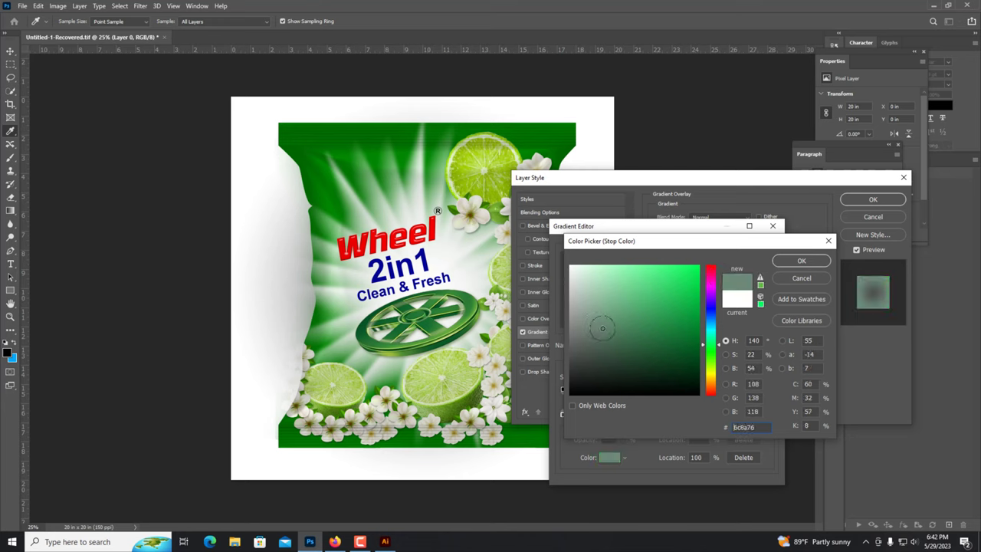
key("Return")
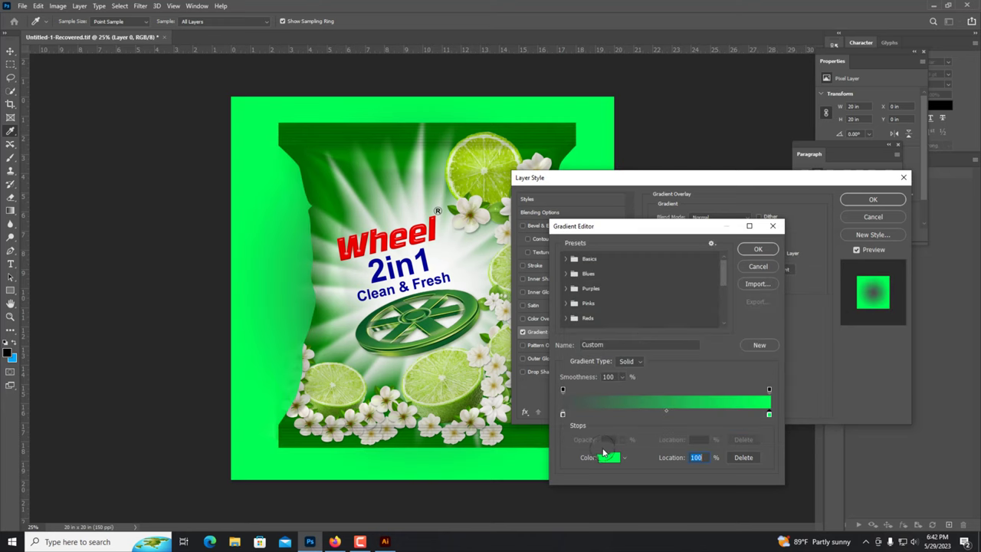
Step: Shift the stop to a deeper, less saturated green and apply the gradient overlay
left_click(602, 459)
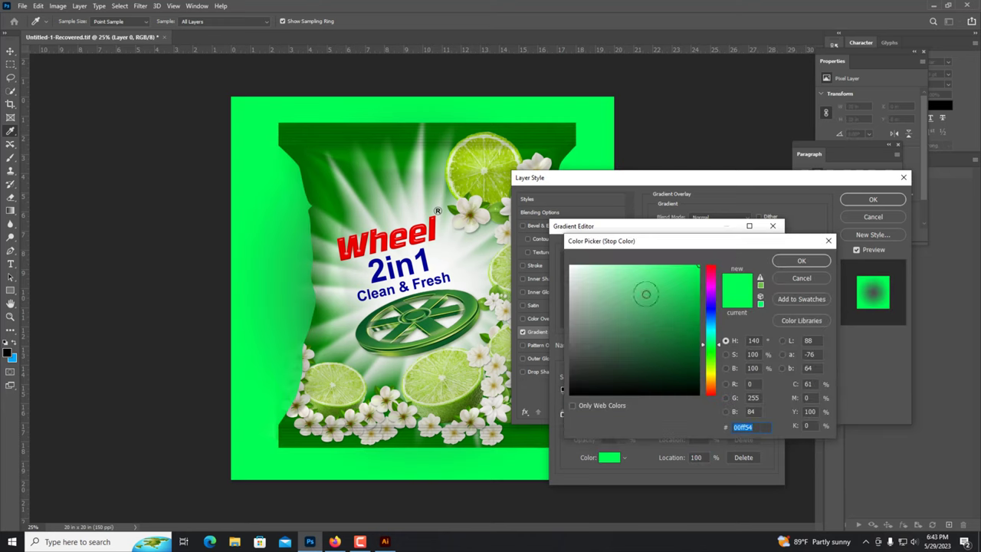
mouse_move(708, 342)
left_mouse_down()
mouse_move(709, 355)
mouse_move(688, 289)
mouse_move(669, 281)
left_mouse_up()
left_click(698, 331)
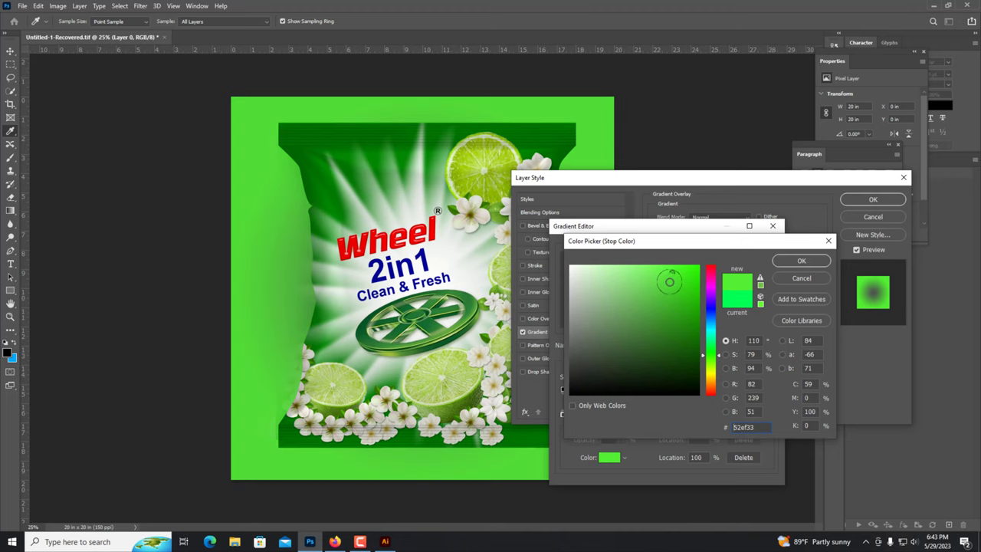
left_click(792, 263)
left_click(768, 251)
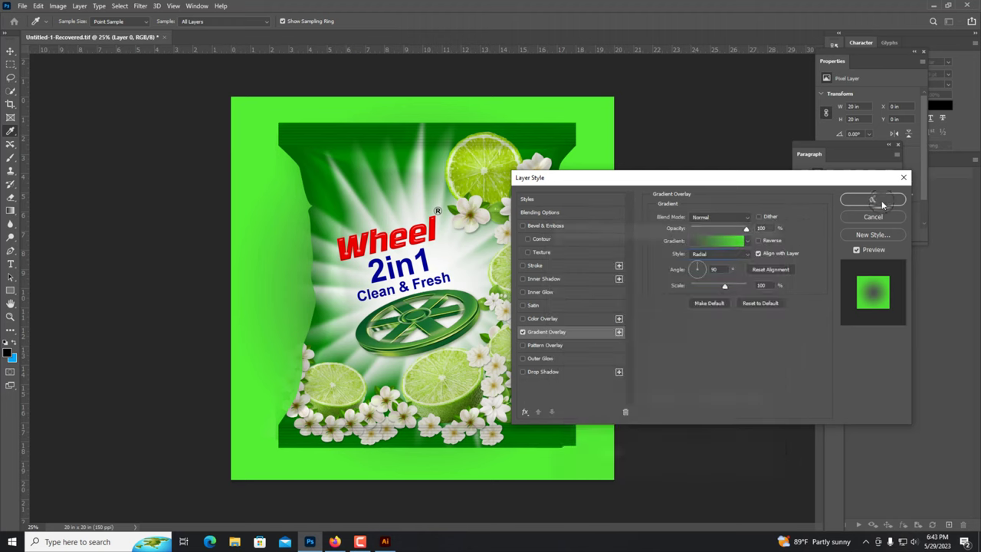
left_click(873, 199)
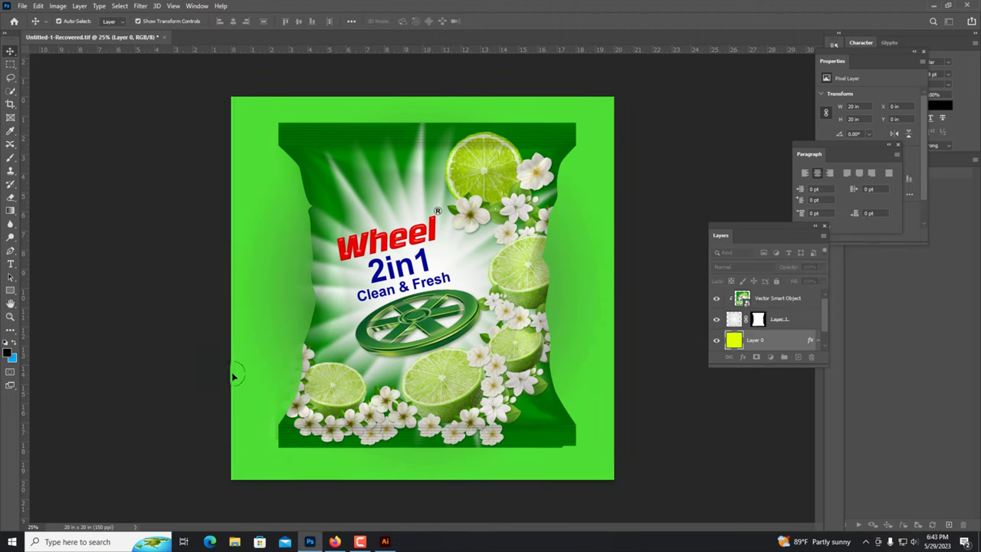
Step: Check the green backdrop in Photoshop, then return to Illustrator with the Wheel label deselected
left_click(90, 317)
key("ctrl+plus")
key("ctrl+minus")
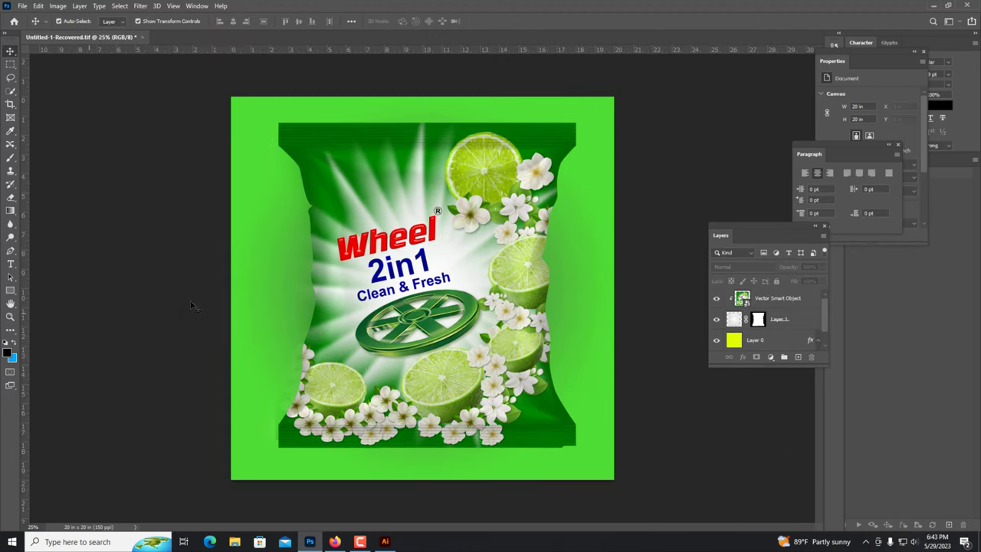
left_click(385, 541)
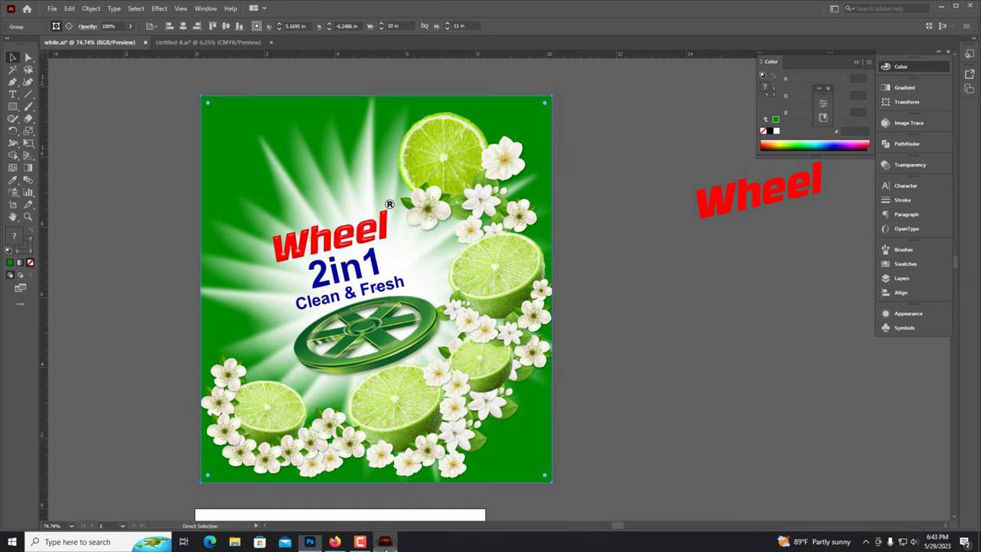
left_click(672, 383)
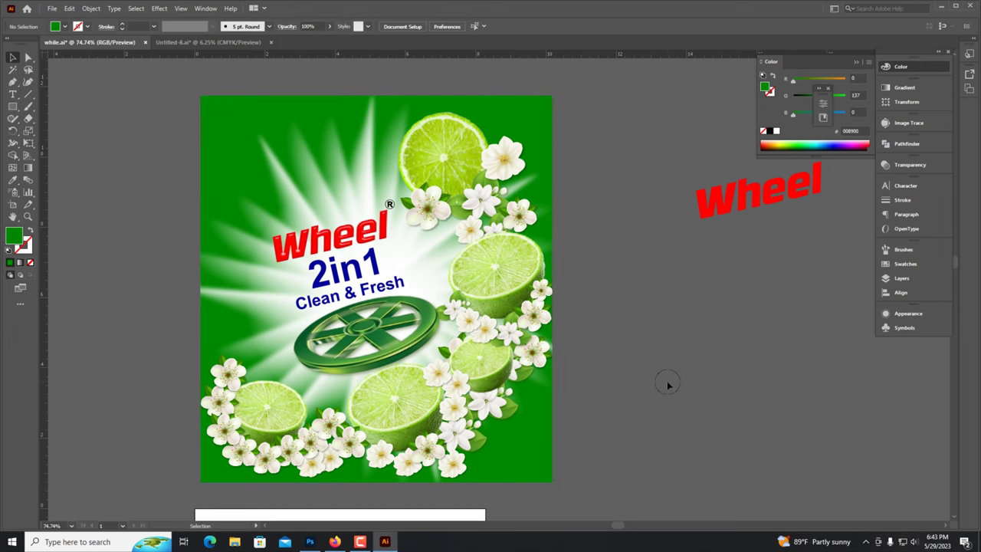